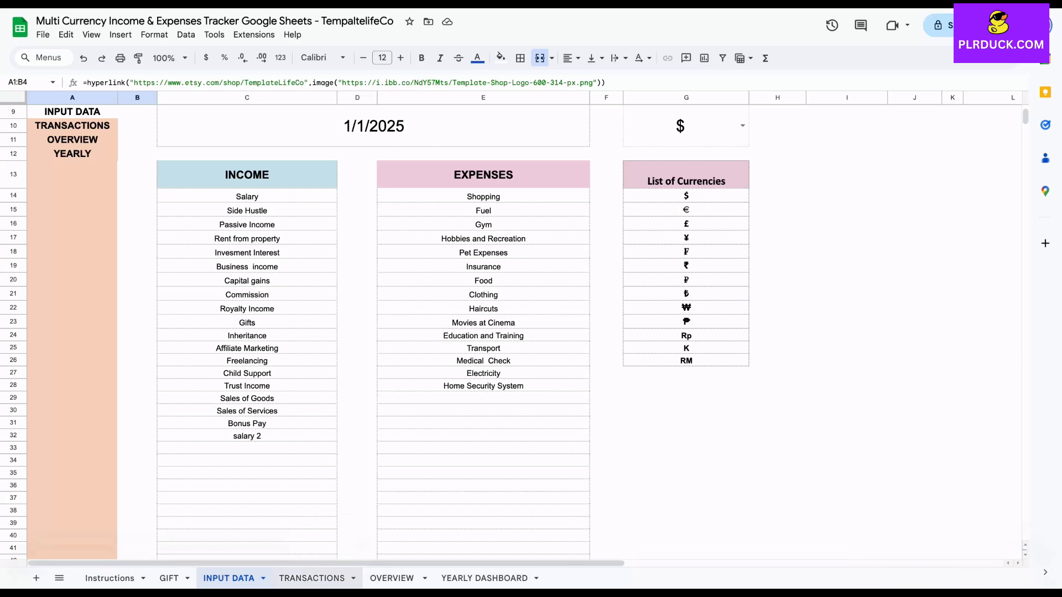
# Review the finished tracker's TRANSACTIONS and OVERVIEW sheets, including the charts, income and expense breakdowns, and the Salary row's currency formula
pyautogui.click(325, 581)
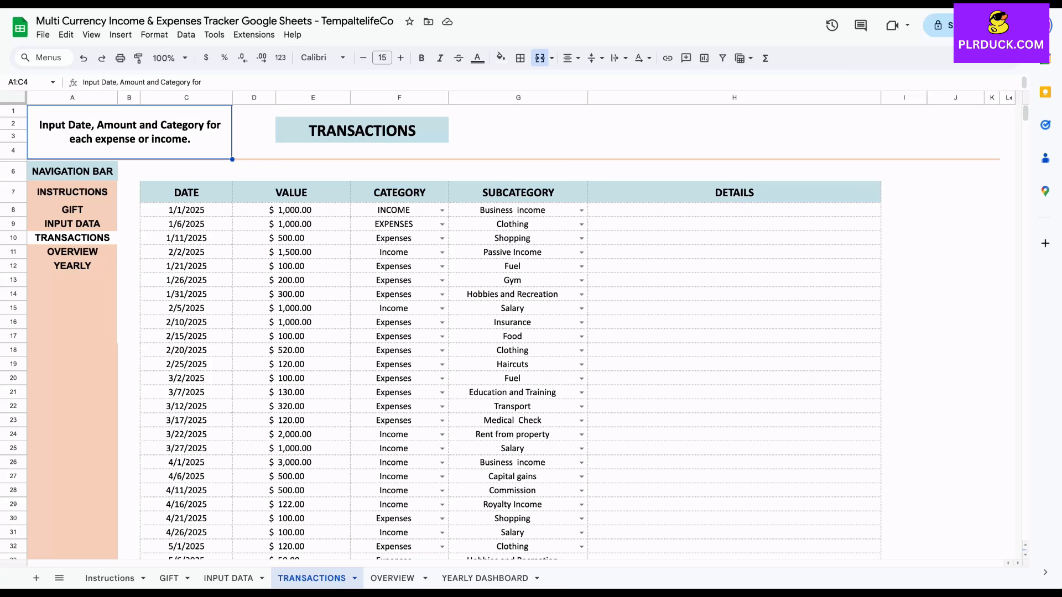
pyautogui.click(392, 578)
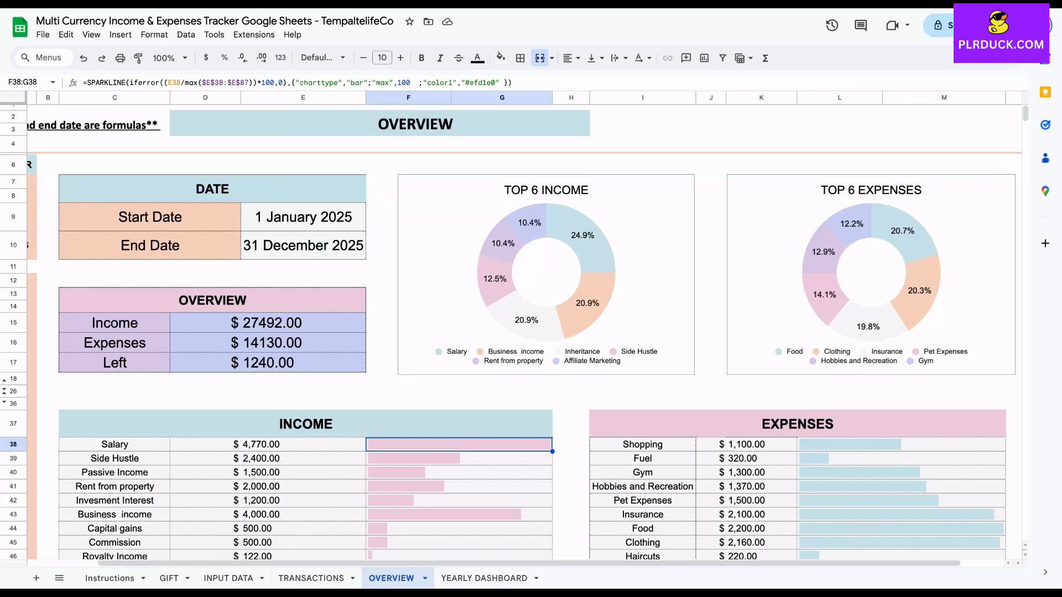
pyautogui.scroll(-1, 511, 328)
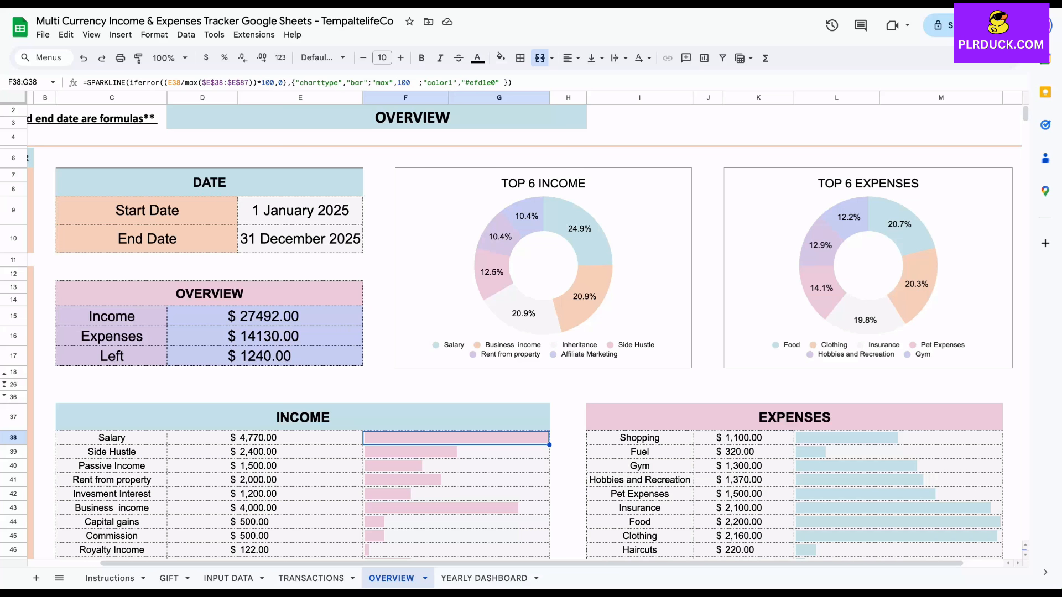
pyautogui.scroll(-3, 511, 332)
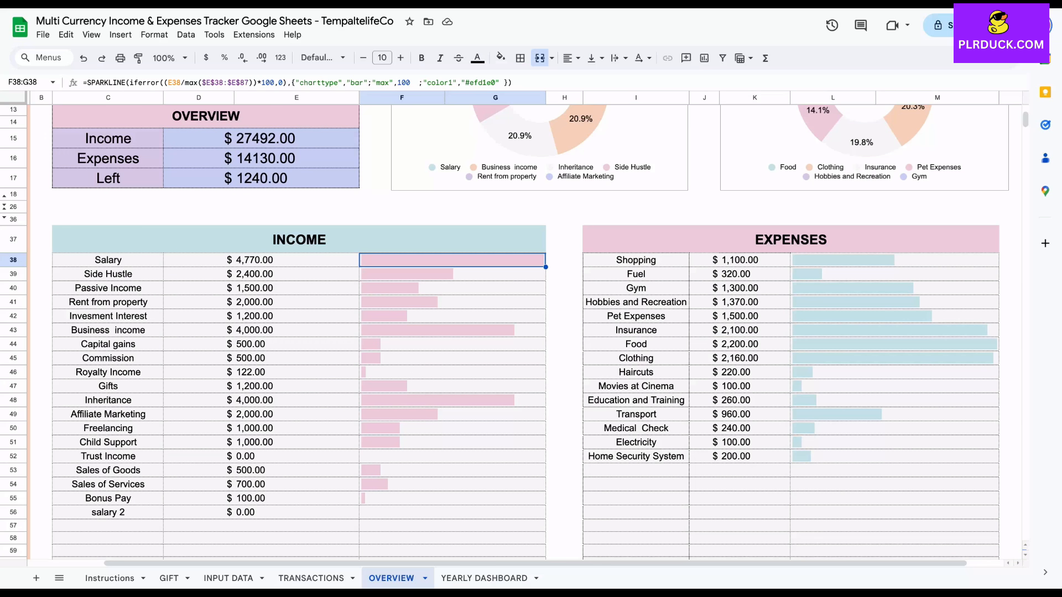
pyautogui.click(297, 260)
pyautogui.click(199, 260)
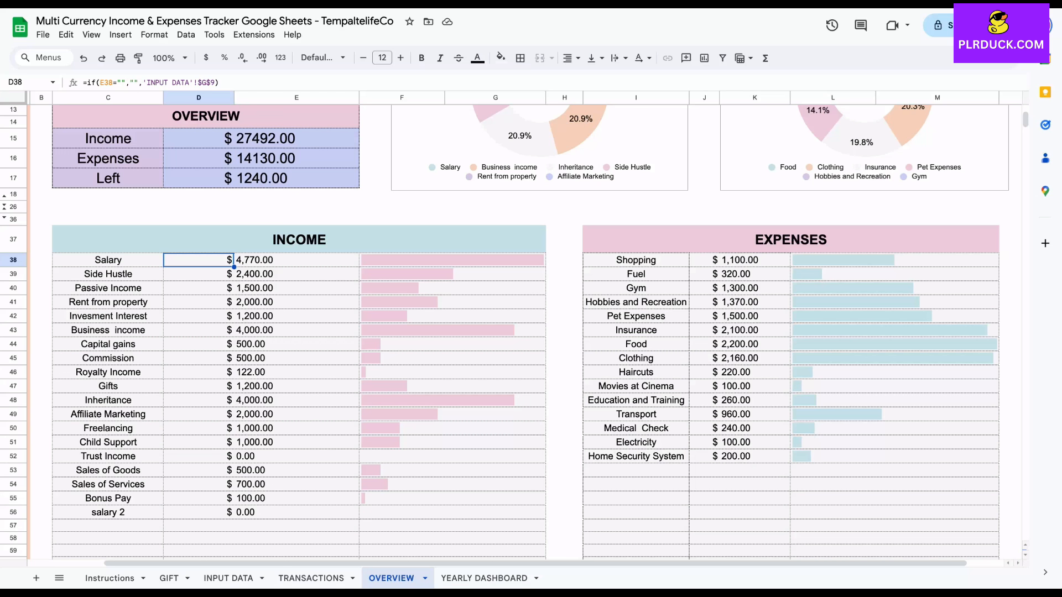
pyautogui.scroll(5, 531, 332)
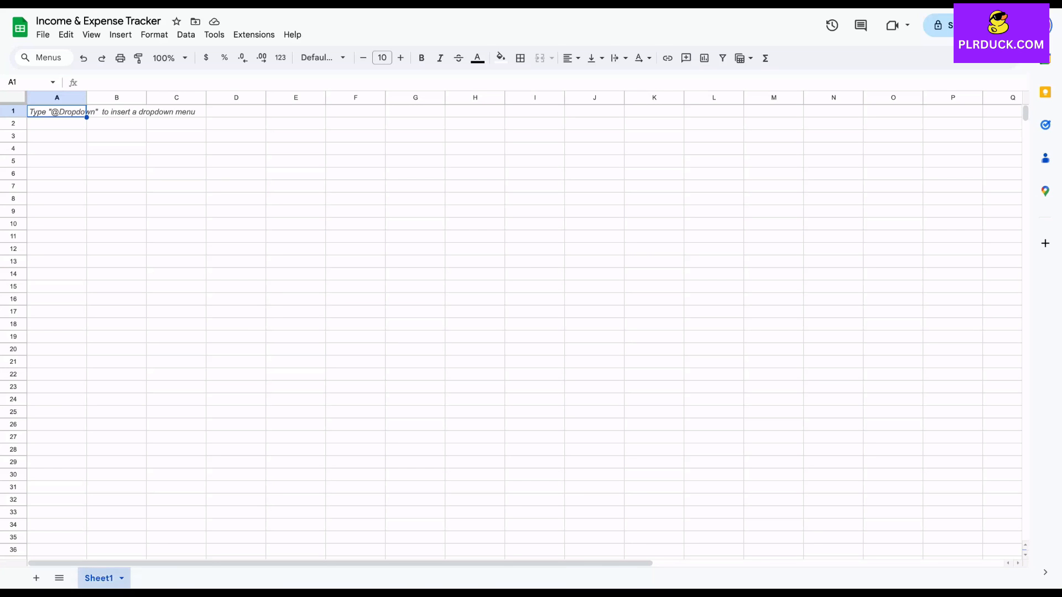
# Rename Sheet1 of the blank Income & Expense Tracker spreadsheet as INPUT DATA
pyautogui.doubleClick(99, 578)
pyautogui.write('INPUT DATA')
pyautogui.click(236, 311)
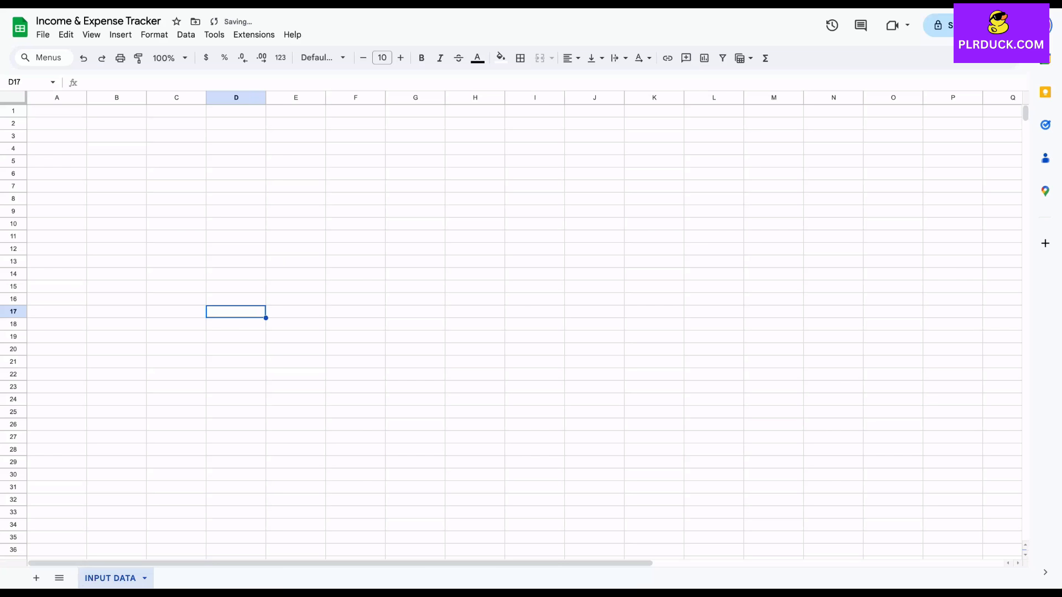
# Merge cells D1:H2 and enter the title INPUT DATA in the merged cell
pyautogui.moveTo(236, 111); pyautogui.dragTo(475, 123)
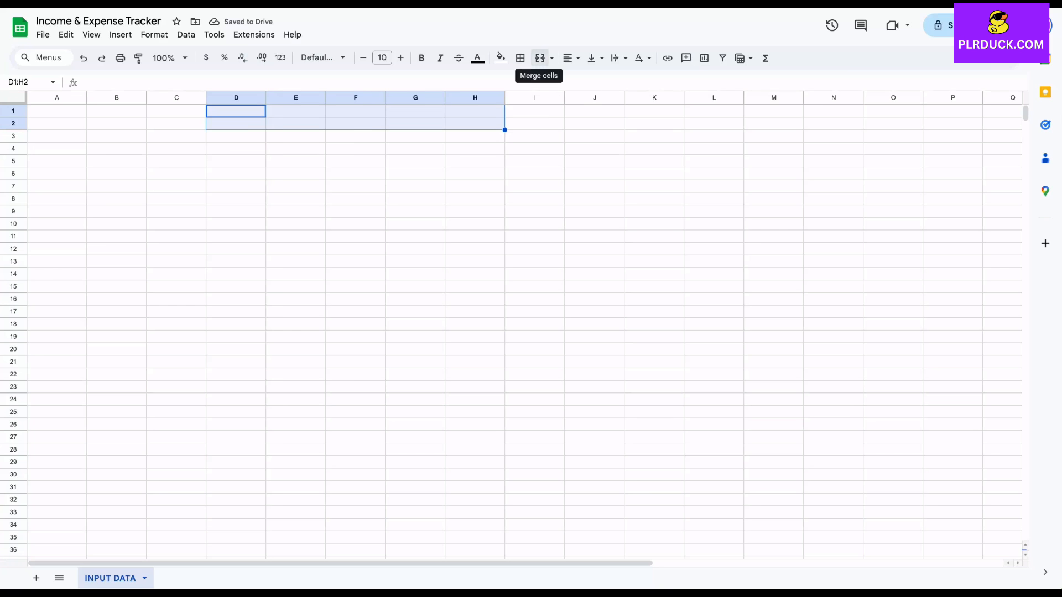
pyautogui.click(539, 57)
pyautogui.write('INPU')
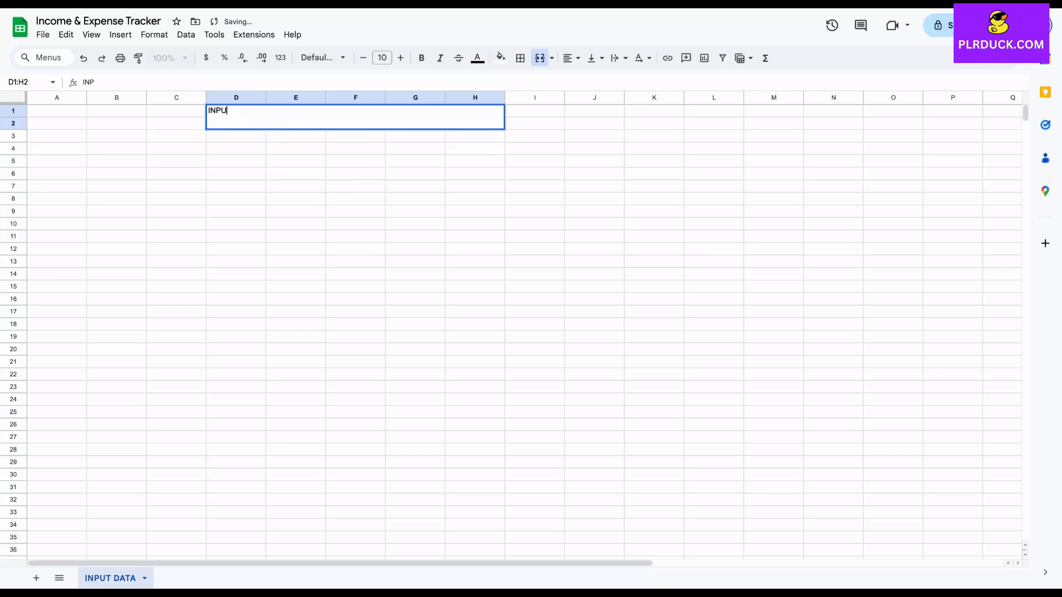
pyautogui.write('T DATA')
pyautogui.press('Return')
# Set the INPUT DATA title to font size 18 and make it bold
pyautogui.click(355, 117)
pyautogui.click(401, 57)
pyautogui.click(400, 58)
pyautogui.click(400, 57)
pyautogui.click(400, 58)
pyautogui.click(400, 58)
pyautogui.click(400, 57)
pyautogui.click(401, 58)
pyautogui.click(400, 57)
pyautogui.click(422, 58)
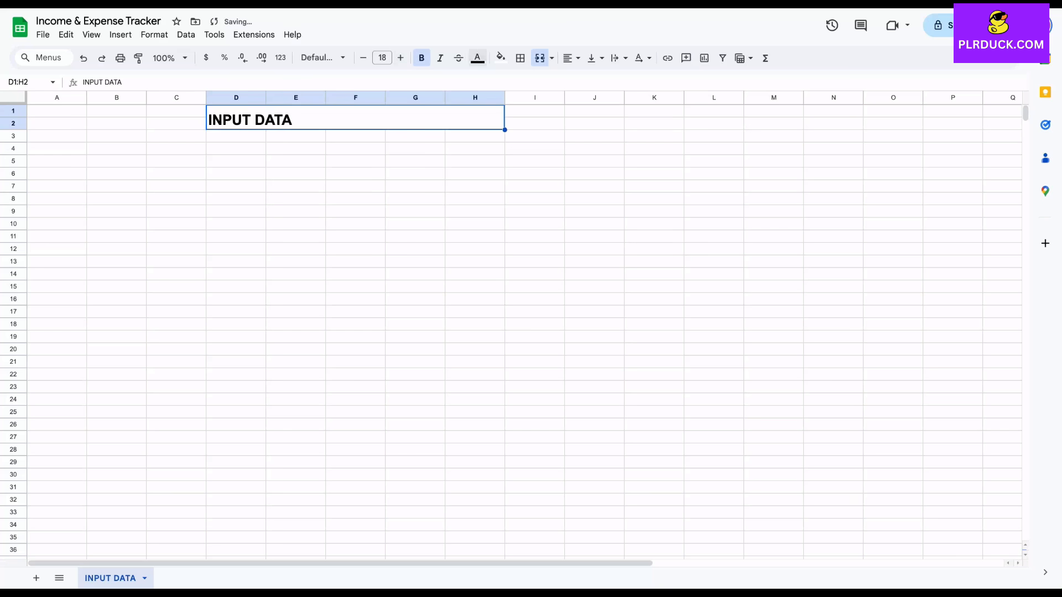
# Center the INPUT DATA title horizontally and vertically and fill its merged cell with light cornflower blue
pyautogui.click(571, 57)
pyautogui.click(589, 79)
pyautogui.click(595, 57)
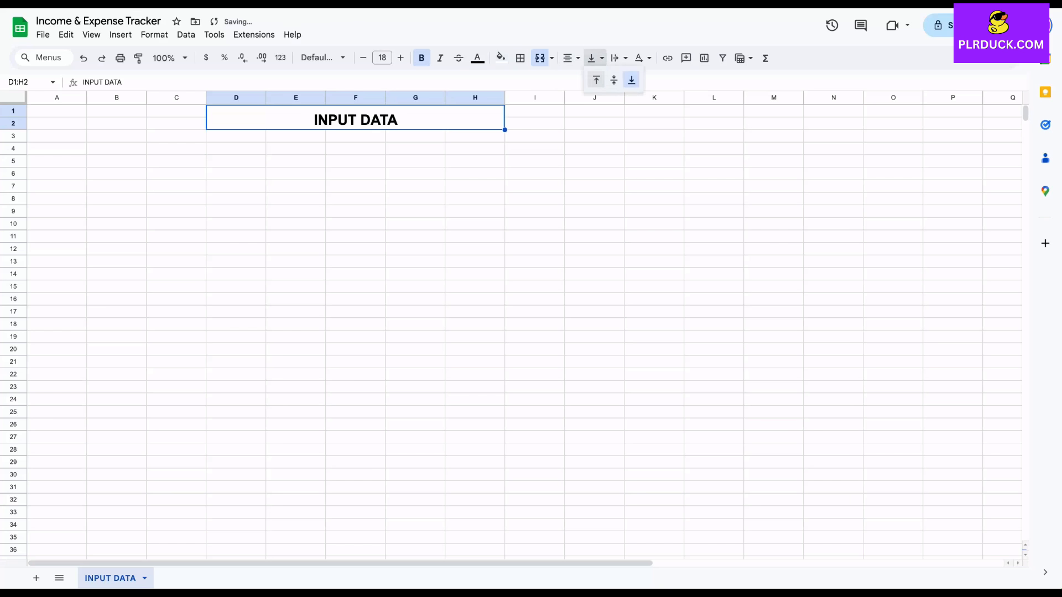
pyautogui.click(613, 80)
pyautogui.click(500, 57)
pyautogui.click(581, 124)
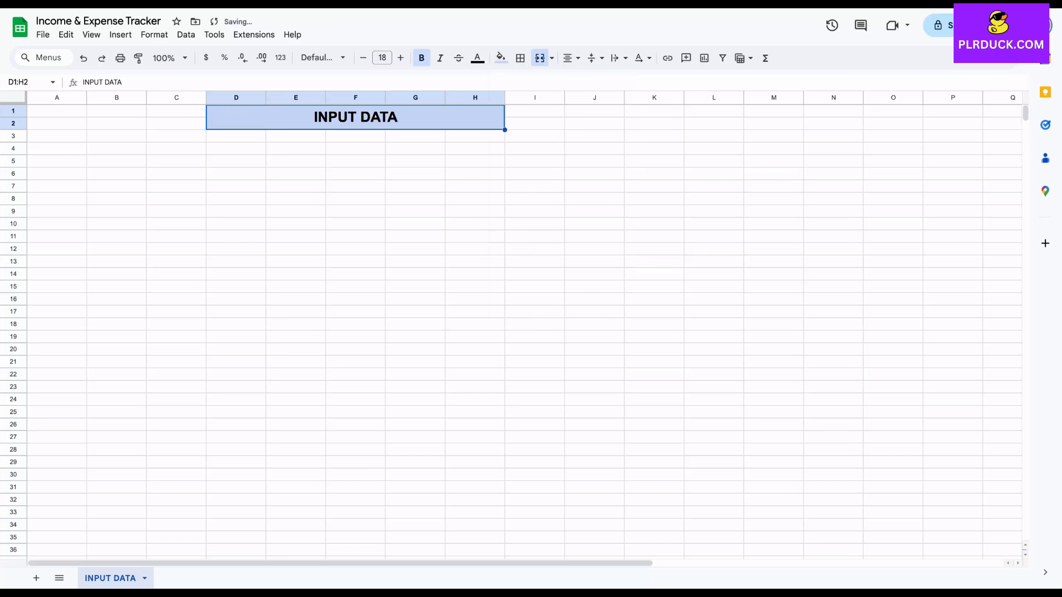
# Widen column E to about twice its width and enter the heading INCOME in cell E8
pyautogui.click(356, 174)
pyautogui.click(236, 187)
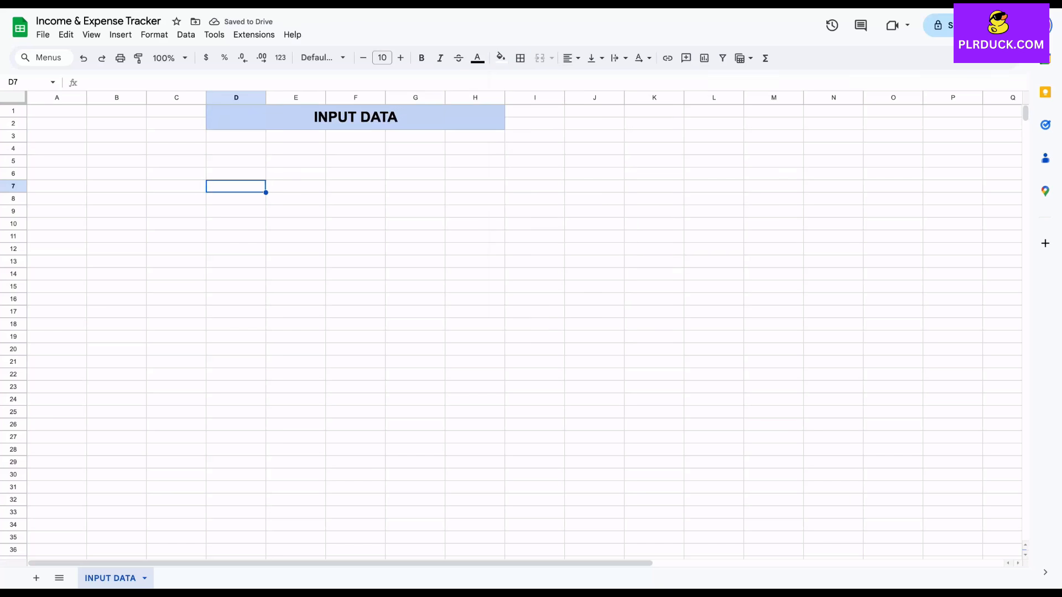
pyautogui.moveTo(325, 97); pyautogui.dragTo(382, 97)
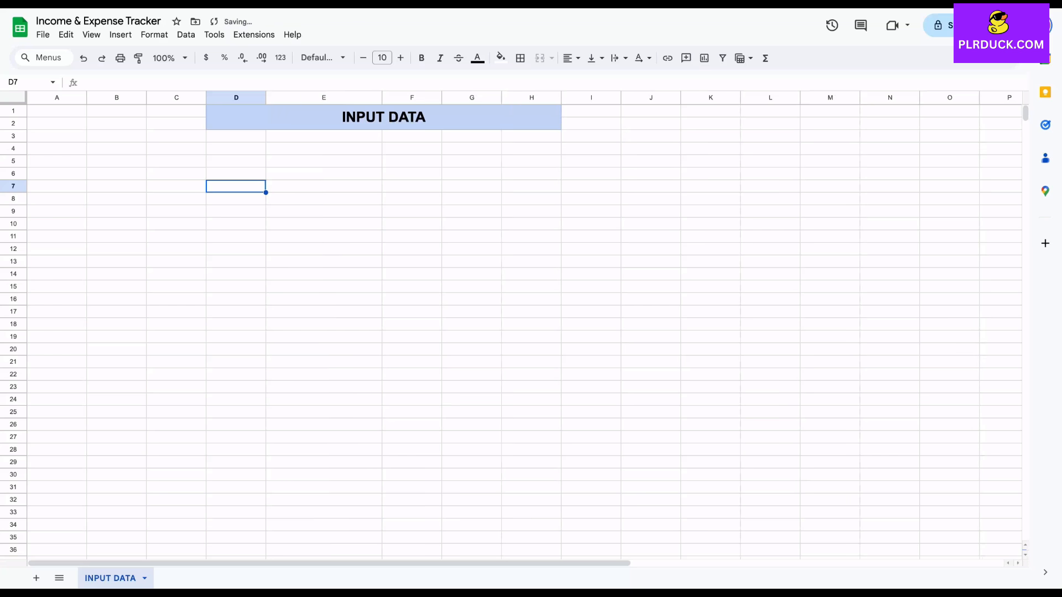
pyautogui.click(324, 199)
pyautogui.write('INCOME')
pyautogui.click(324, 249)
# Format the INCOME heading in bold at size 12, with a light orange fill and centered text
pyautogui.click(324, 199)
pyautogui.click(422, 57)
pyautogui.click(401, 57)
pyautogui.click(401, 58)
pyautogui.click(500, 57)
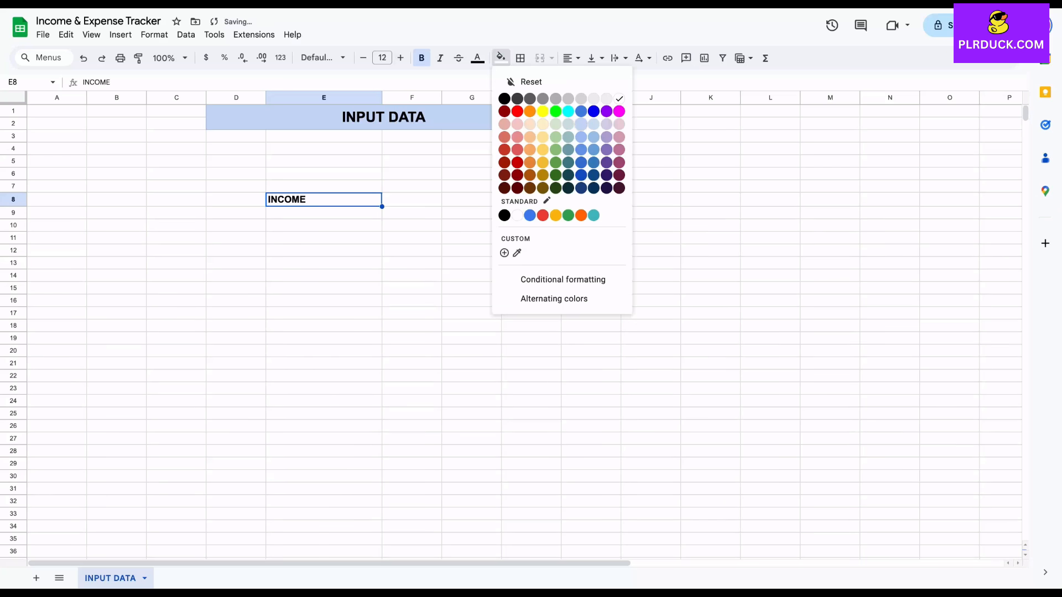
pyautogui.click(530, 124)
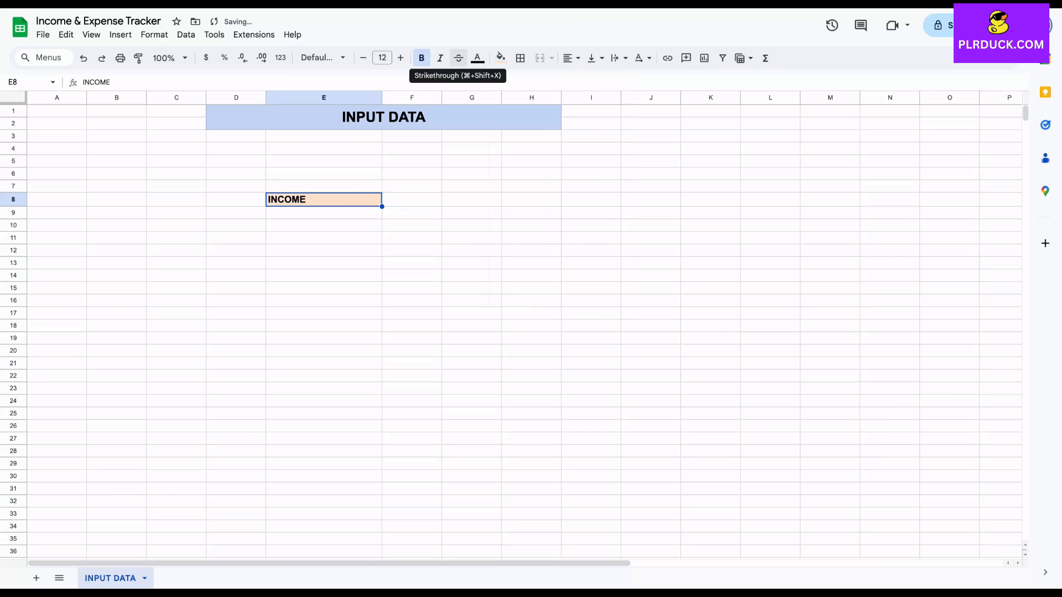
pyautogui.hotkey('ctrl', 'shift', 'e')
# List the income categories MAIN JOB, FREELANCE and RENTAL INCOME in cells E9 to E11 under the INCOME heading
pyautogui.click(324, 213)
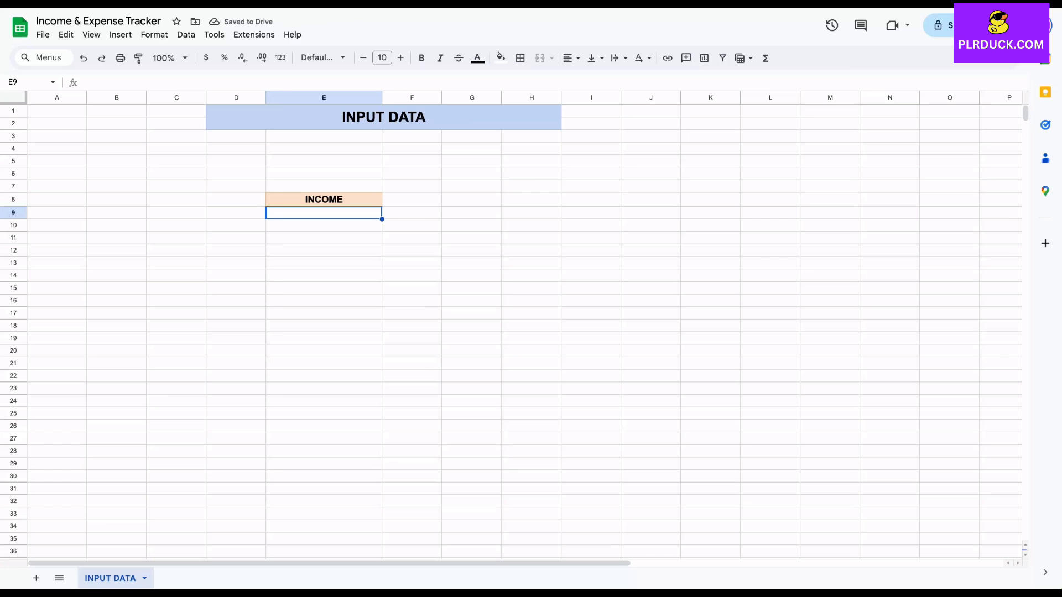
pyautogui.write('MAIN JOB')
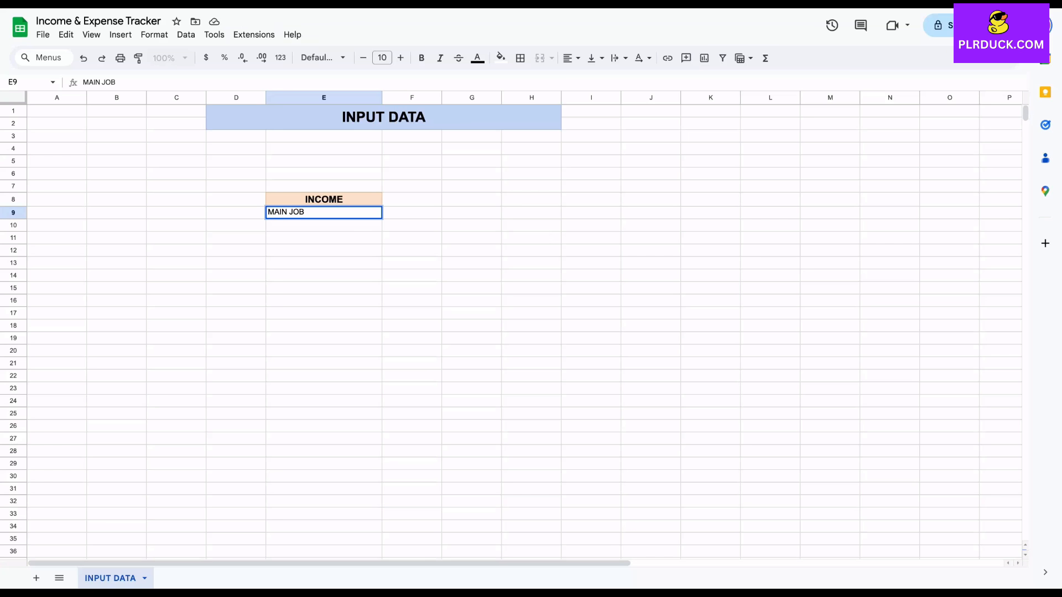
pyautogui.press('Return')
pyautogui.write('FREELANCE')
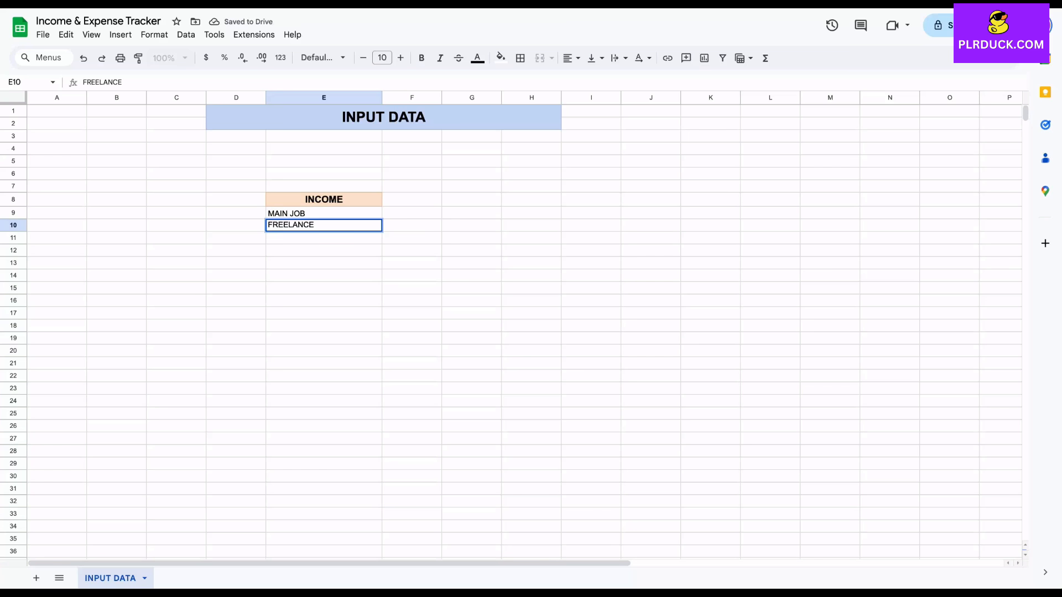
pyautogui.press('Return')
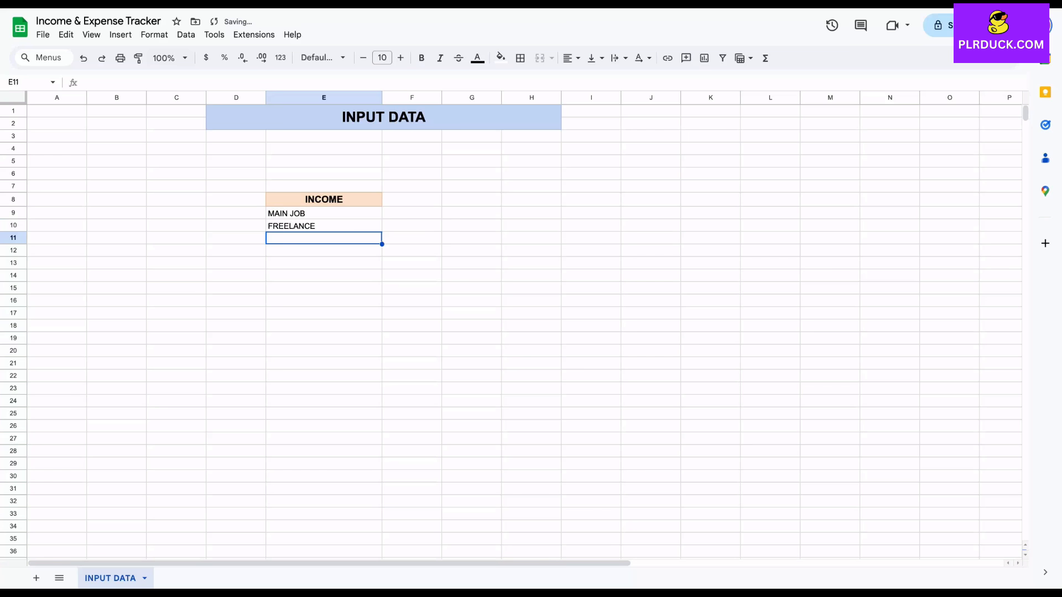
pyautogui.write('RENT')
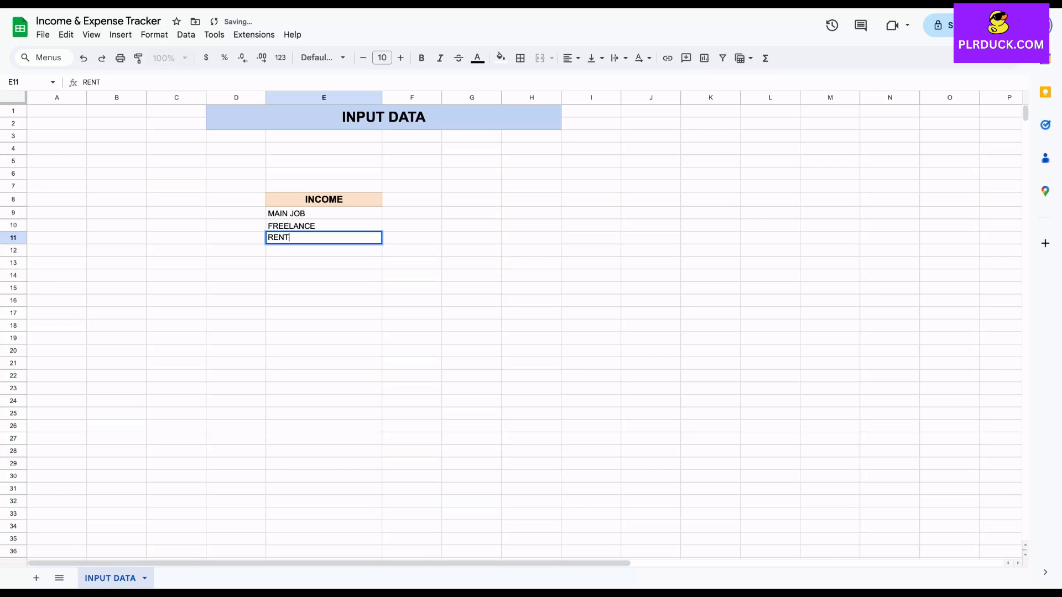
pyautogui.write('AL INCOME')
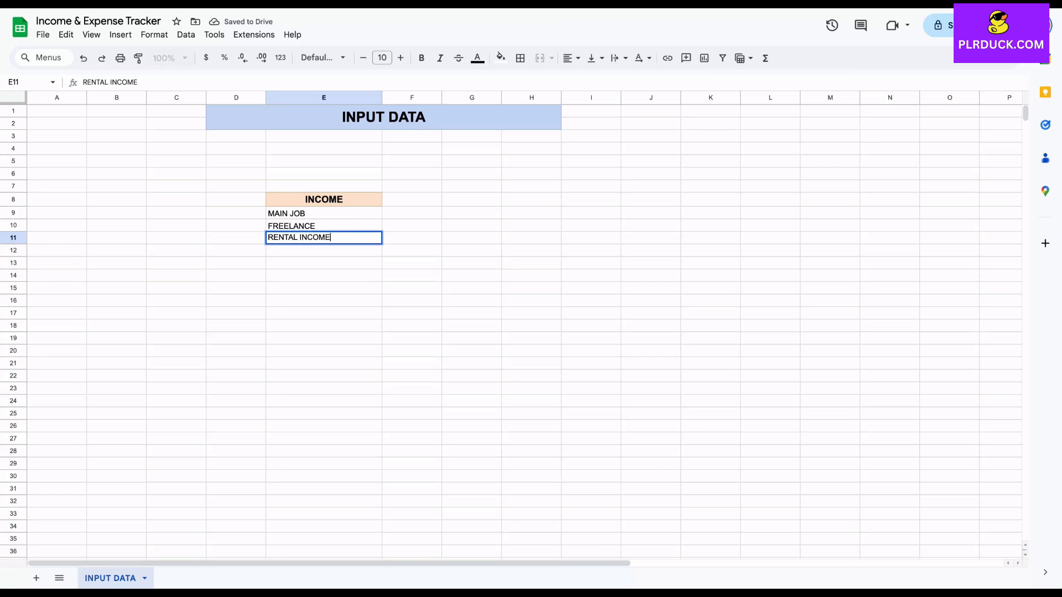
pyautogui.press('Return')
# Add the income categories CAPITAL GAINS and PASSIVE INCOME in cells E12 and E13
pyautogui.write('CAP')
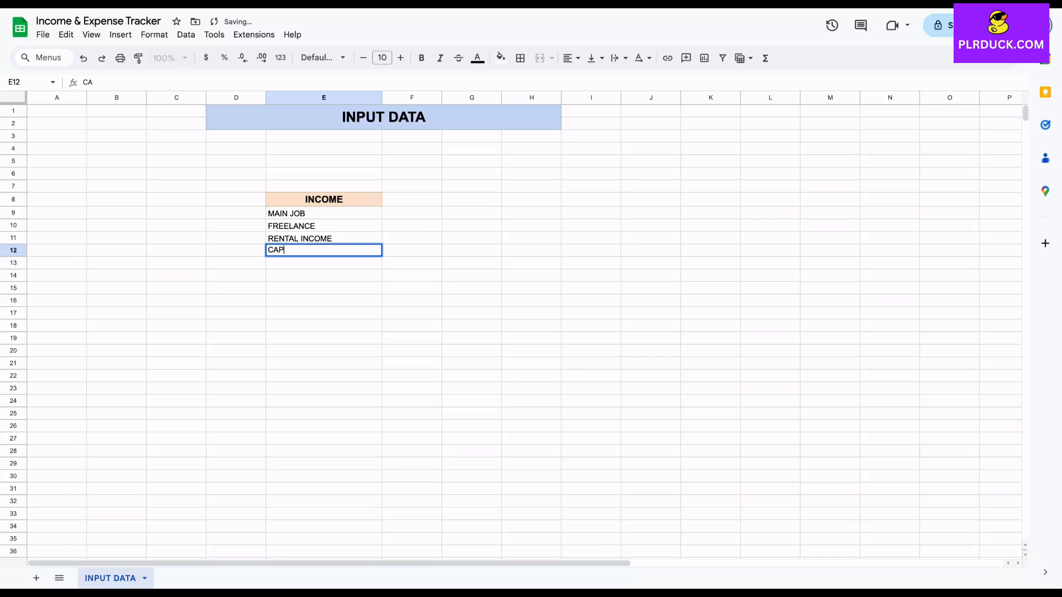
pyautogui.write('ITAL GAINS')
pyautogui.press('Return')
pyautogui.write('PASSIVE ')
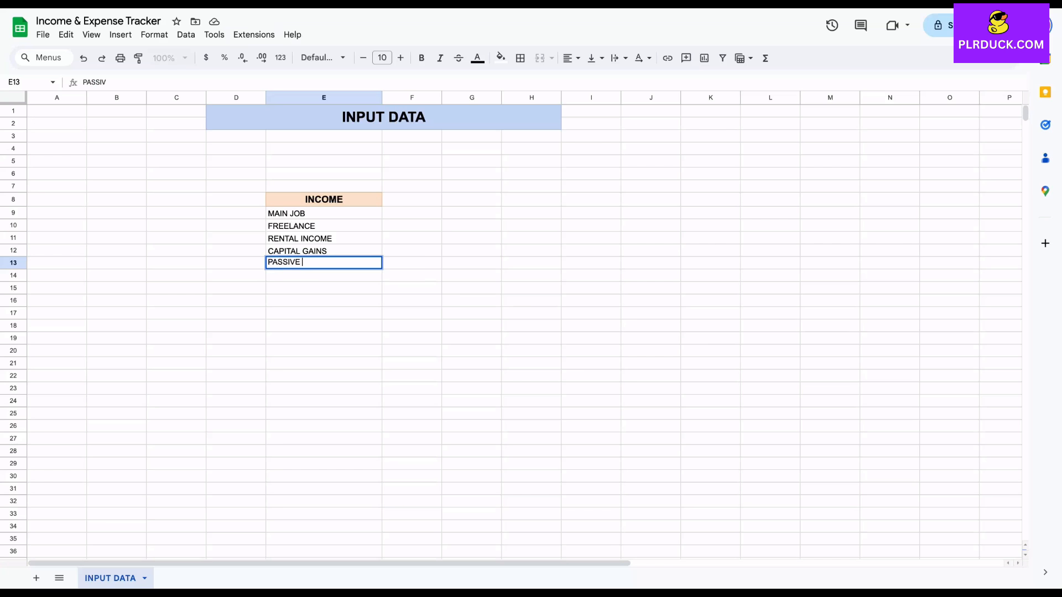
pyautogui.write('INCOME')
pyautogui.press('Return')
pyautogui.press('Down')
# Widen column G to about twice its width and enter the heading EXPENSES in cell G8
pyautogui.moveTo(501, 98); pyautogui.dragTo(574, 98)
pyautogui.click(508, 199)
pyautogui.write('EXPENSES')
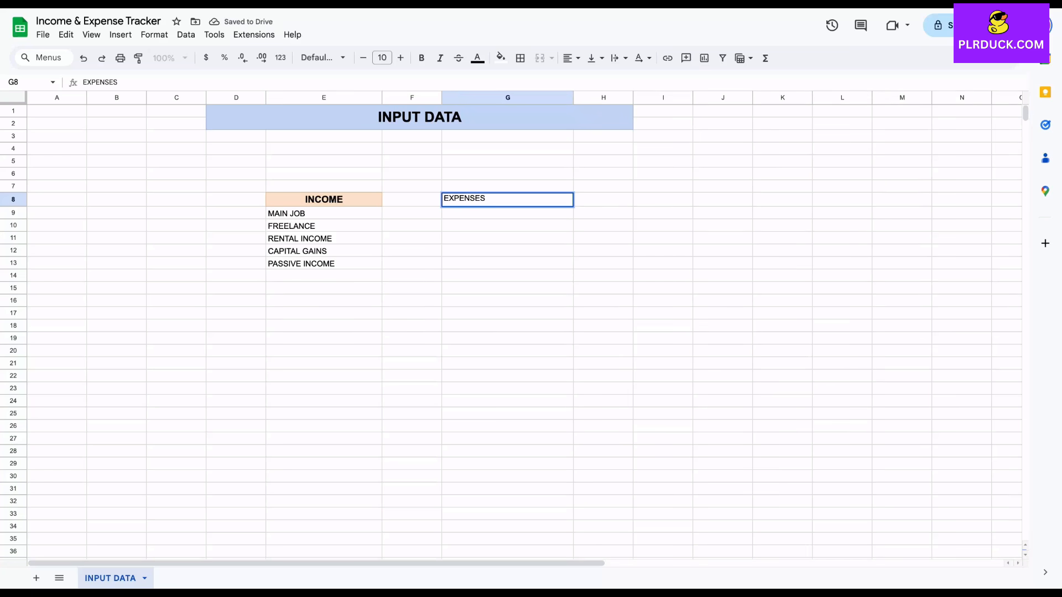
pyautogui.click(508, 275)
# Format the EXPENSES heading at size 12 in bold, with a light orange fill and centered text
pyautogui.click(508, 199)
pyautogui.click(400, 58)
pyautogui.click(400, 58)
pyautogui.click(422, 57)
pyautogui.click(501, 58)
pyautogui.click(526, 132)
pyautogui.click(571, 57)
pyautogui.click(590, 80)
# List the expense categories SHOPPING, WIFI BILL, ELECTRICITY BILL and GAS BILL in cells G9 to G12
pyautogui.click(507, 212)
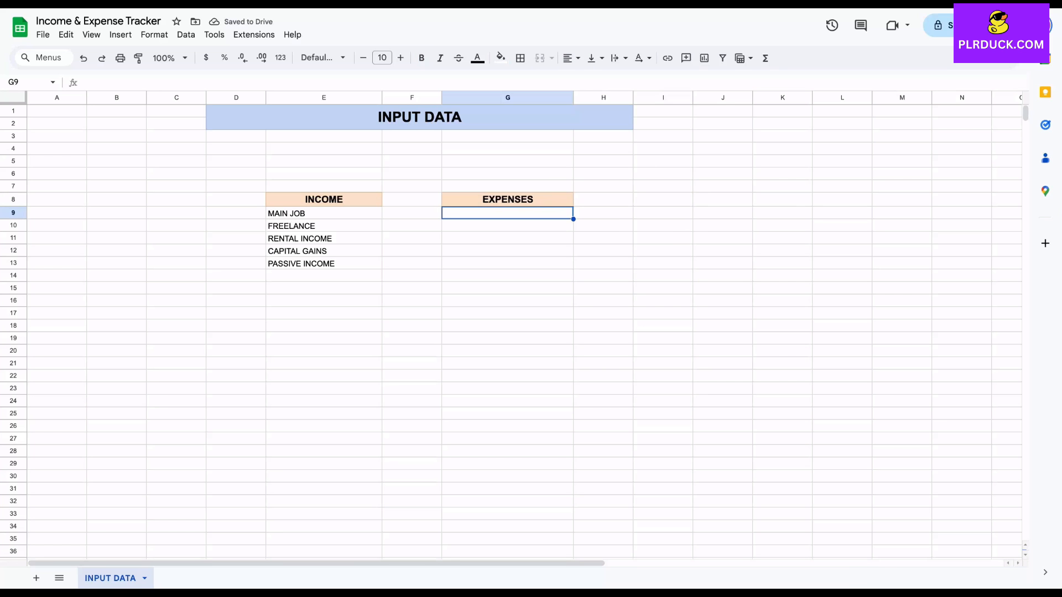
pyautogui.write('SHOPPING')
pyautogui.press('Return')
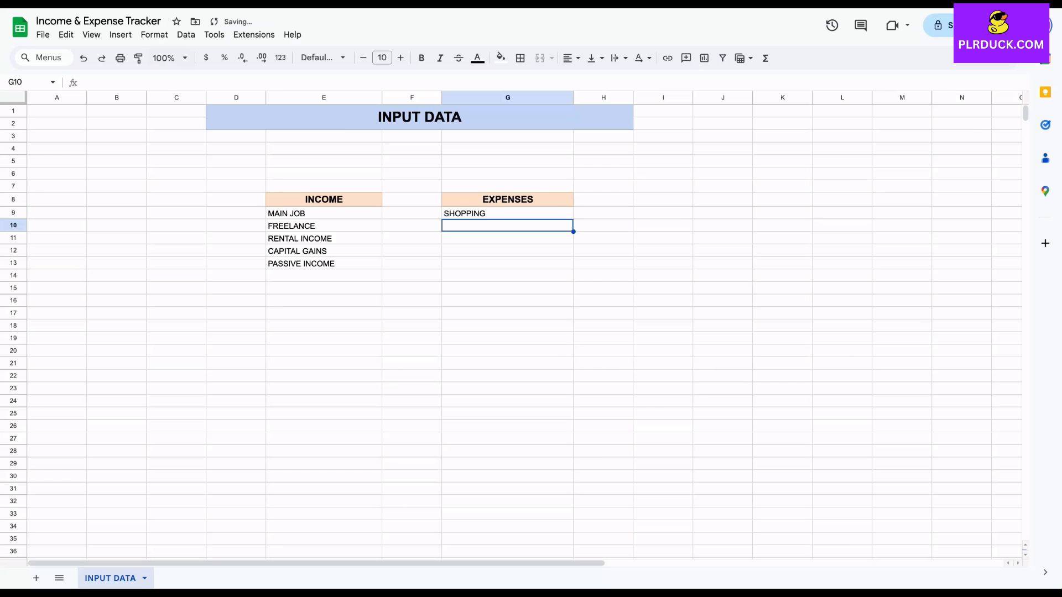
pyautogui.write('WIFI BILL')
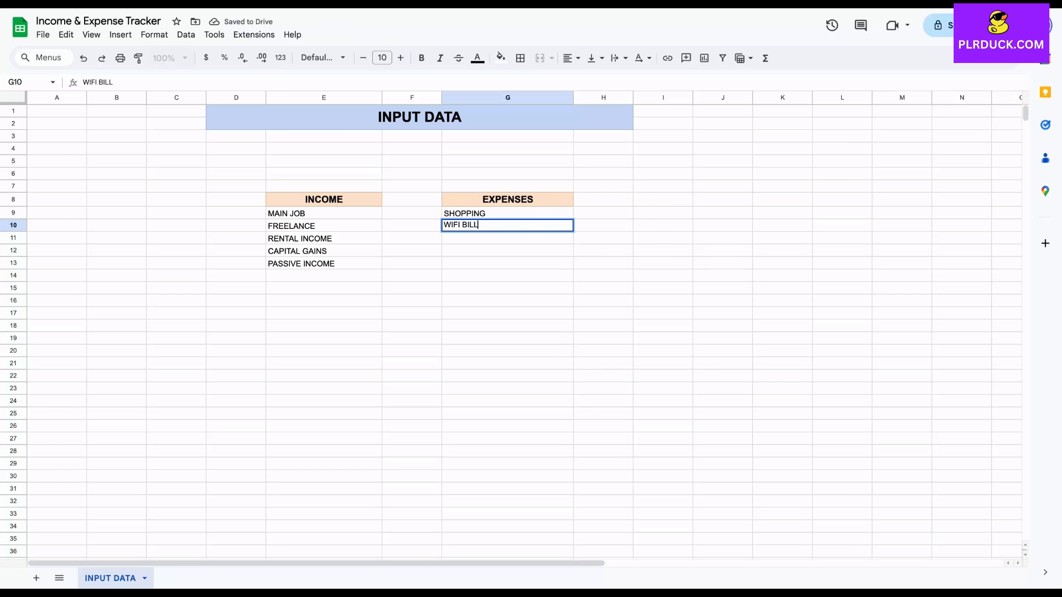
pyautogui.press('Return')
pyautogui.write('ELECTR')
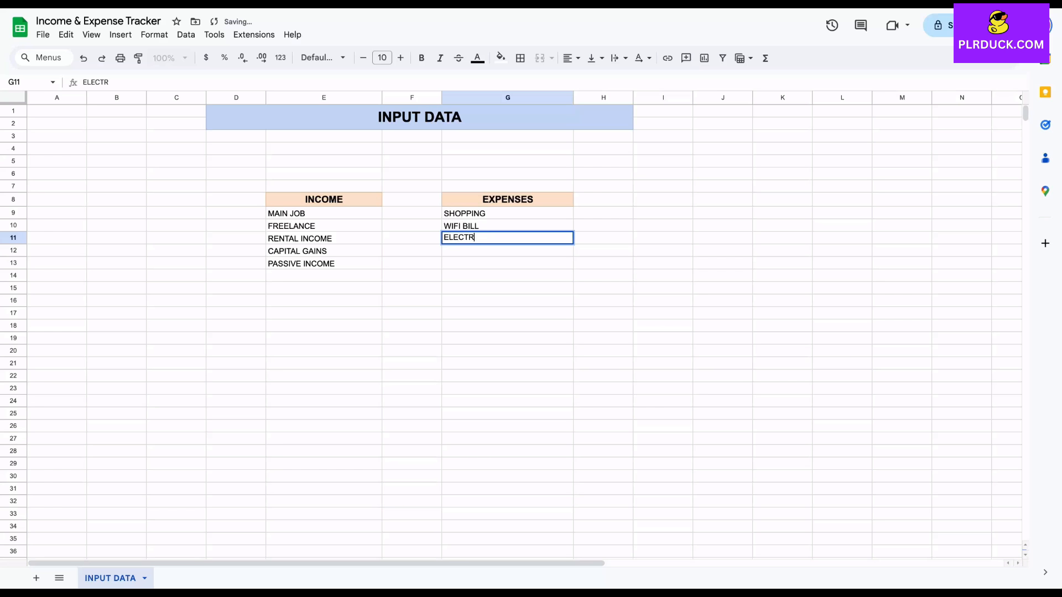
pyautogui.write('ICITY BILL')
pyautogui.press('Return')
pyautogui.write('GAS B')
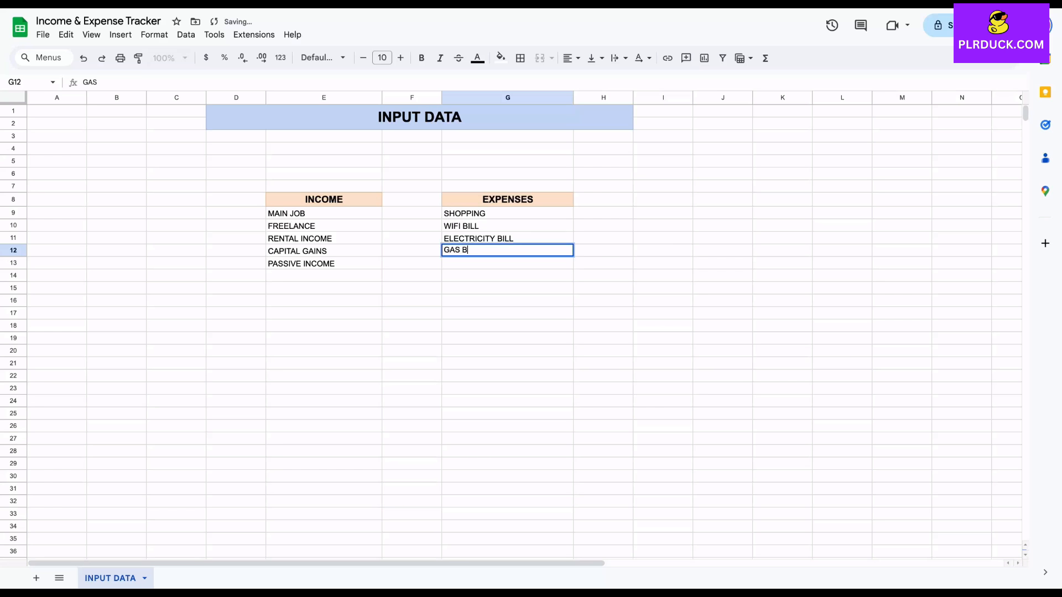
pyautogui.write('ILL')
pyautogui.press('Return')
# Add the expense categories FOOD, RENT, CLOTHING, GYM and MOVIE OUTINGS in cells G13 to G17
pyautogui.write('FOOD')
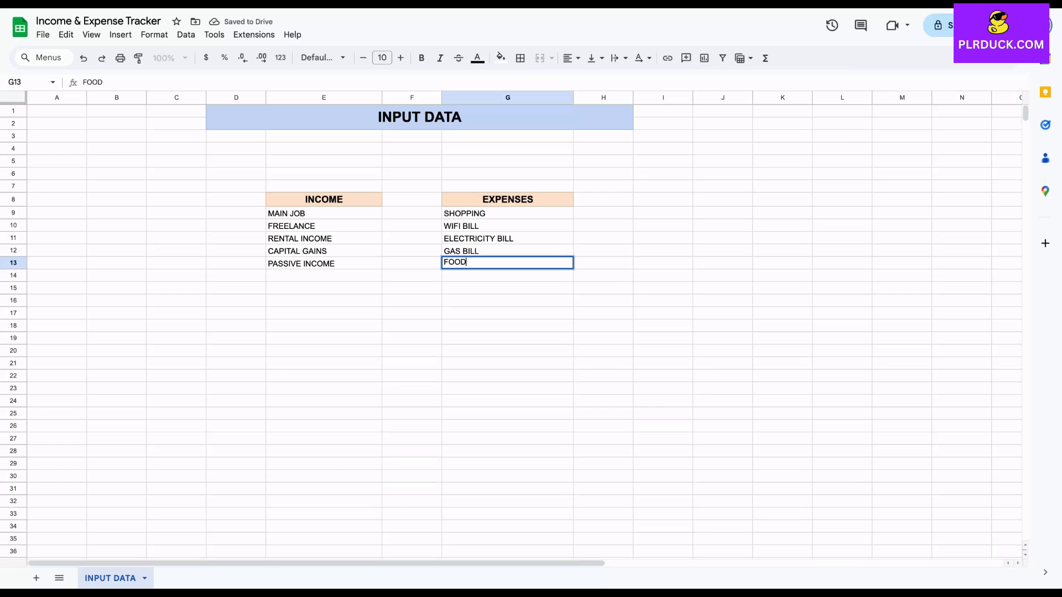
pyautogui.press('Return')
pyautogui.write('RENT')
pyautogui.press('Return')
pyautogui.write('C')
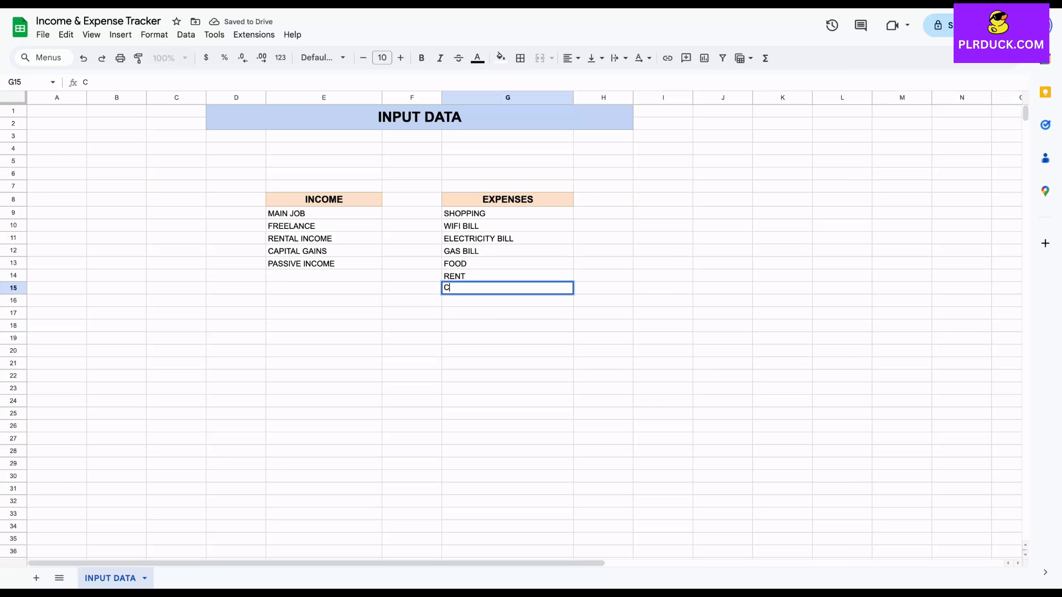
pyautogui.write('LOTHING')
pyautogui.press('Return')
pyautogui.write('GYM')
pyautogui.press('Return')
pyautogui.write('MOVIE')
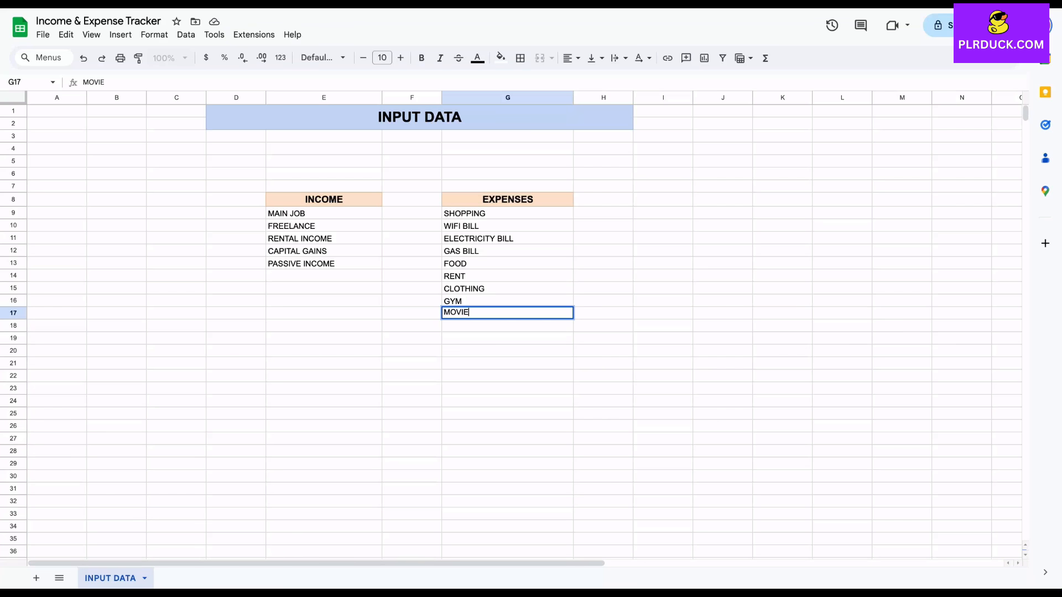
pyautogui.write(' OUTINGS')
pyautogui.press('Return')
pyautogui.press('Return')
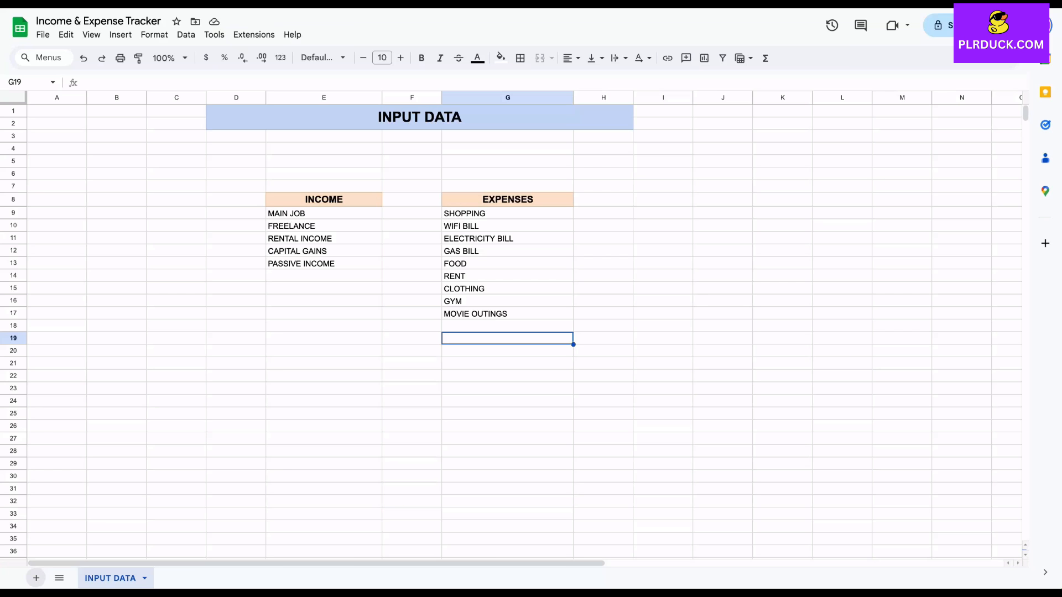
# Add a new sheet to the spreadsheet and name it TRANSACTIONS
pyautogui.click(36, 578)
pyautogui.doubleClick(174, 578)
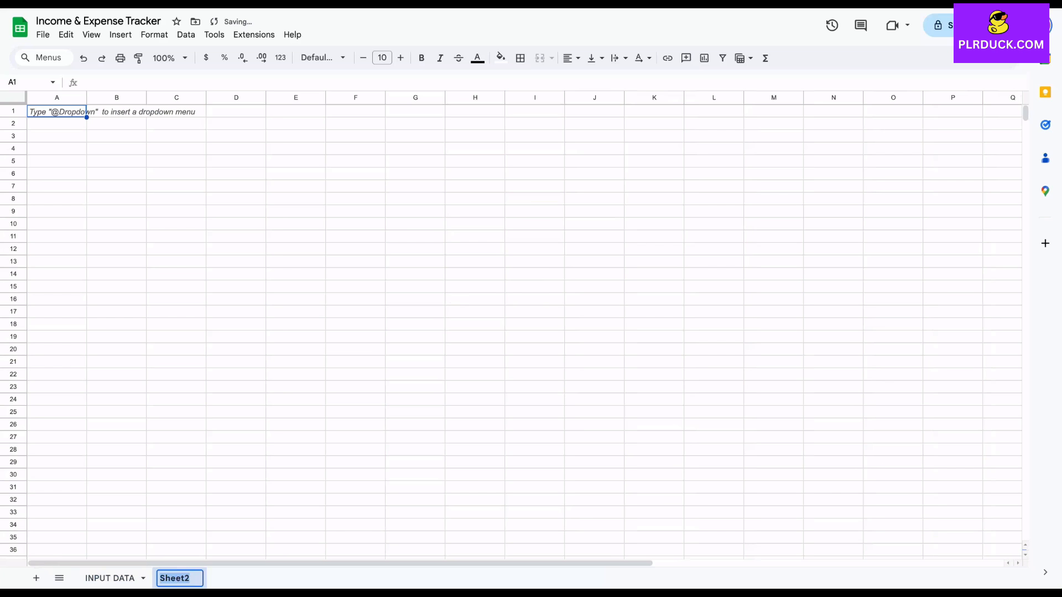
pyautogui.write('TRAN')
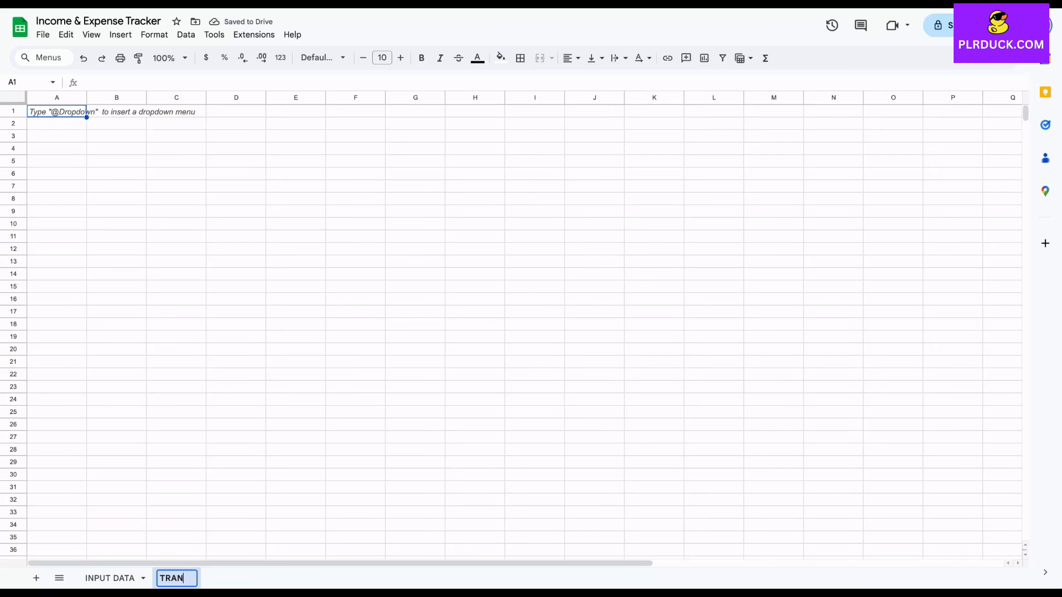
pyautogui.write('SACTIONS')
pyautogui.press('Return')
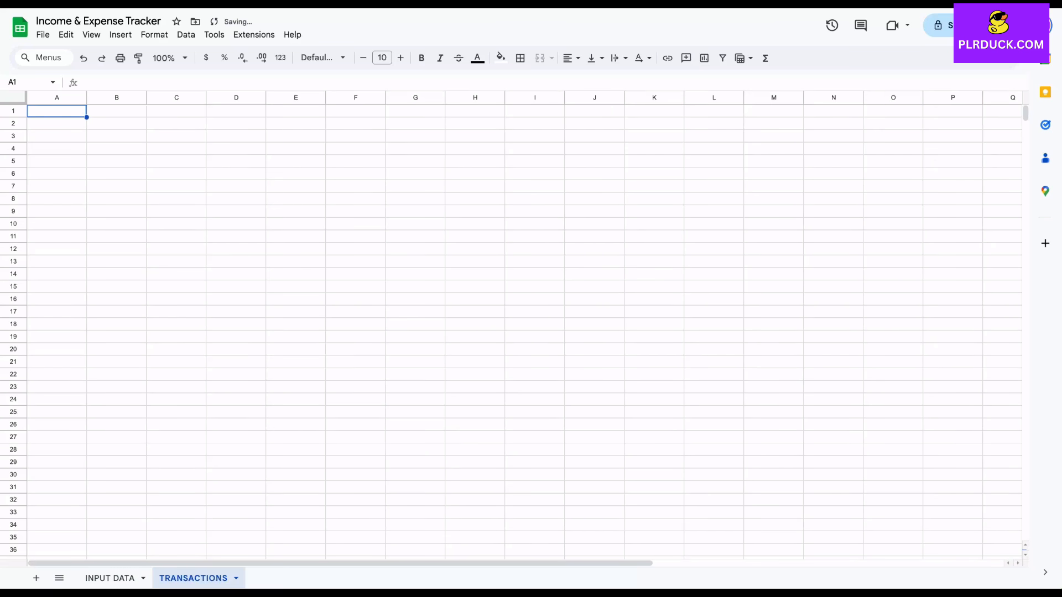
# Merge cells D1:H2 on the TRANSACTIONS sheet and enter the title TRANSACTIONS in them
pyautogui.moveTo(236, 111); pyautogui.dragTo(475, 123)
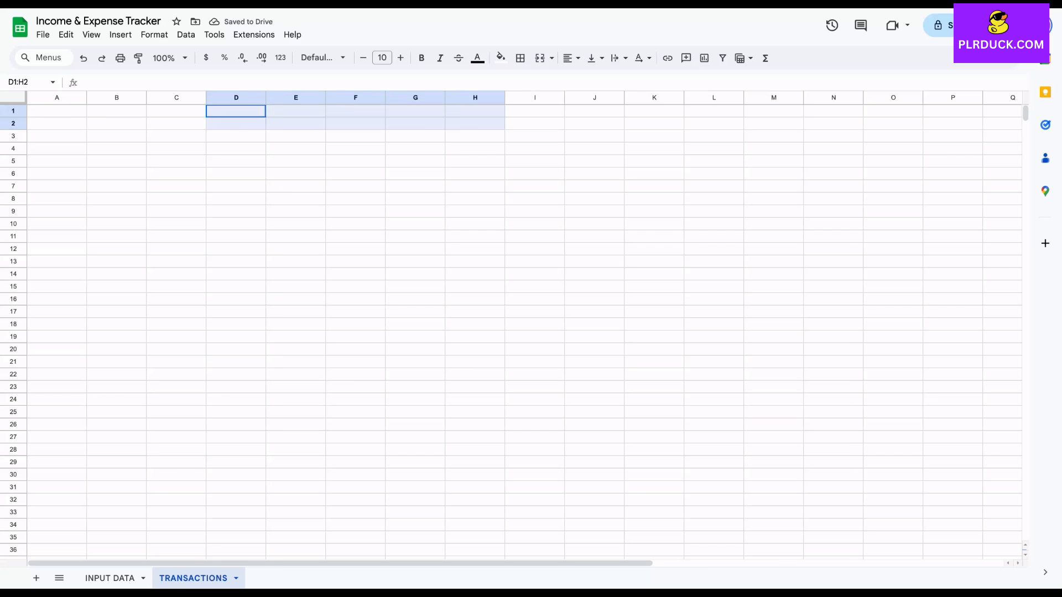
pyautogui.click(540, 58)
pyautogui.write('T')
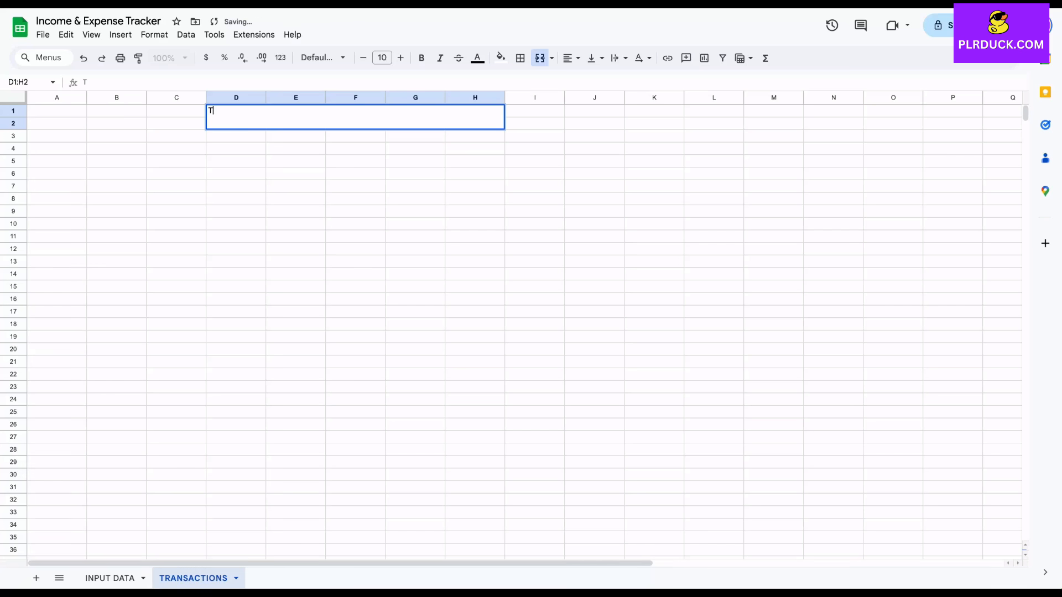
pyautogui.write('RANSACTIONS')
pyautogui.click(415, 174)
# Format the TRANSACTIONS title at size 18 in bold, centered, with a light cyan fill
pyautogui.click(355, 117)
pyautogui.tripleClick(401, 58)
pyautogui.tripleClick(401, 58)
pyautogui.click(400, 57)
pyautogui.click(401, 58)
pyautogui.click(421, 57)
pyautogui.click(572, 57)
pyautogui.click(589, 81)
pyautogui.click(501, 58)
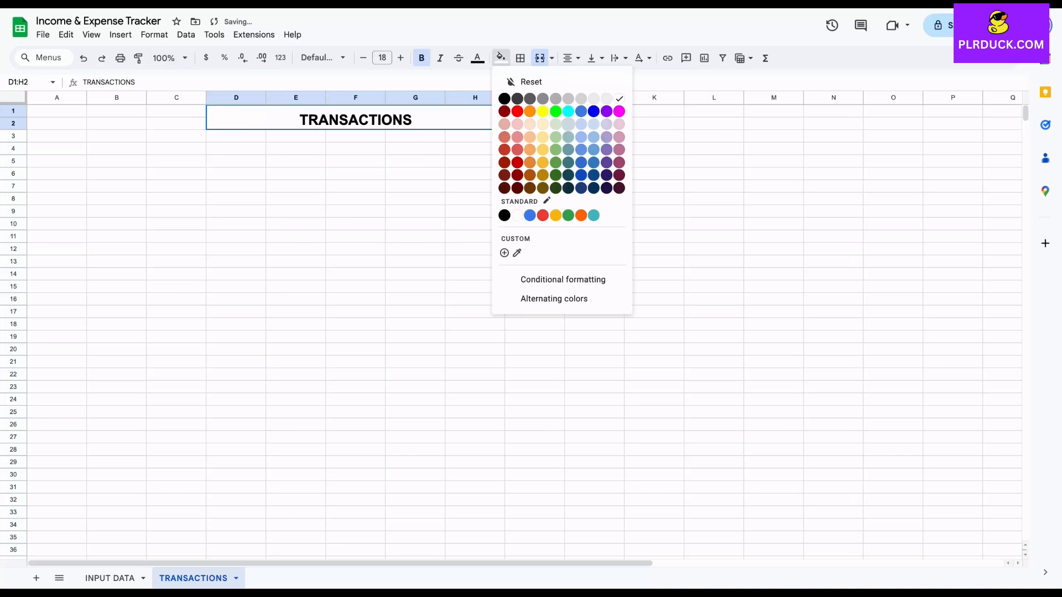
pyautogui.click(568, 125)
pyautogui.click(356, 173)
# Enter the column headings DATE in cell D7 and VALUE in cell E7
pyautogui.click(236, 211)
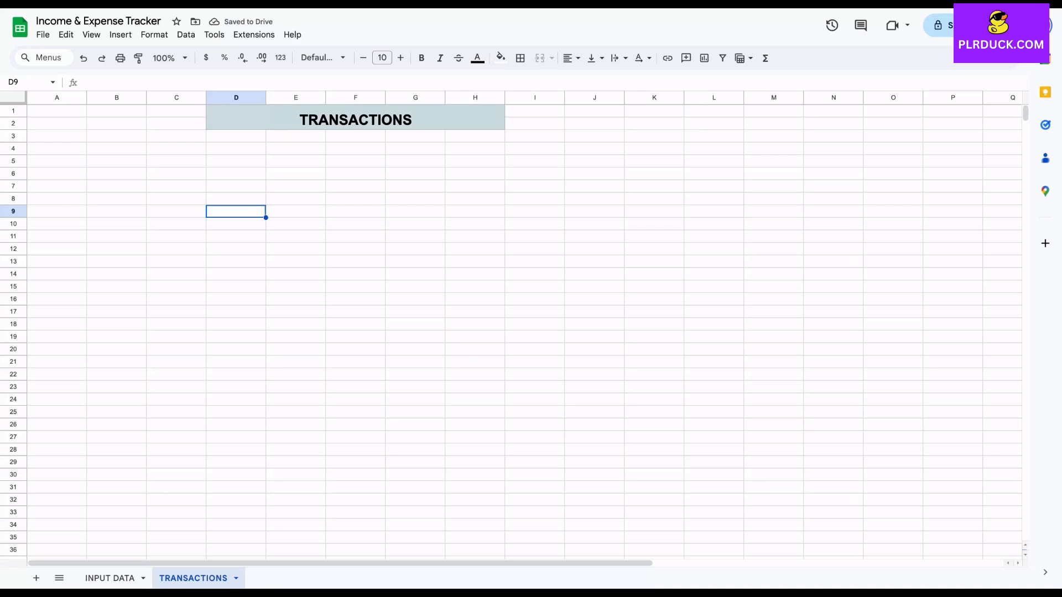
pyautogui.click(236, 186)
pyautogui.write('DTA')
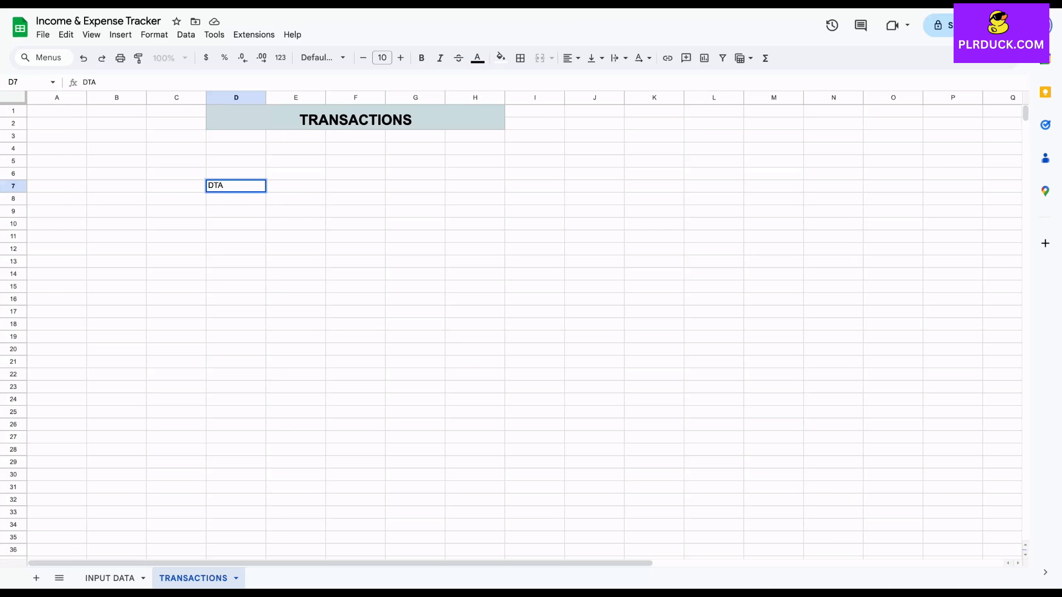
pyautogui.press('BackSpace')
pyautogui.press('BackSpace')
pyautogui.write('ATE')
pyautogui.press('Tab')
pyautogui.write('VALUE')
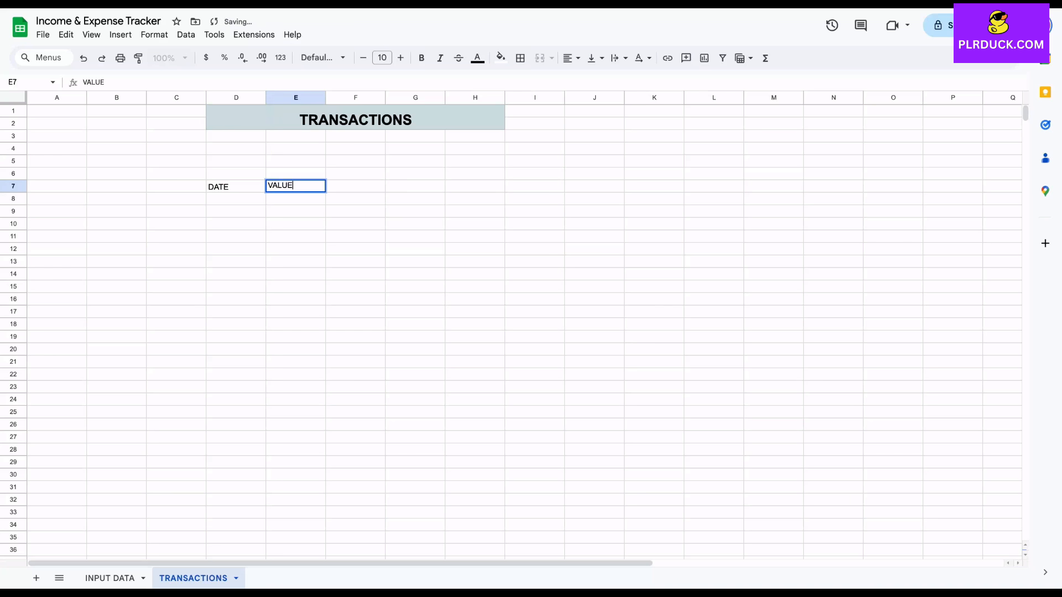
# Add the column headings CATEGORY, SUBCATEGORY and DETAILS in cells F7 to H7
pyautogui.press('Tab')
pyautogui.write('C')
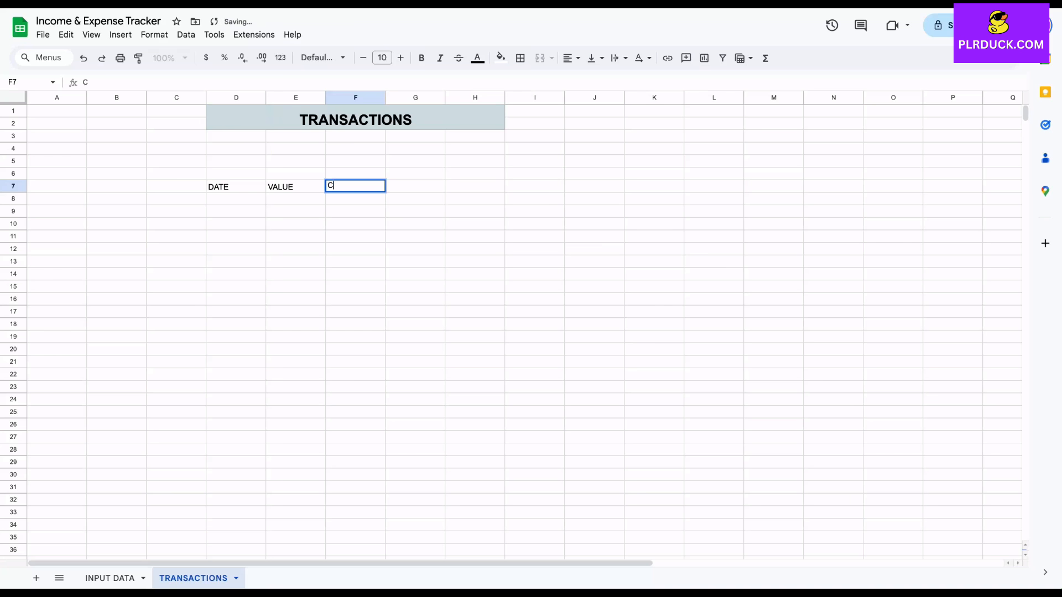
pyautogui.write('ATEGORY')
pyautogui.press('Tab')
pyautogui.write('SUB')
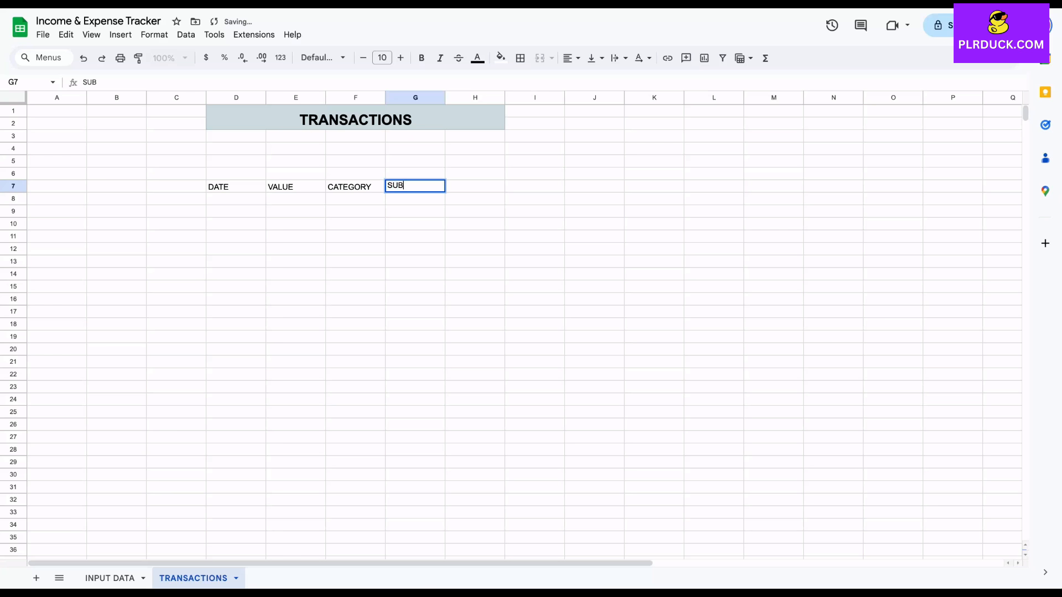
pyautogui.write('CATEGORY')
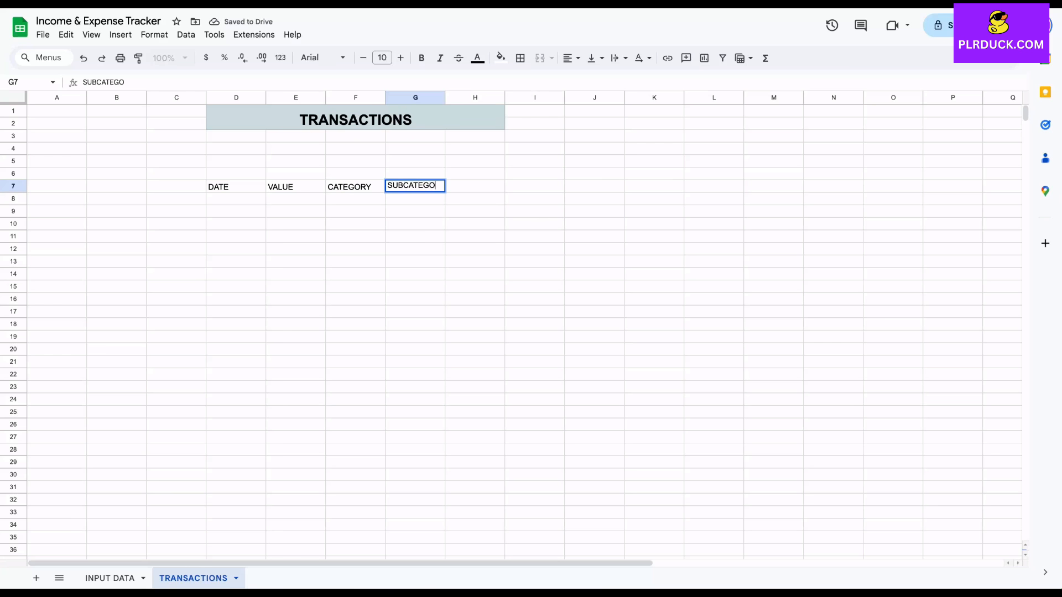
pyautogui.press('Tab')
pyautogui.write('DETAILS')
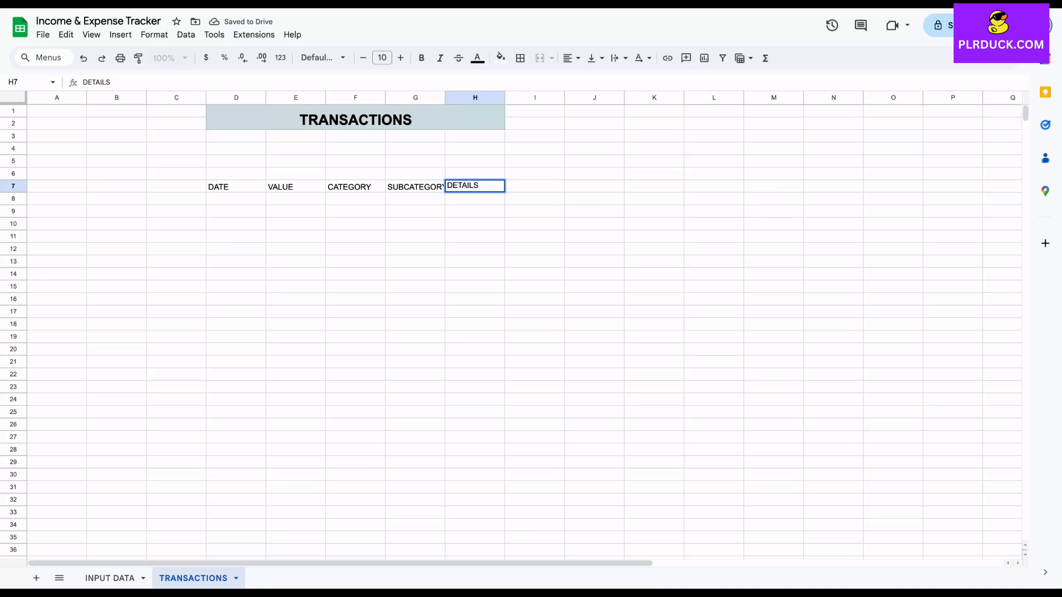
pyautogui.click(415, 262)
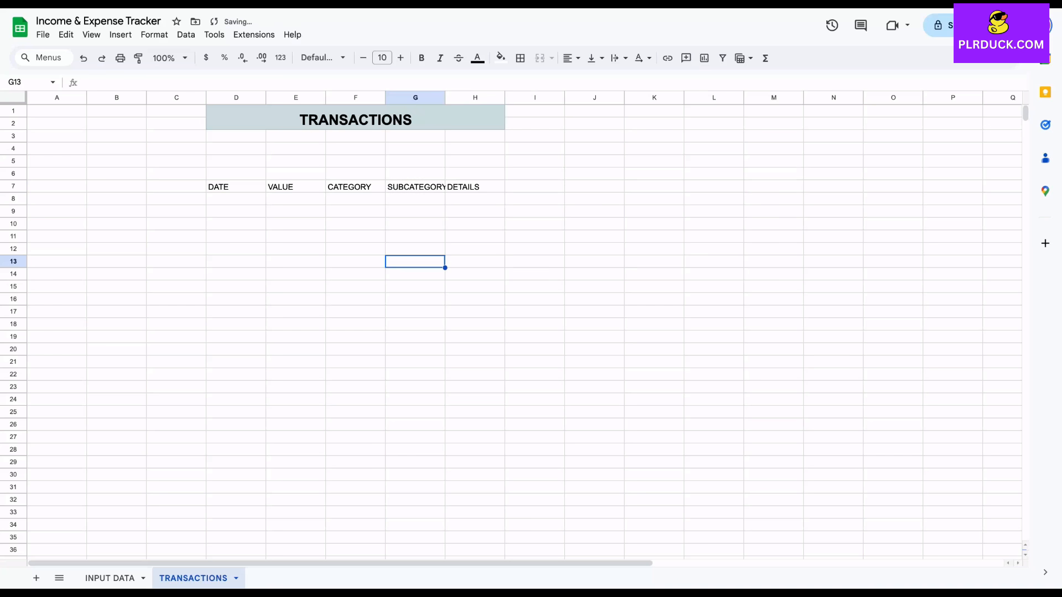
# Widen column G to about one and a half times its width, column F slightly, and column H to more than double
pyautogui.moveTo(445, 98); pyautogui.dragTo(446, 97)
pyautogui.moveTo(468, 98); pyautogui.dragTo(478, 97)
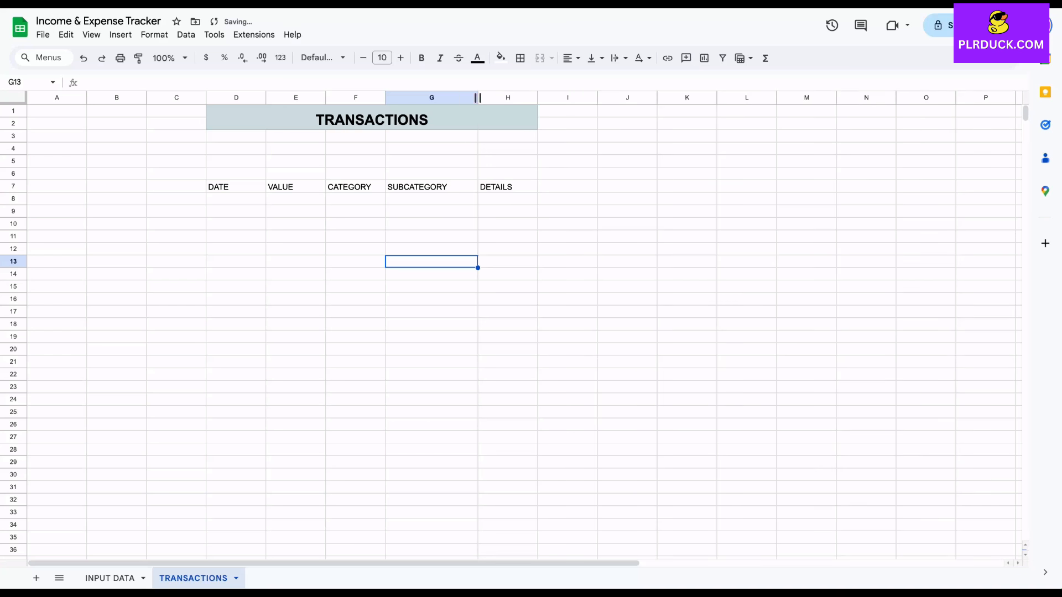
pyautogui.moveTo(385, 97); pyautogui.dragTo(402, 97)
pyautogui.moveTo(555, 97); pyautogui.dragTo(635, 98)
# Format the headings in D7:H7 at size 12 in bold with a light purple fill
pyautogui.moveTo(237, 187); pyautogui.dragTo(542, 187)
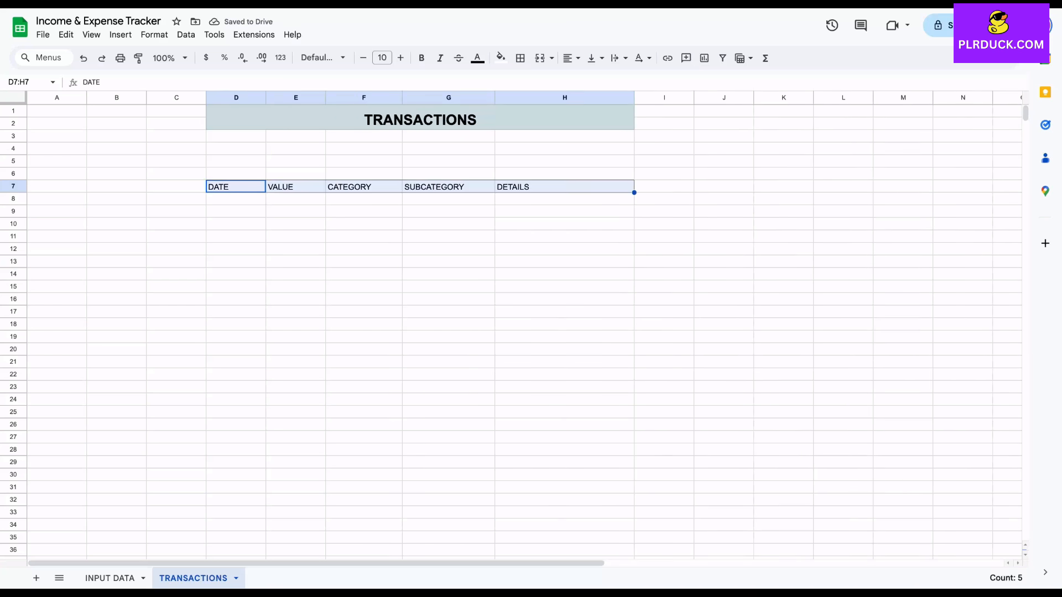
pyautogui.click(401, 57)
pyautogui.click(400, 57)
pyautogui.click(421, 58)
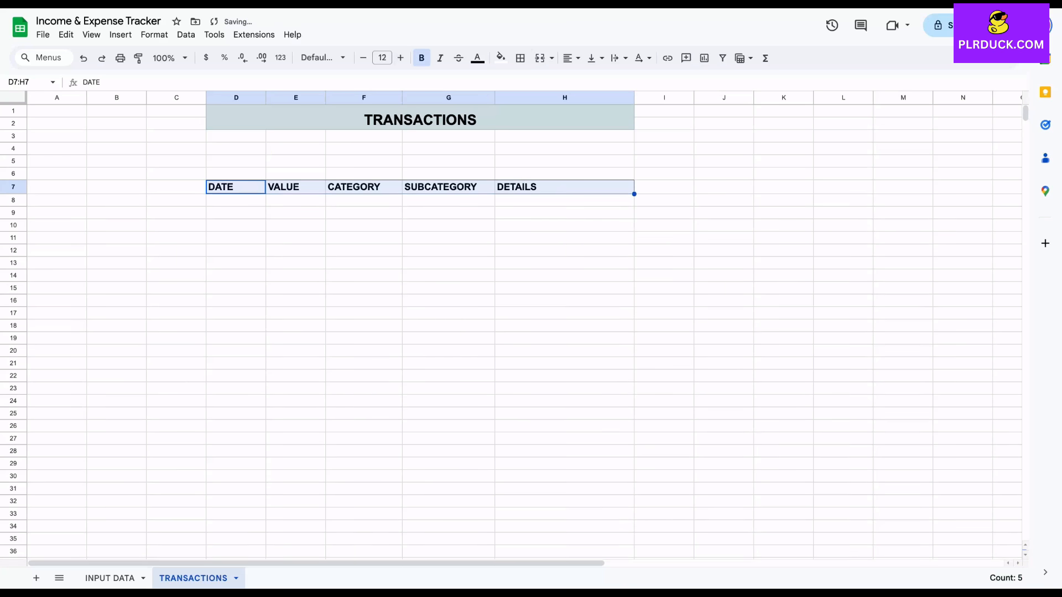
pyautogui.click(501, 58)
pyautogui.click(608, 124)
pyautogui.click(295, 237)
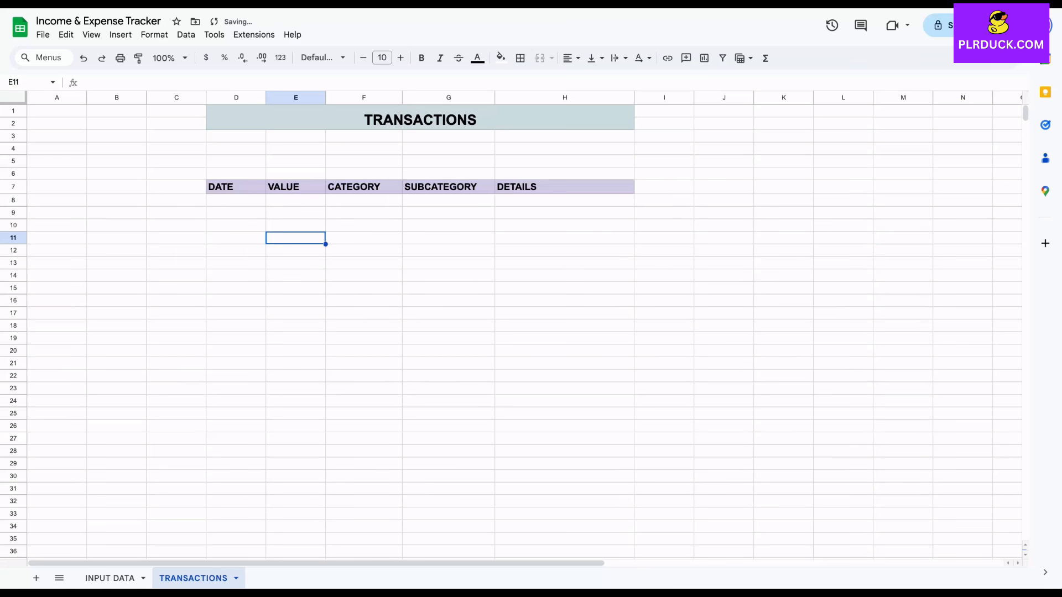
# Enter the first transaction in row 8: date 5 Jan 2025, value 3200, category INCOME, subcategory MAIN JOB
pyautogui.click(236, 200)
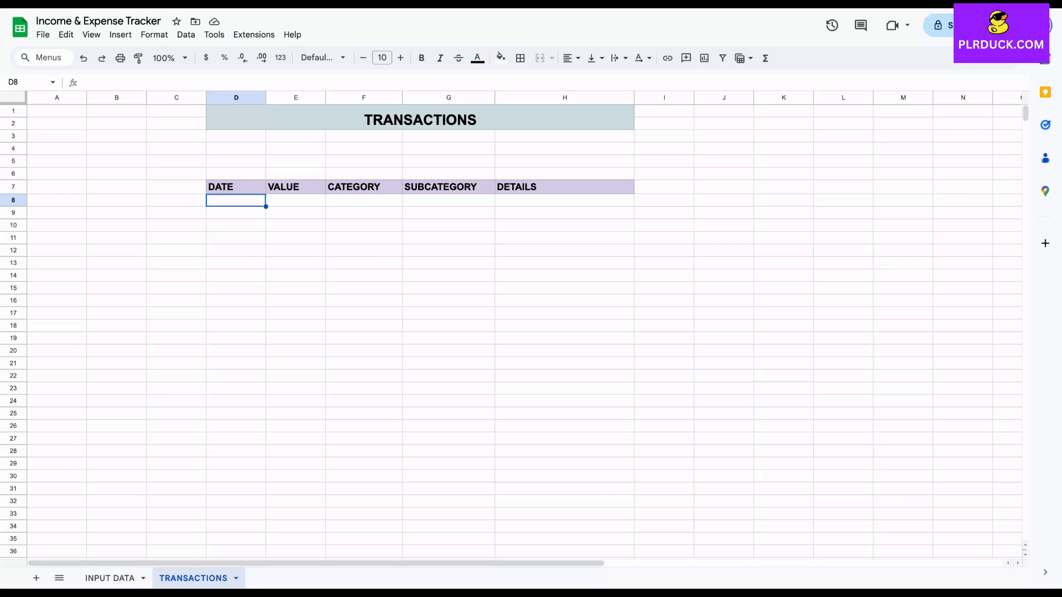
pyautogui.write('5 Jan 2025')
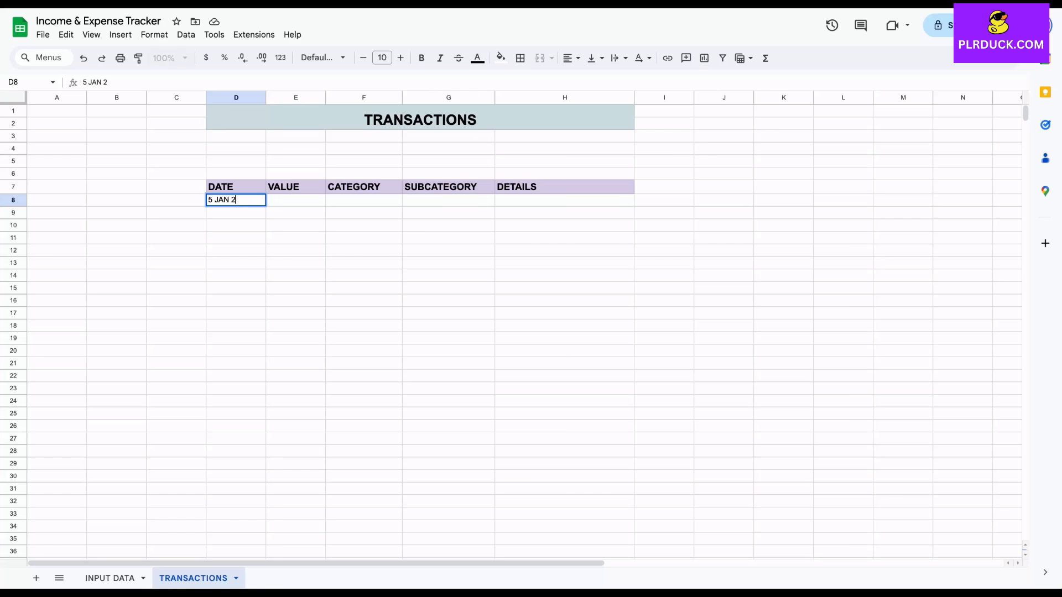
pyautogui.press('Tab')
pyautogui.write('3200')
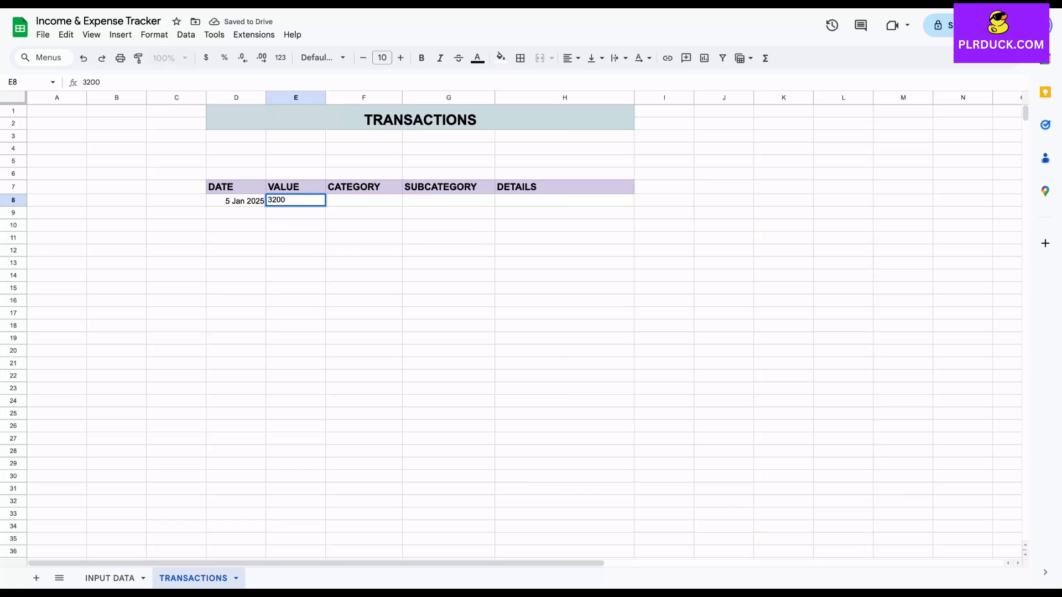
pyautogui.press('Tab')
pyautogui.write('INCOME')
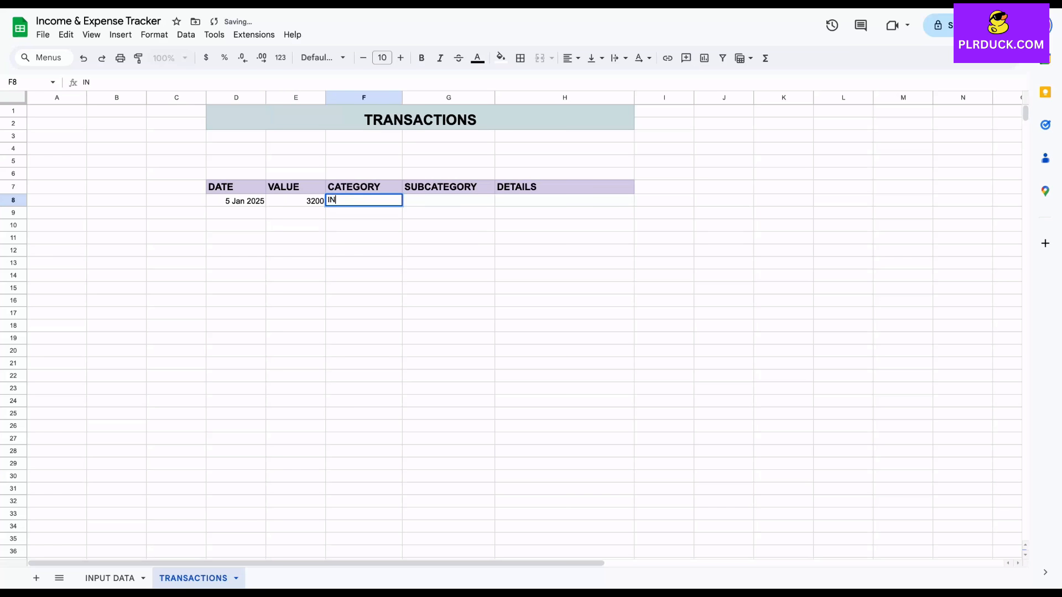
pyautogui.press('Tab')
pyautogui.write('MAIN JOB')
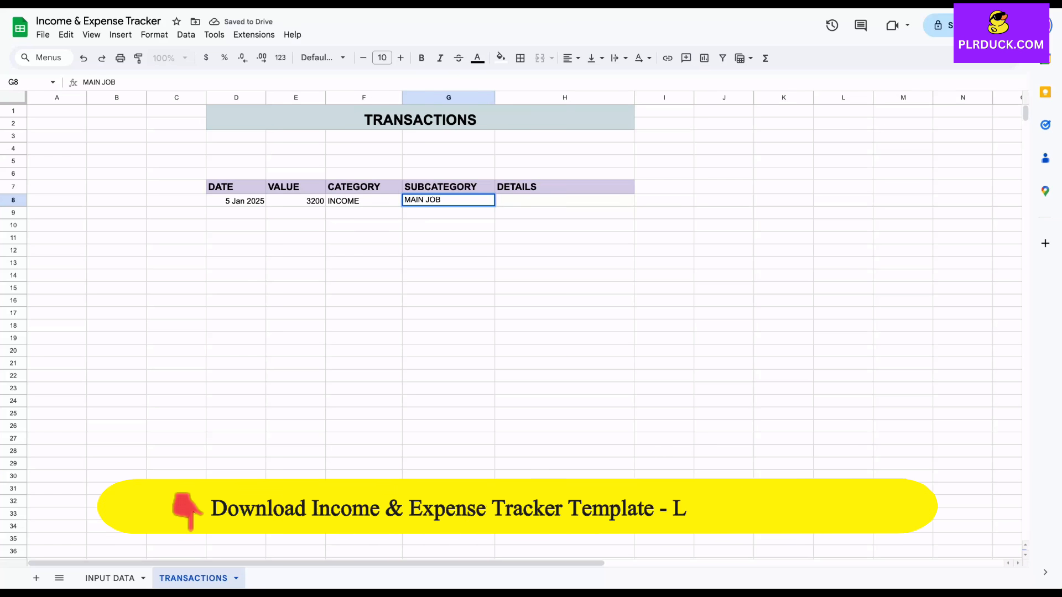
pyautogui.press('Return')
# Enter a transaction in row 9: date 10 Jan 2025, value 2400, category INCOME, subcategory FREELANCE
pyautogui.press('Left')
pyautogui.press('Left')
pyautogui.press('Left')
pyautogui.write('10 JAN 2025')
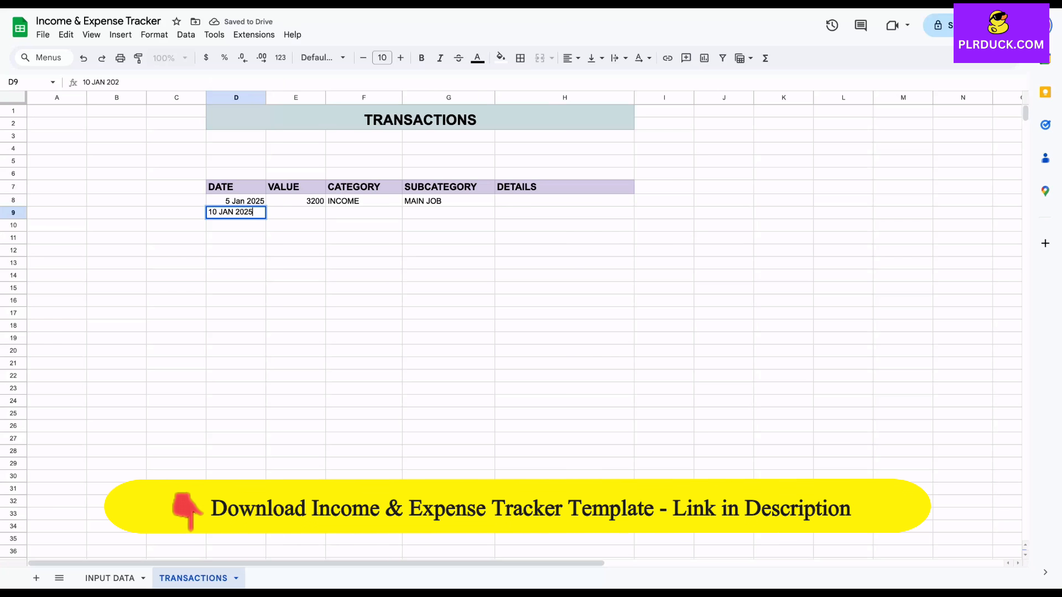
pyautogui.press('Tab')
pyautogui.write('2400')
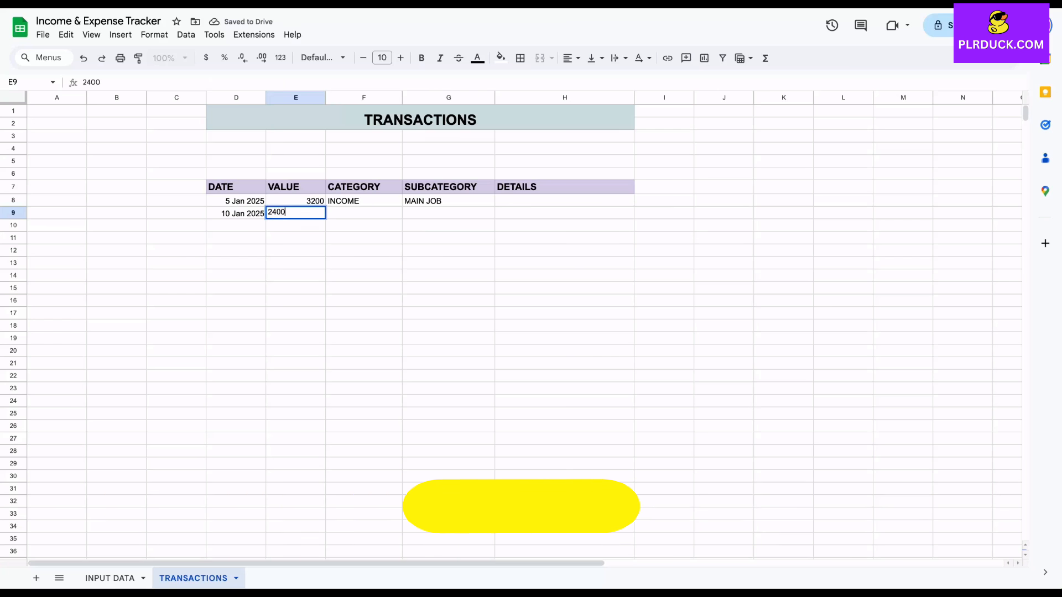
pyautogui.press('Tab')
pyautogui.write('INCOME')
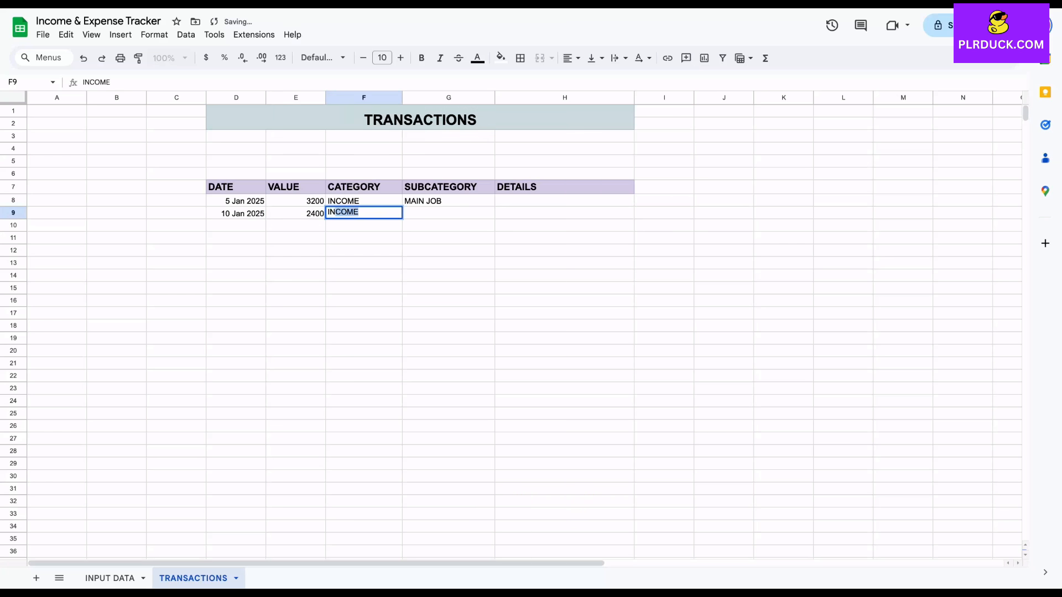
pyautogui.press('Tab')
pyautogui.write('FREELANCE')
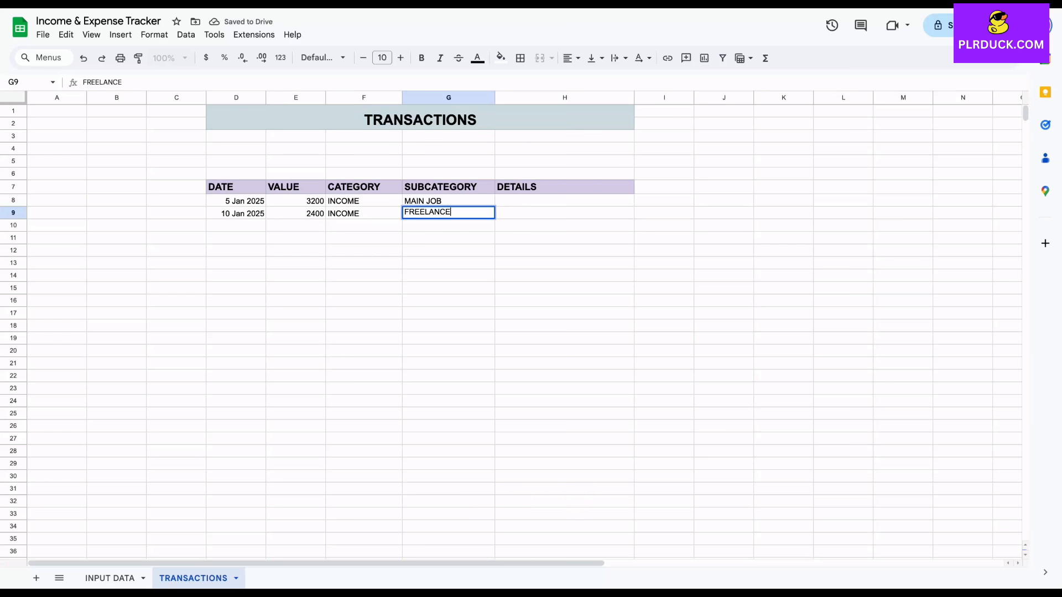
pyautogui.press('Return')
# Enter a transaction in row 10: date 15 Jan 2025, value 500, category EXPENSE, subcategory RENT
pyautogui.write('15 Jan 2025')
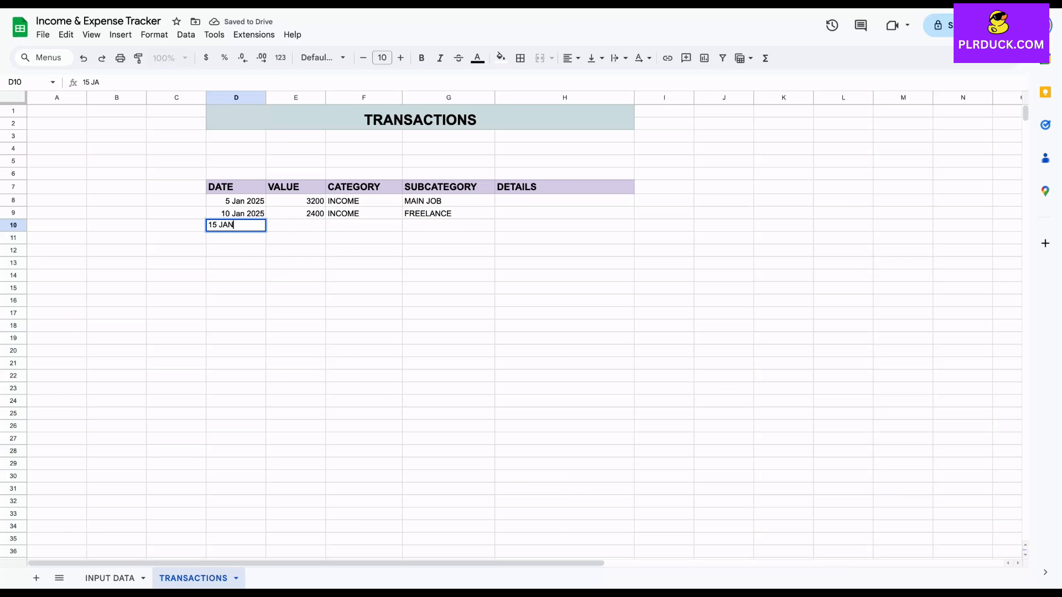
pyautogui.press('Tab')
pyautogui.write('500')
pyautogui.press('Tab')
pyautogui.write('EXPENSE')
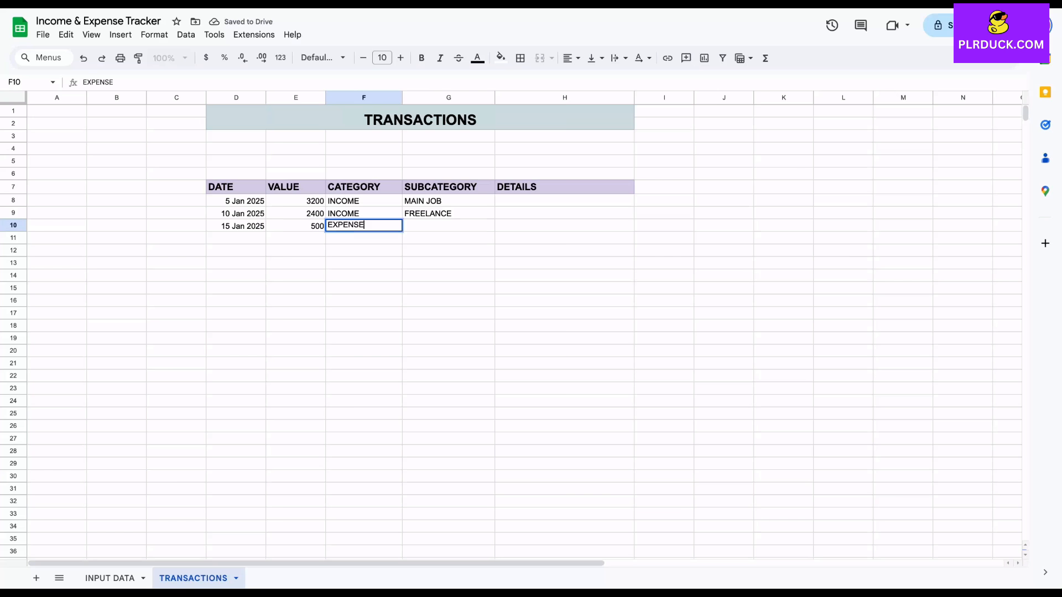
pyautogui.press('Tab')
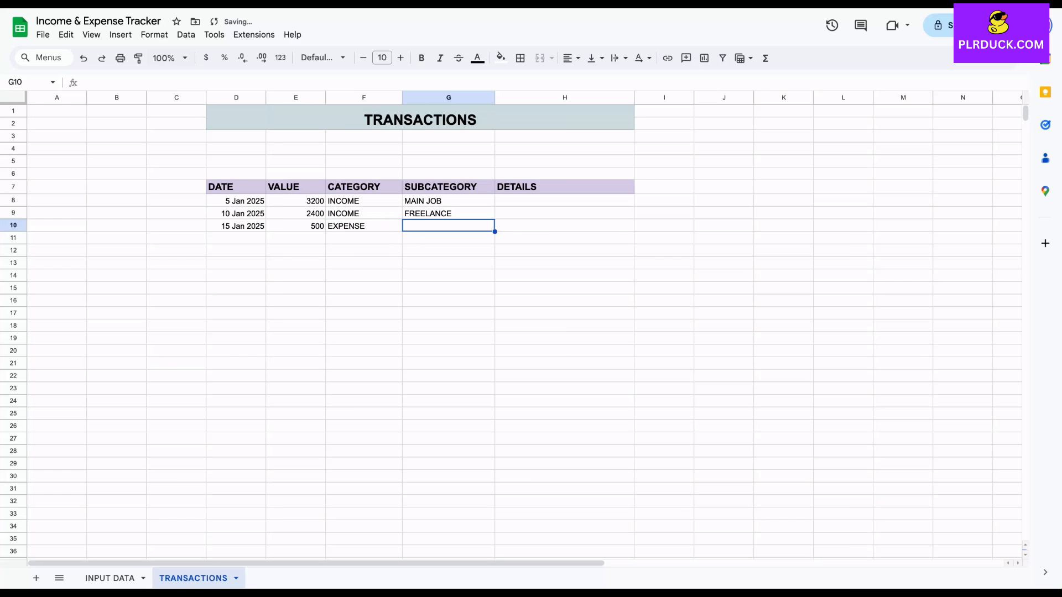
pyautogui.write('RENT')
pyautogui.press('Return')
# Enter a transaction in row 11: date 20 Jan 2025, value 400, category EXPENSE, subcategory FOOD
pyautogui.write('20 JAN 2025')
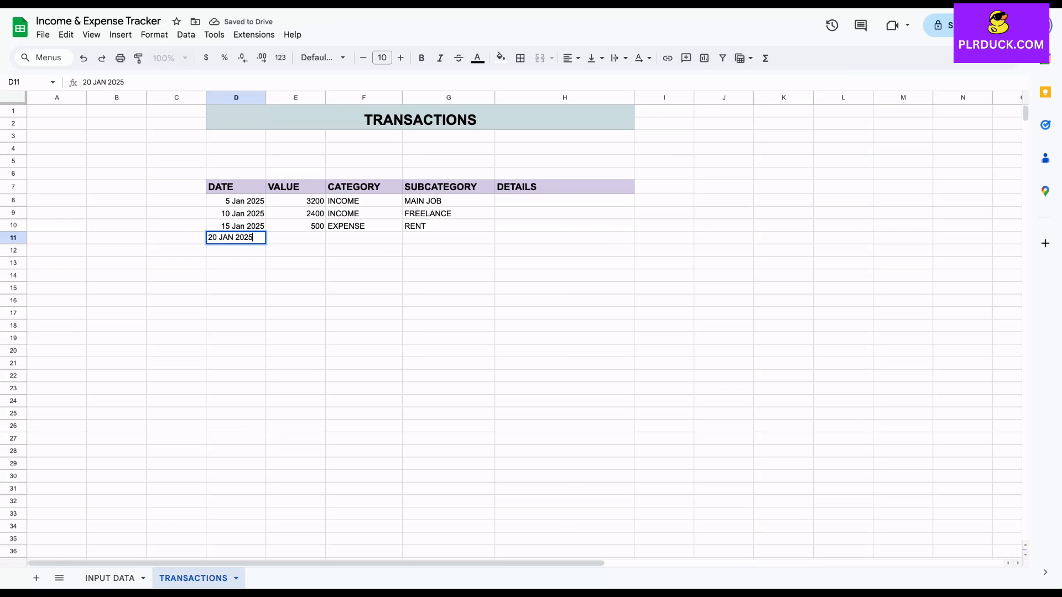
pyautogui.press('Tab')
pyautogui.write('400')
pyautogui.press('Tab')
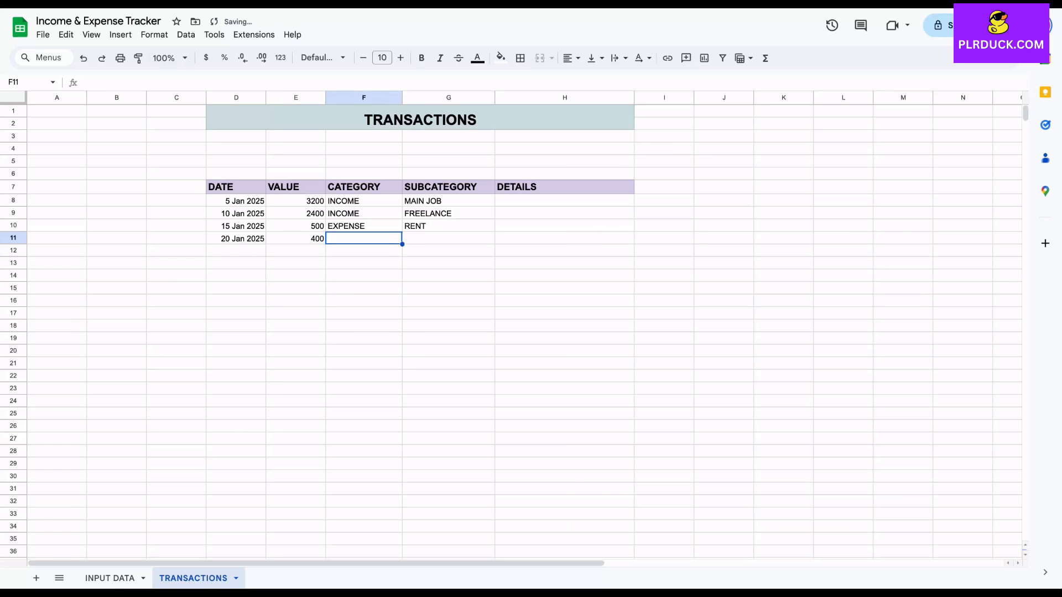
pyautogui.write('EXPENSE')
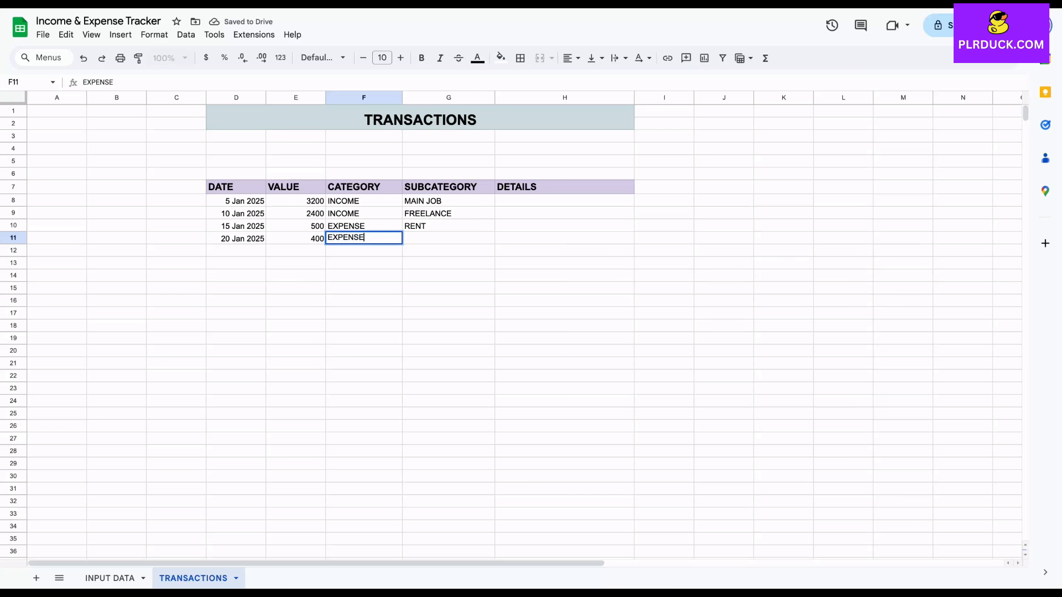
pyautogui.press('Tab')
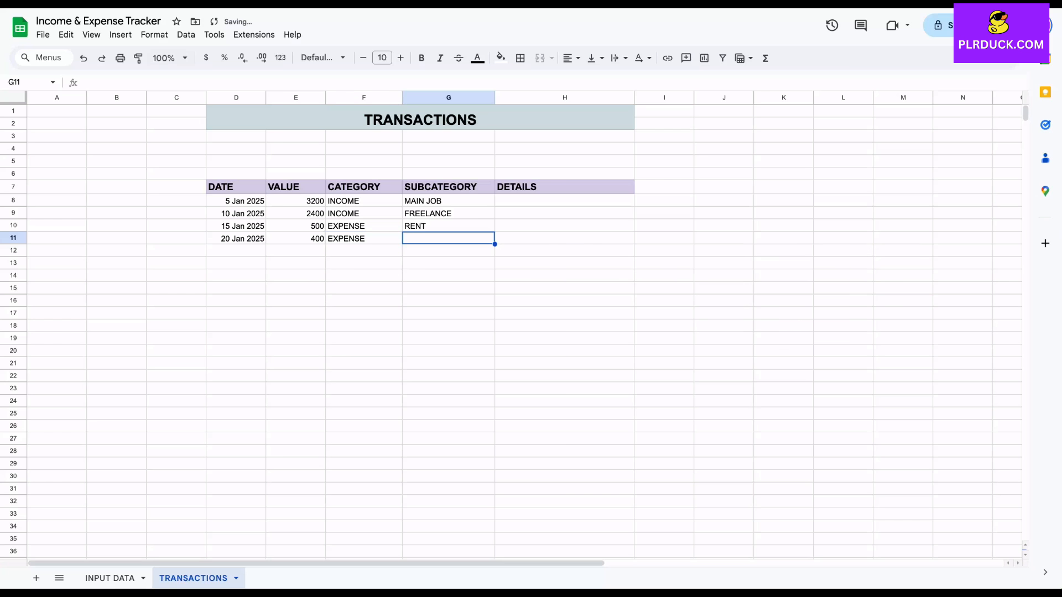
pyautogui.write('FOOD')
pyautogui.press('Return')
# Enter a transaction in row 12: date 22 Jan 2025, value 200, category INCOME, subcategory CAPITAL GAINS
pyautogui.write('22 JAN 2025')
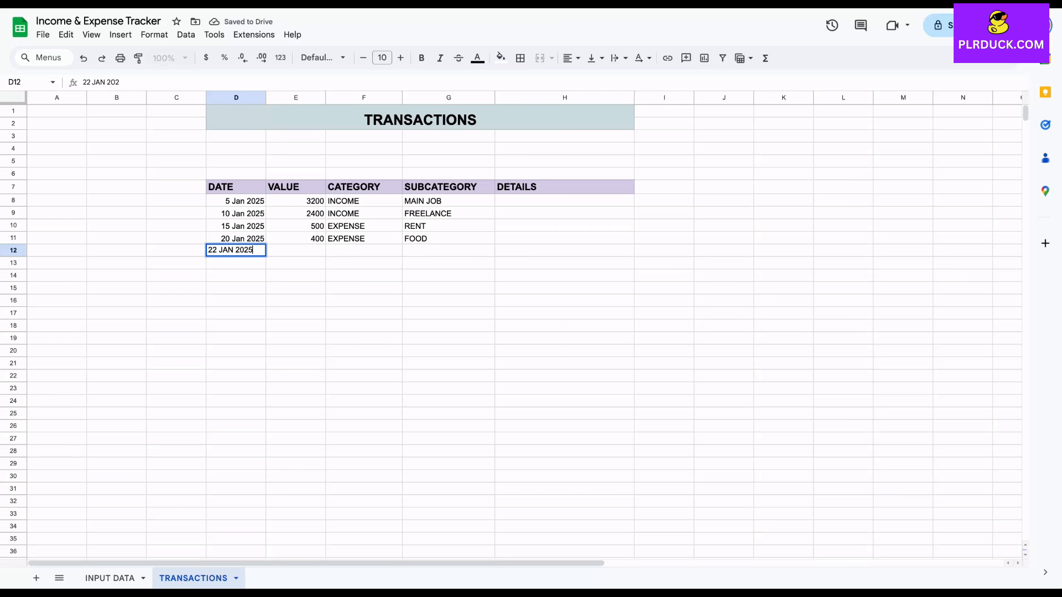
pyautogui.press('Tab')
pyautogui.write('200')
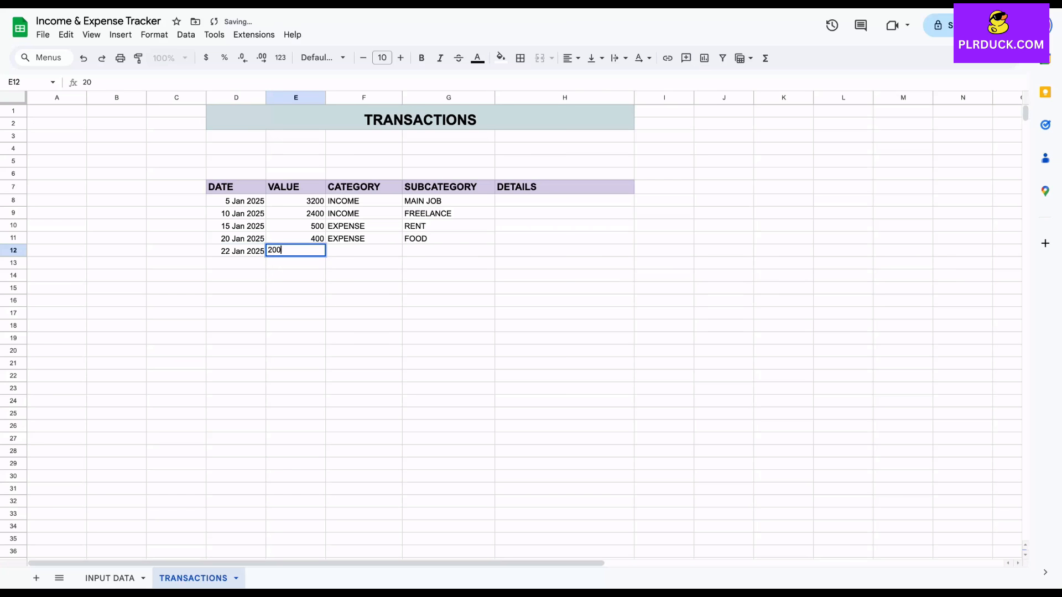
pyautogui.press('Tab')
pyautogui.write('INCOME')
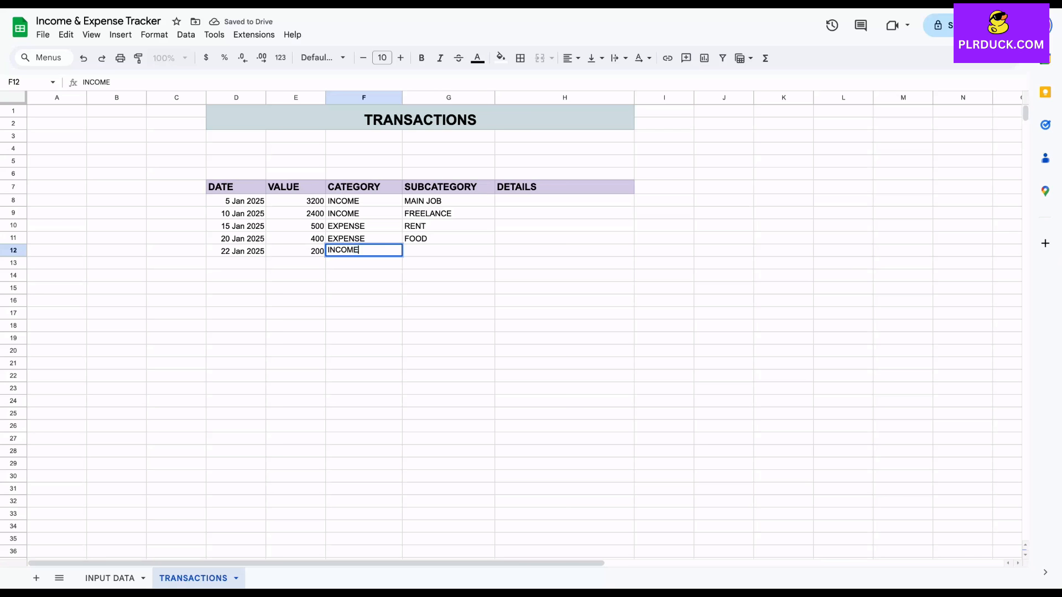
pyautogui.press('Tab')
pyautogui.write('CAPITAL GAINS')
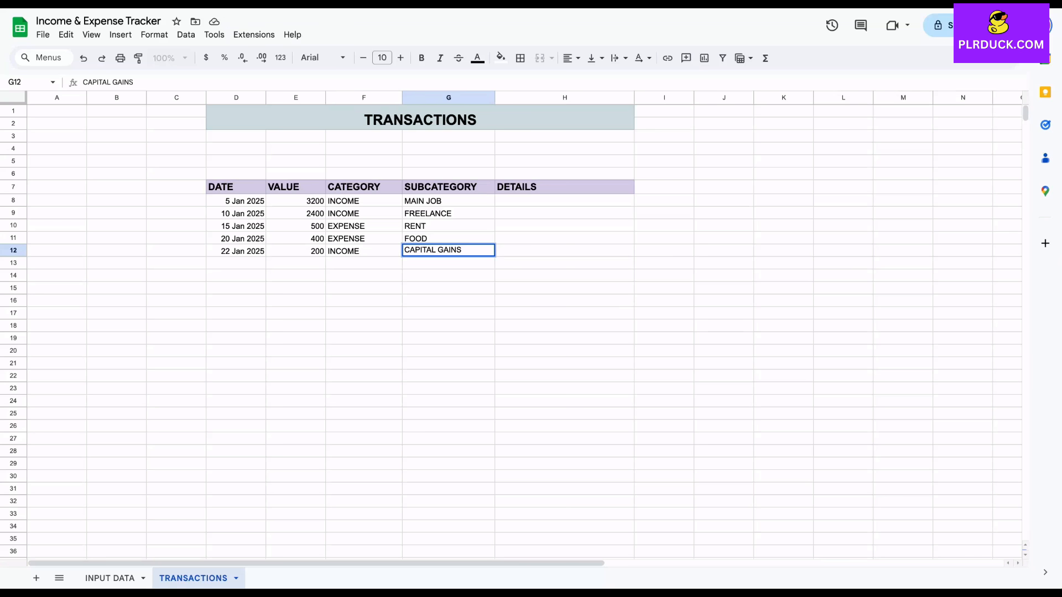
pyautogui.click(295, 300)
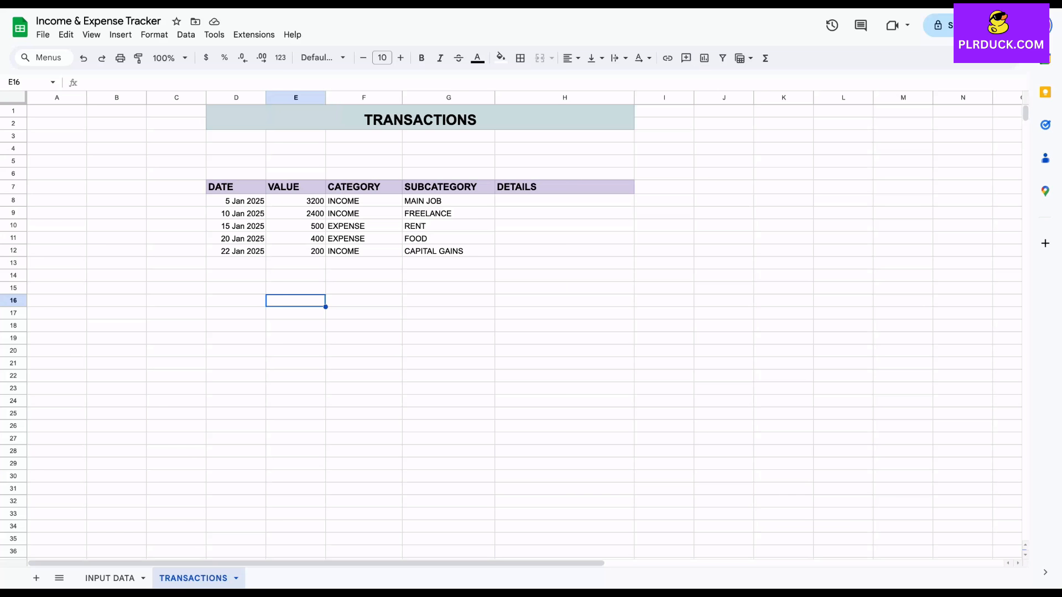
pyautogui.click(564, 200)
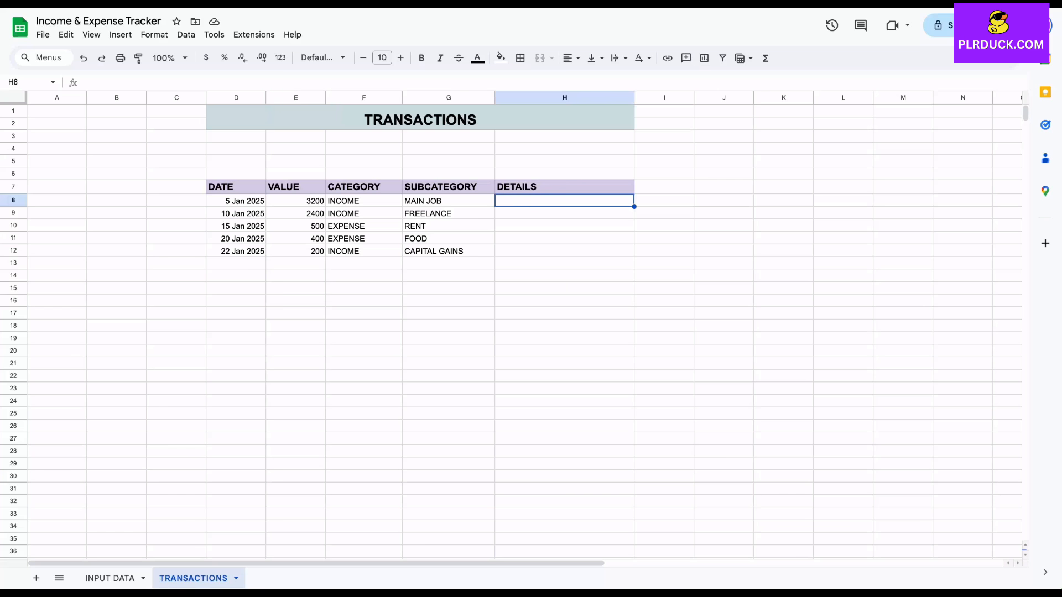
pyautogui.click(564, 251)
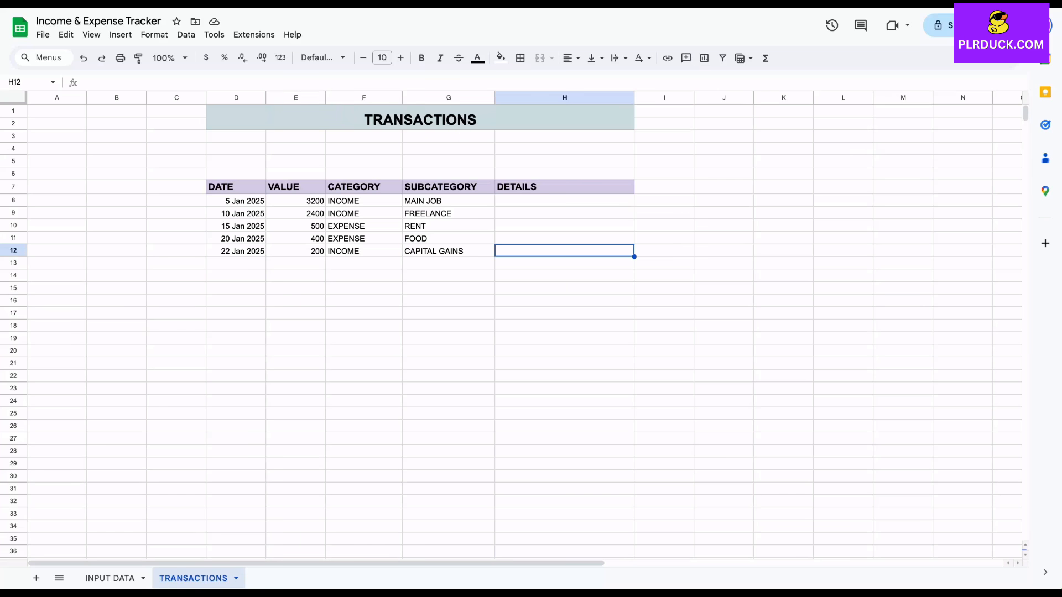
pyautogui.click(564, 201)
pyautogui.click(564, 239)
pyautogui.click(564, 263)
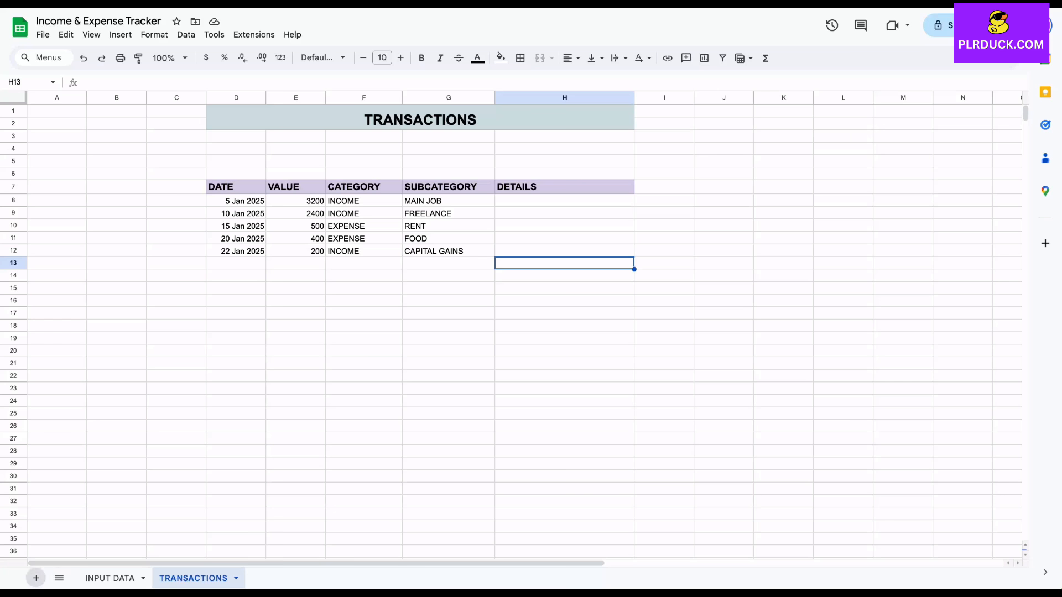
# Add a new sheet after TRANSACTIONS and name it OVERVIEW
pyautogui.click(36, 578)
pyautogui.doubleClick(265, 579)
pyautogui.write('OVERVIEW')
pyautogui.press('Return')
# Merge cells D1:H2 on the OVERVIEW sheet and enter the title OVERVIEW
pyautogui.moveTo(236, 111); pyautogui.dragTo(474, 123)
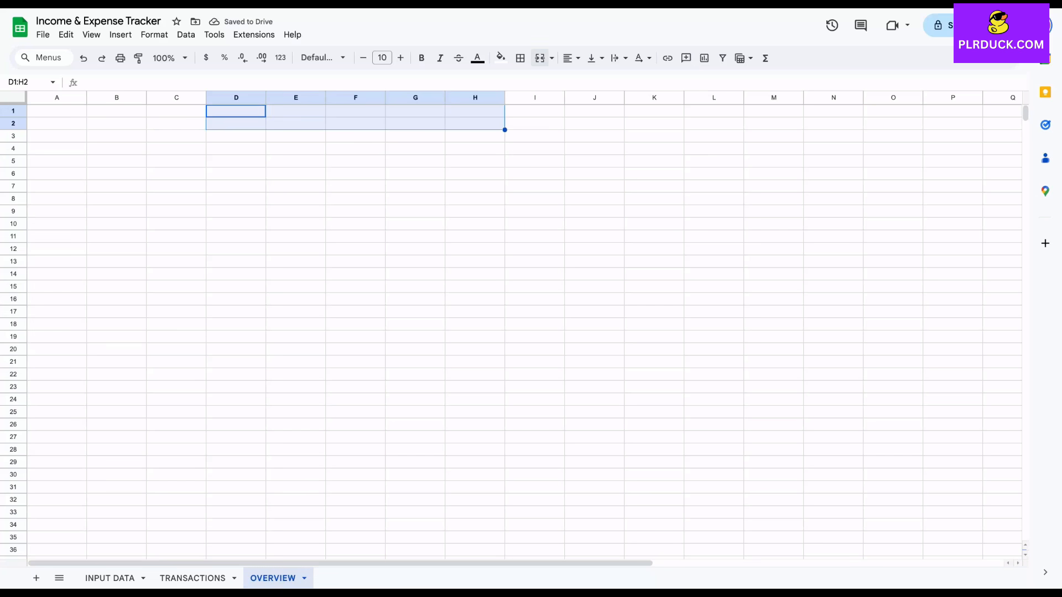
pyautogui.click(540, 58)
pyautogui.write('OVERVIEW')
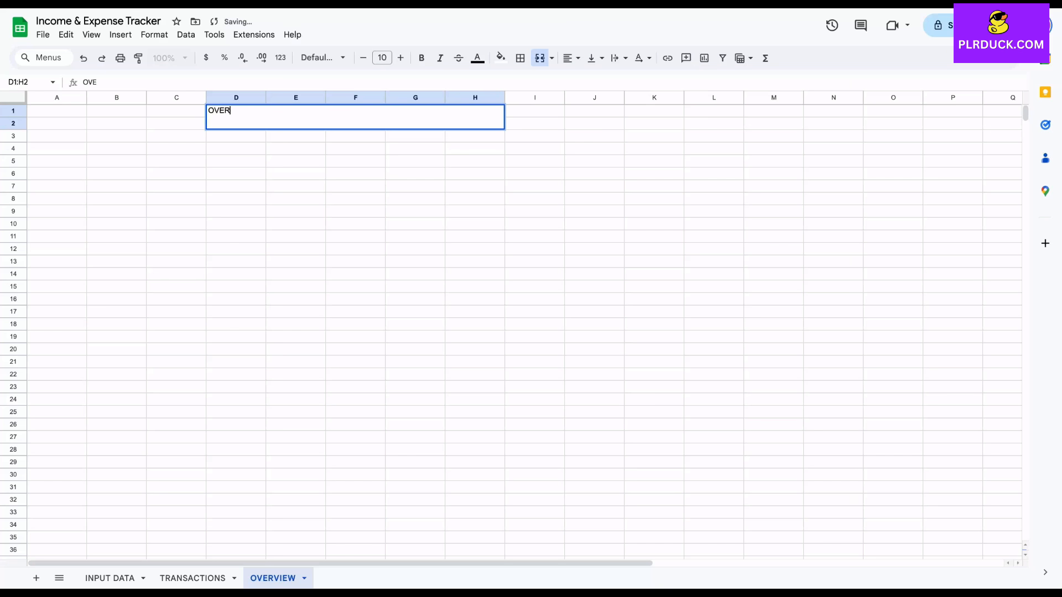
pyautogui.press('Return')
# Format the OVERVIEW title as bold, font size 18, centered, with a light magenta fill
pyautogui.click(400, 57)
pyautogui.click(401, 58)
pyautogui.click(401, 58)
pyautogui.click(400, 57)
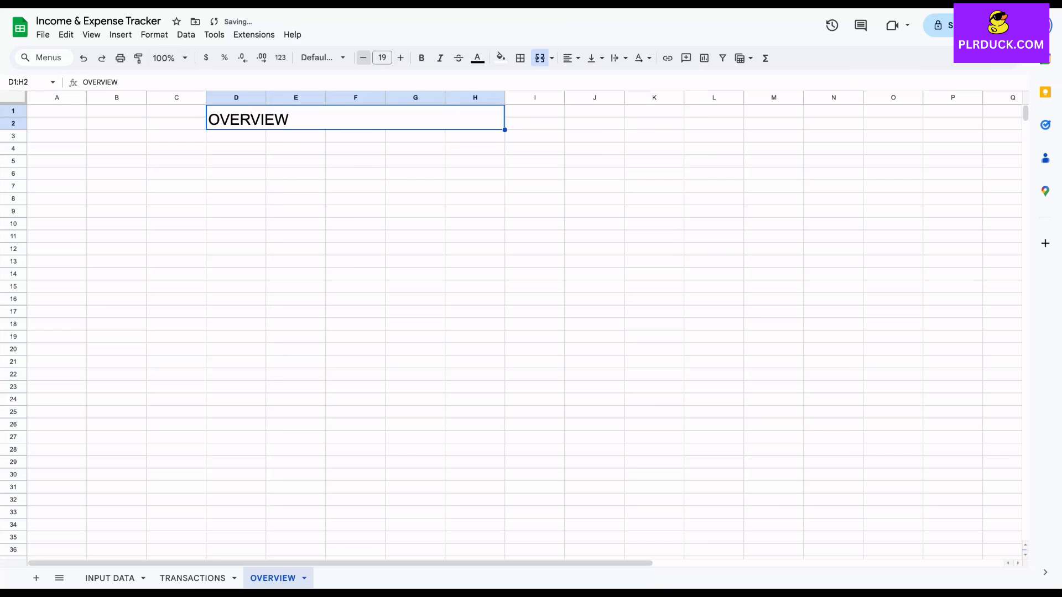
pyautogui.click(422, 57)
pyautogui.click(572, 58)
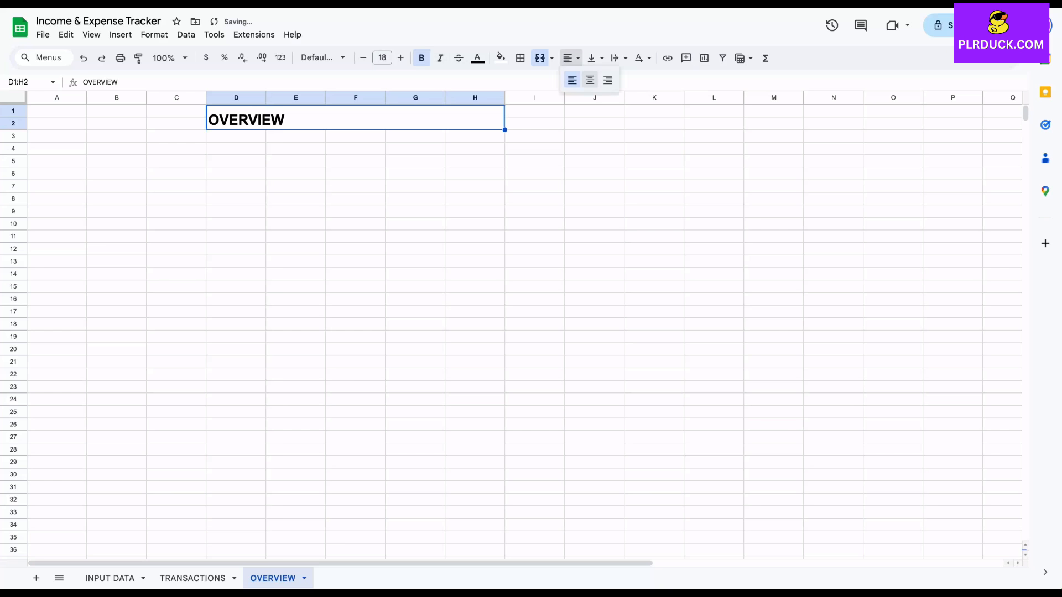
pyautogui.click(589, 80)
pyautogui.click(501, 57)
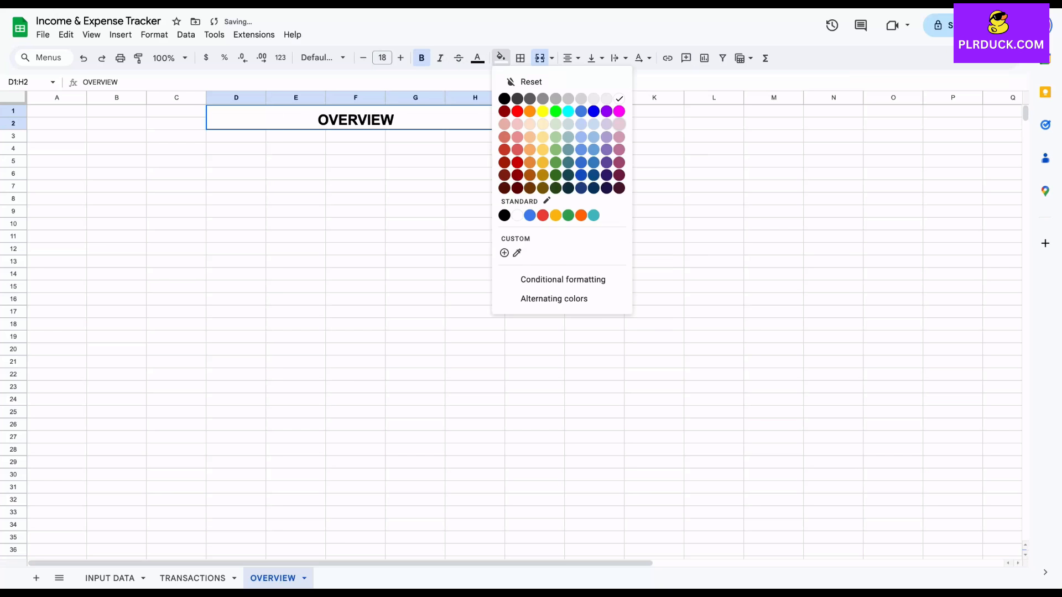
pyautogui.click(620, 124)
pyautogui.click(295, 199)
# Merge B6:D7, B8:C9 and D8:D9 into separate blocks, and copy the merged row 8–9 layout to rows 10–11
pyautogui.moveTo(116, 174); pyautogui.dragTo(236, 185)
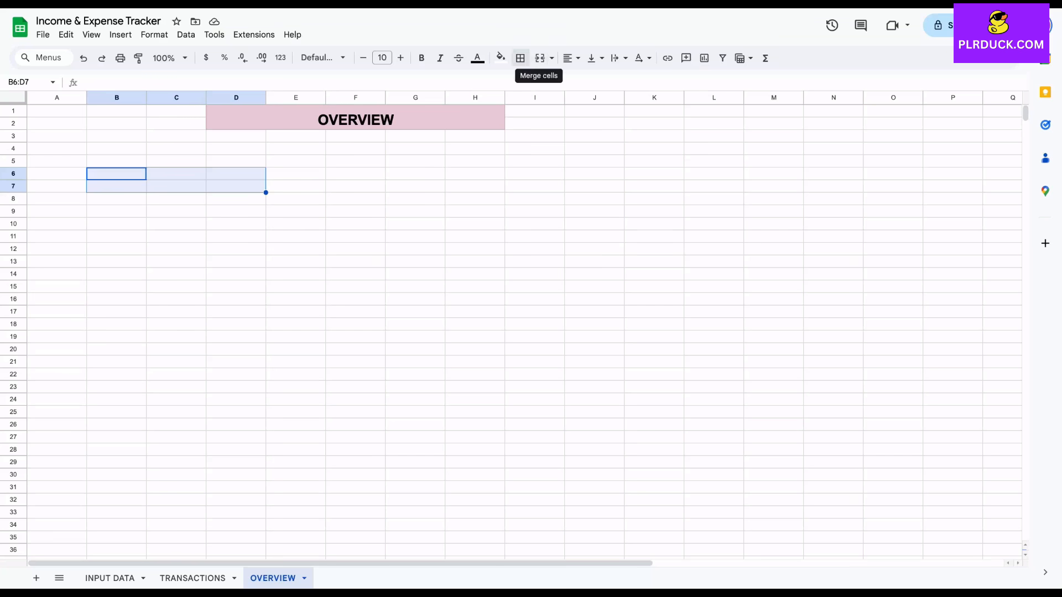
pyautogui.click(540, 57)
pyautogui.moveTo(116, 198); pyautogui.dragTo(176, 211)
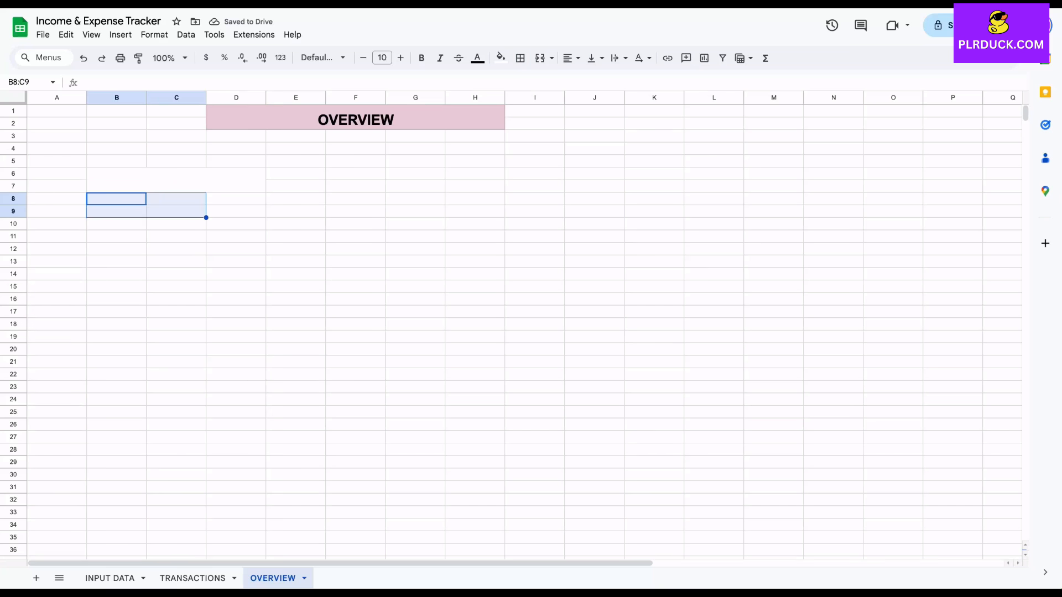
pyautogui.click(540, 57)
pyautogui.moveTo(236, 199); pyautogui.dragTo(236, 211)
pyautogui.click(540, 57)
pyautogui.moveTo(146, 204); pyautogui.dragTo(236, 204)
pyautogui.hotkey('ctrl', 'c')
pyautogui.click(116, 224)
pyautogui.hotkey('ctrl', 'v')
# Label the merged blocks DATE, START DATE and END DATE, and widen column D
pyautogui.click(176, 180)
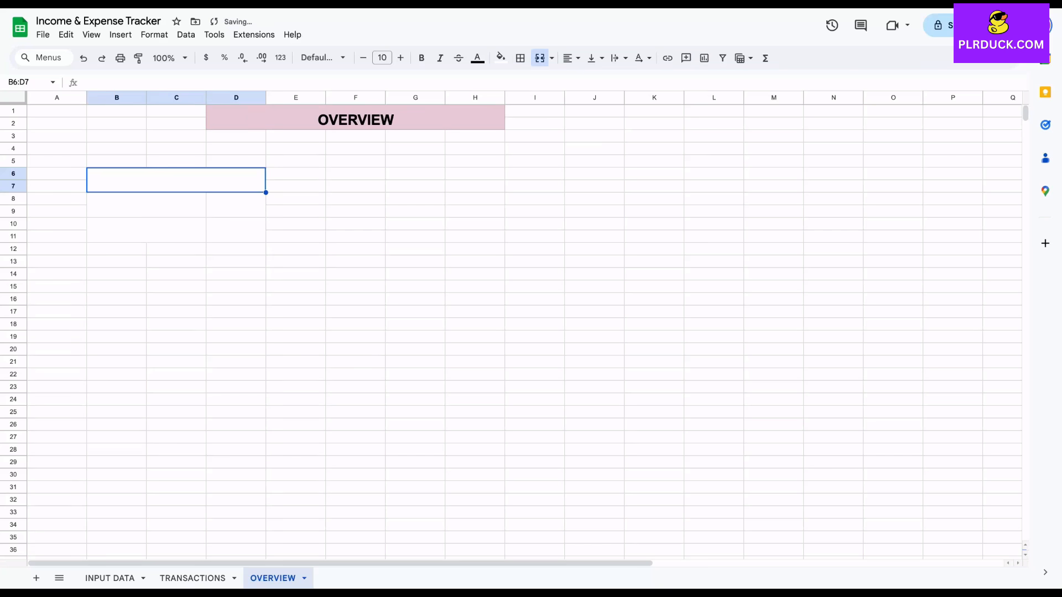
pyautogui.write('DATE')
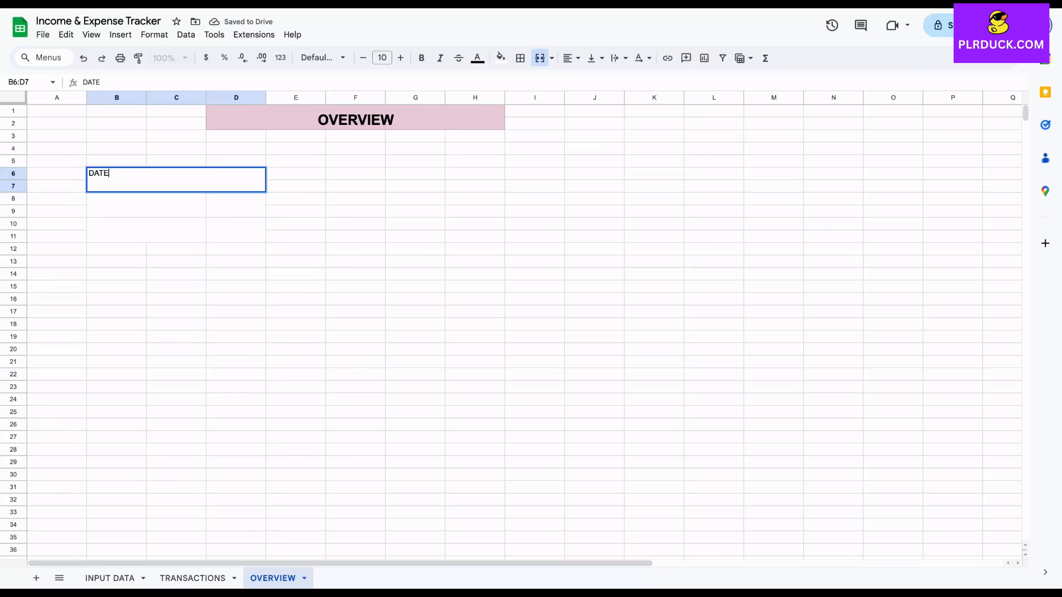
pyautogui.press('Return')
pyautogui.write('STAR')
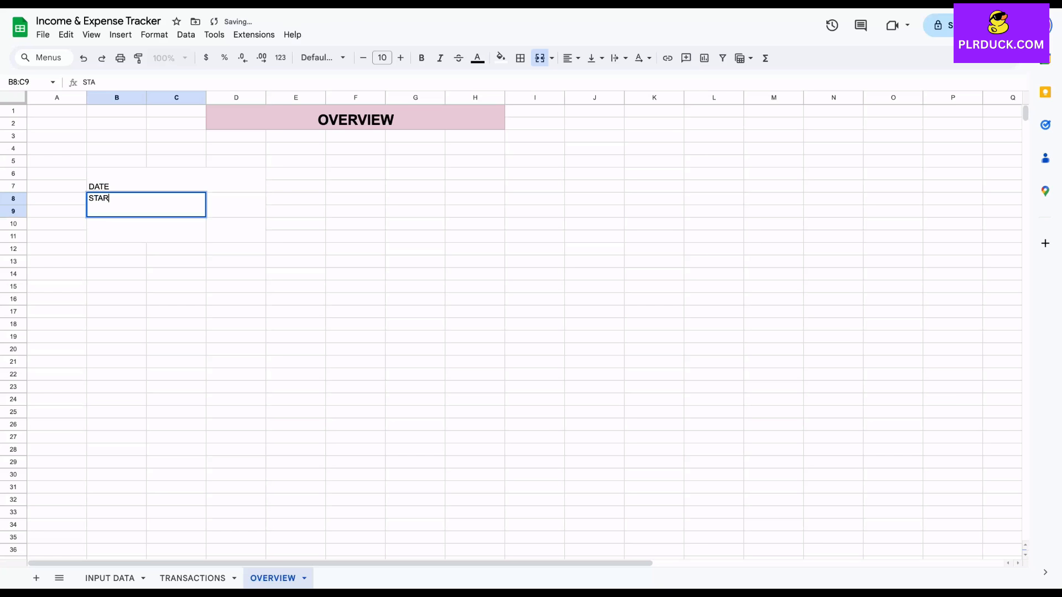
pyautogui.write('T DATE')
pyautogui.press('Return')
pyautogui.write('END DATE')
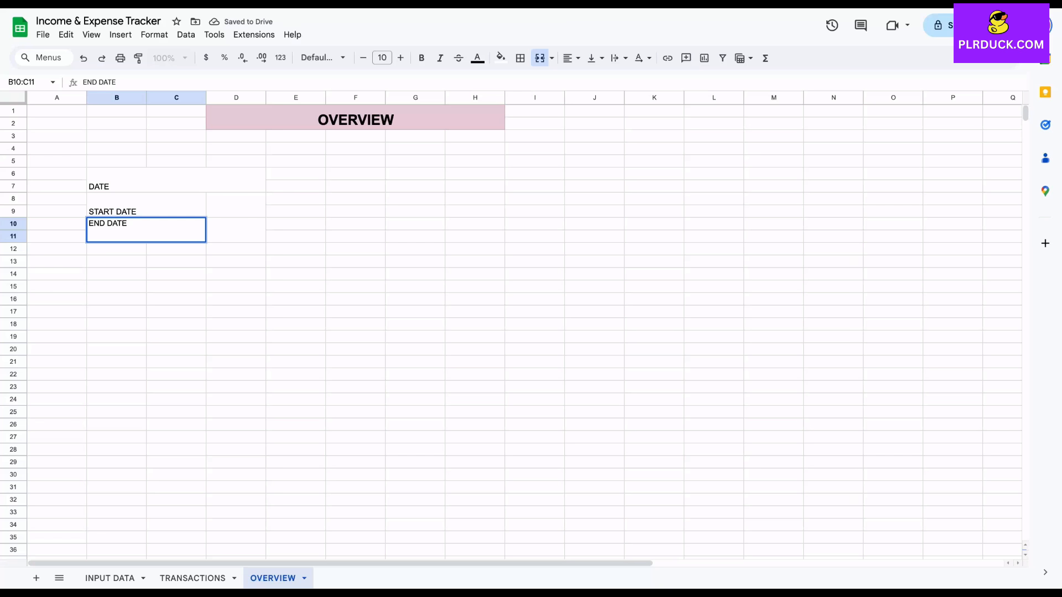
pyautogui.click(235, 274)
pyautogui.moveTo(266, 98); pyautogui.dragTo(293, 97)
# Apply dark gray borders to all cells of the date block B6:D11
pyautogui.click(177, 180)
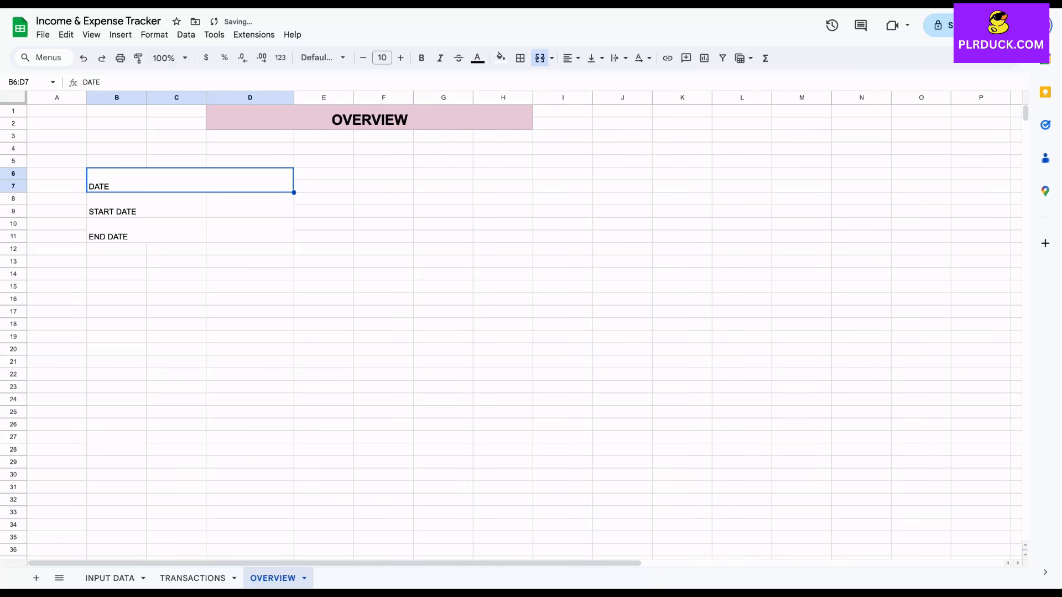
pyautogui.hotkey('shift', 'Down')
pyautogui.hotkey('shift', 'Down')
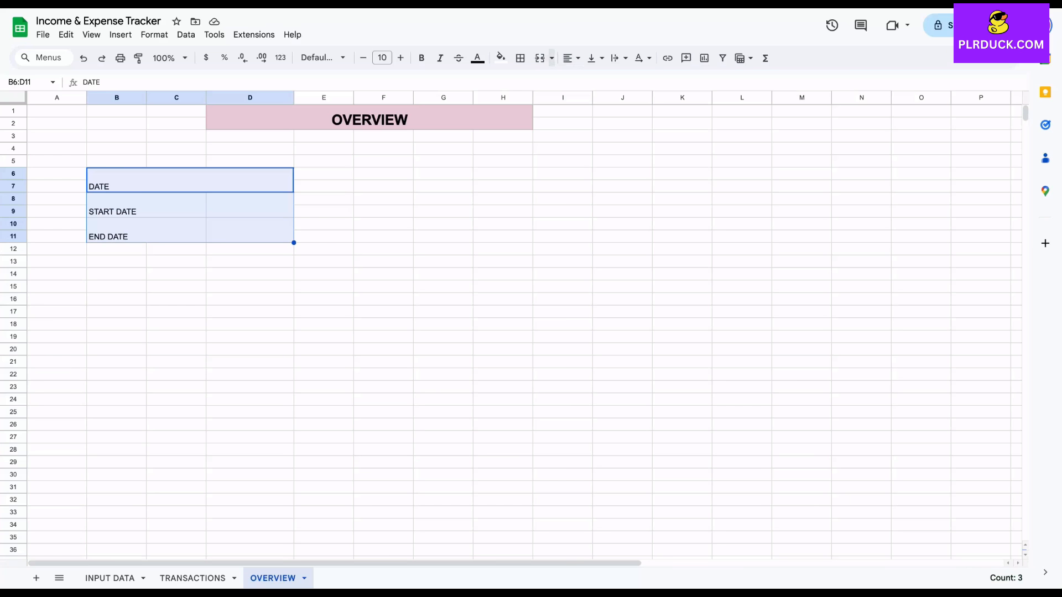
pyautogui.click(520, 57)
pyautogui.click(631, 85)
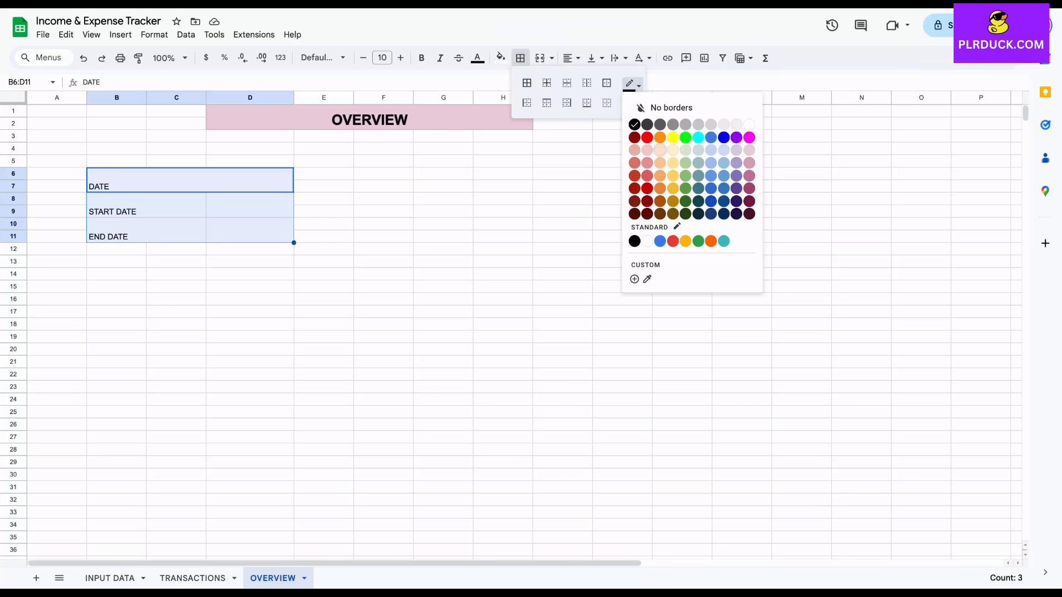
pyautogui.click(672, 124)
pyautogui.click(527, 83)
pyautogui.click(250, 249)
# Format the date block B6:D11 as bold, font size 14, centered horizontally and vertically
pyautogui.moveTo(177, 180); pyautogui.dragTo(183, 230)
pyautogui.click(401, 57)
pyautogui.click(401, 58)
pyautogui.click(401, 58)
pyautogui.click(400, 58)
pyautogui.click(571, 58)
pyautogui.click(590, 83)
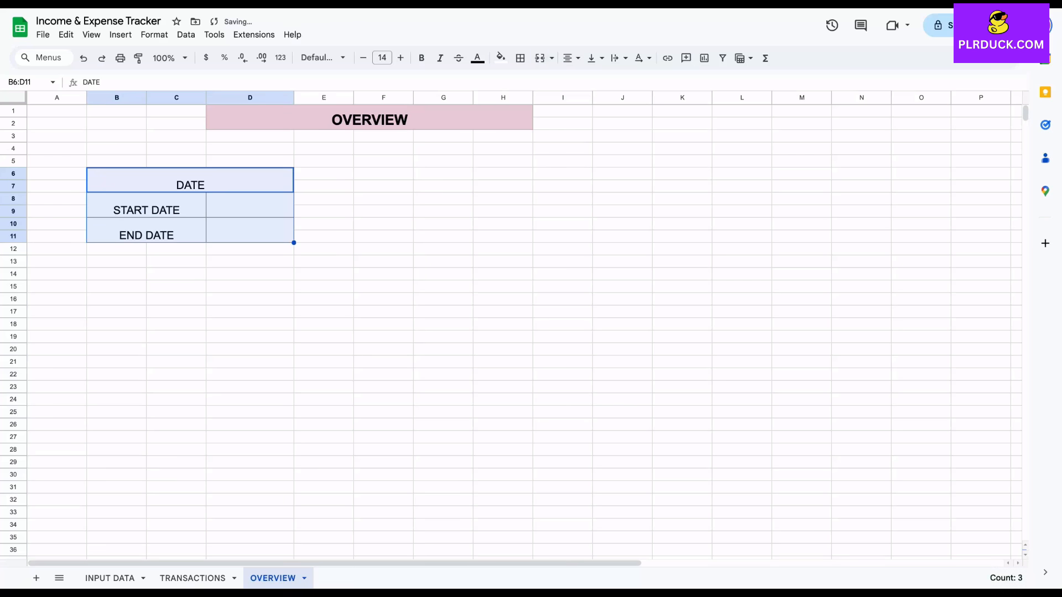
pyautogui.click(422, 57)
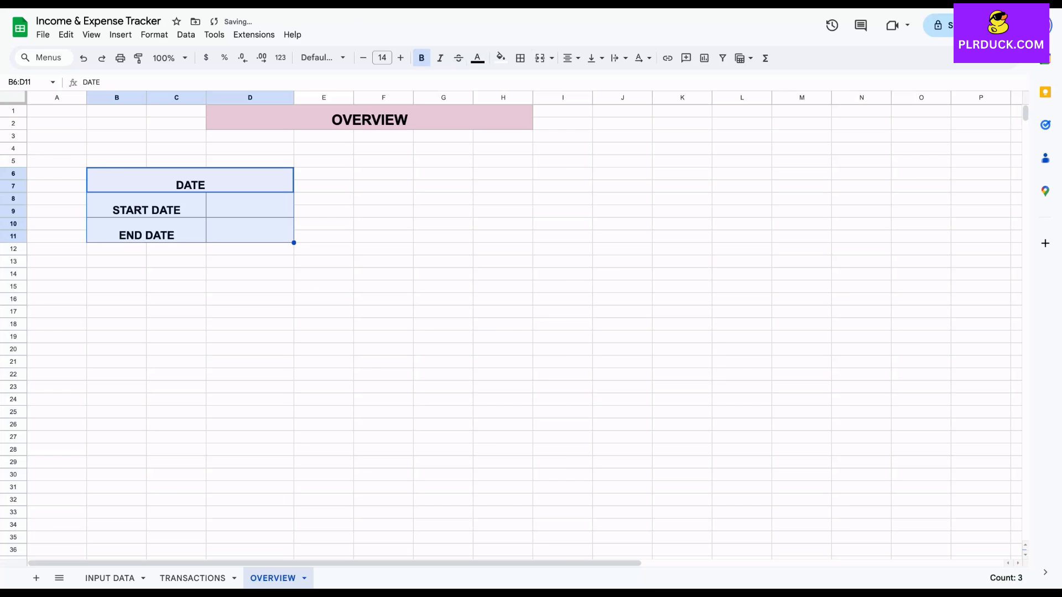
pyautogui.click(595, 57)
pyautogui.click(614, 82)
# Fill the DATE header with light red and the START DATE and END DATE labels with light green
pyautogui.click(190, 180)
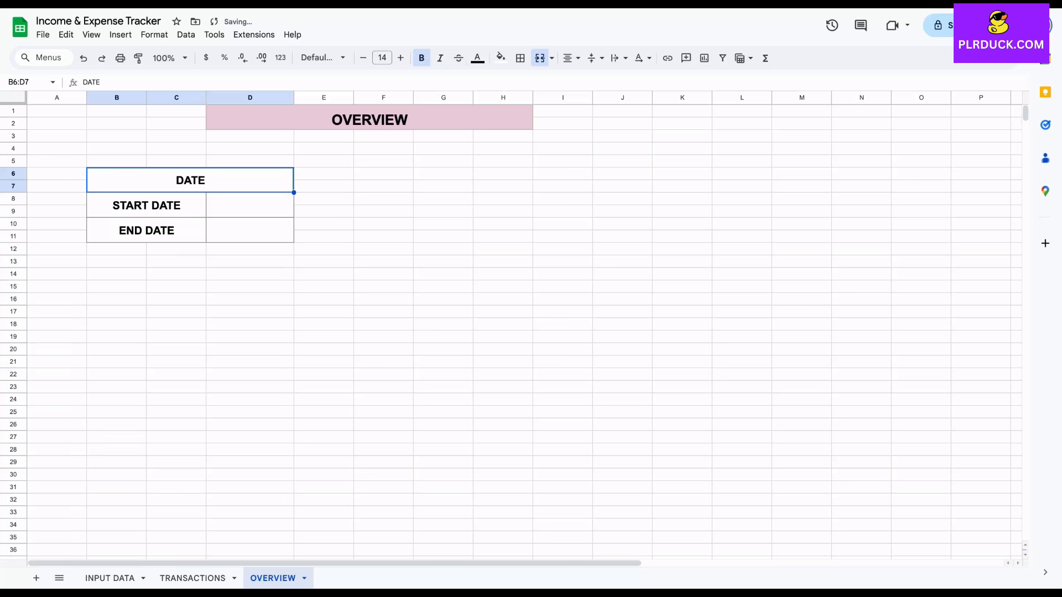
pyautogui.click(500, 57)
pyautogui.click(521, 131)
pyautogui.moveTo(116, 199); pyautogui.dragTo(177, 236)
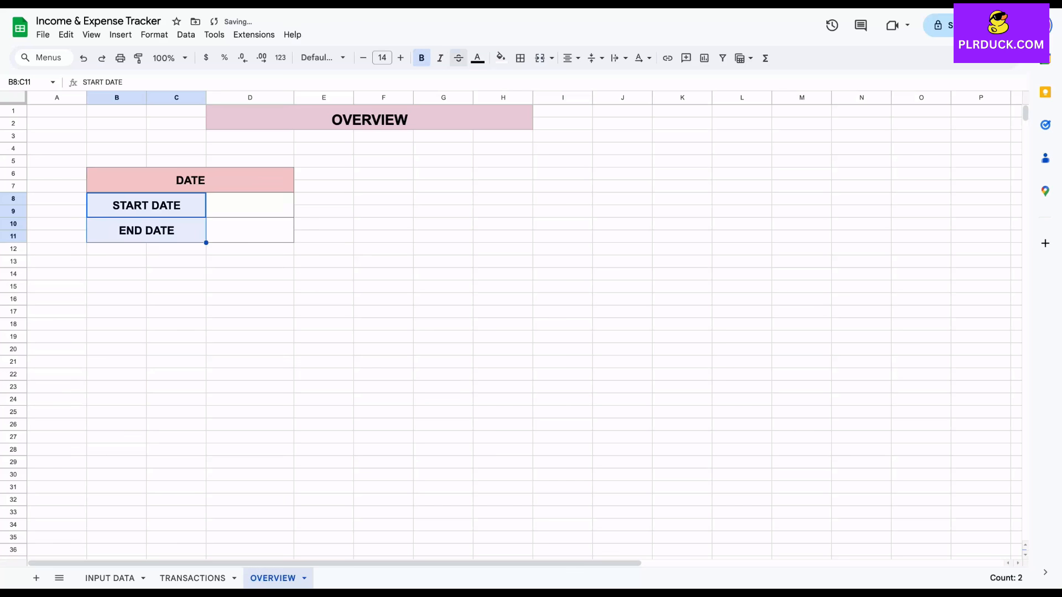
pyautogui.click(500, 57)
pyautogui.click(556, 125)
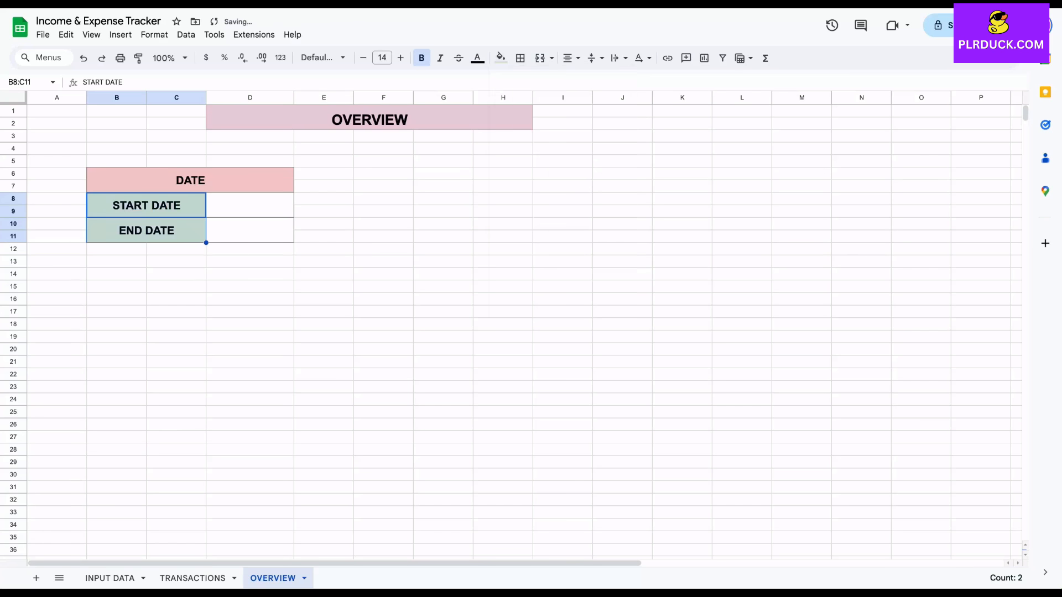
# Enter 1 Jan 2025 as the start date and 31 Dec 2025 as the end date
pyautogui.click(248, 202)
pyautogui.write('1')
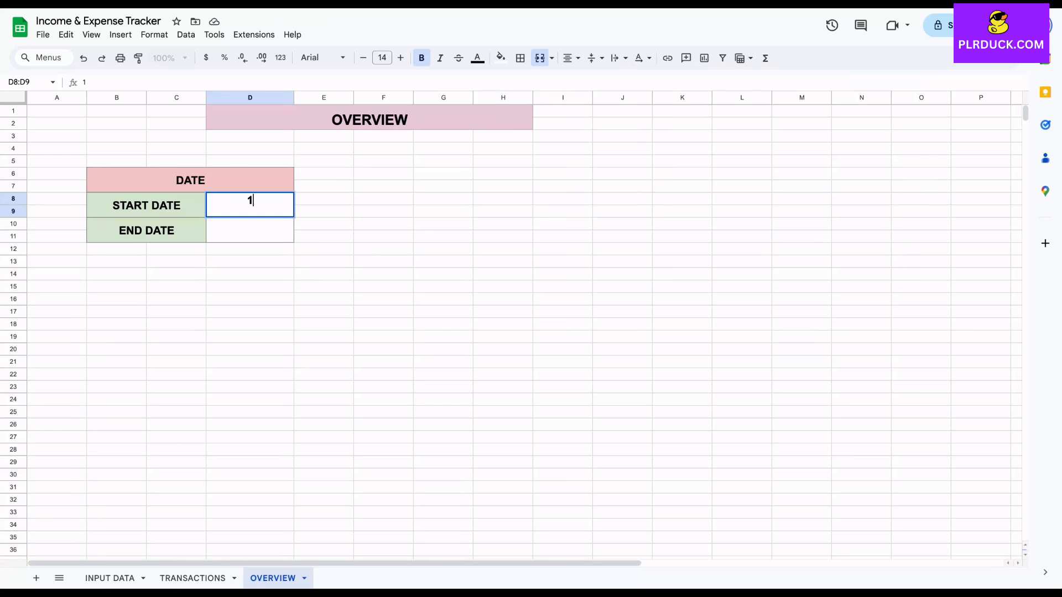
pyautogui.write(' JAN 2025')
pyautogui.press('Return')
pyautogui.write('31 DEC ')
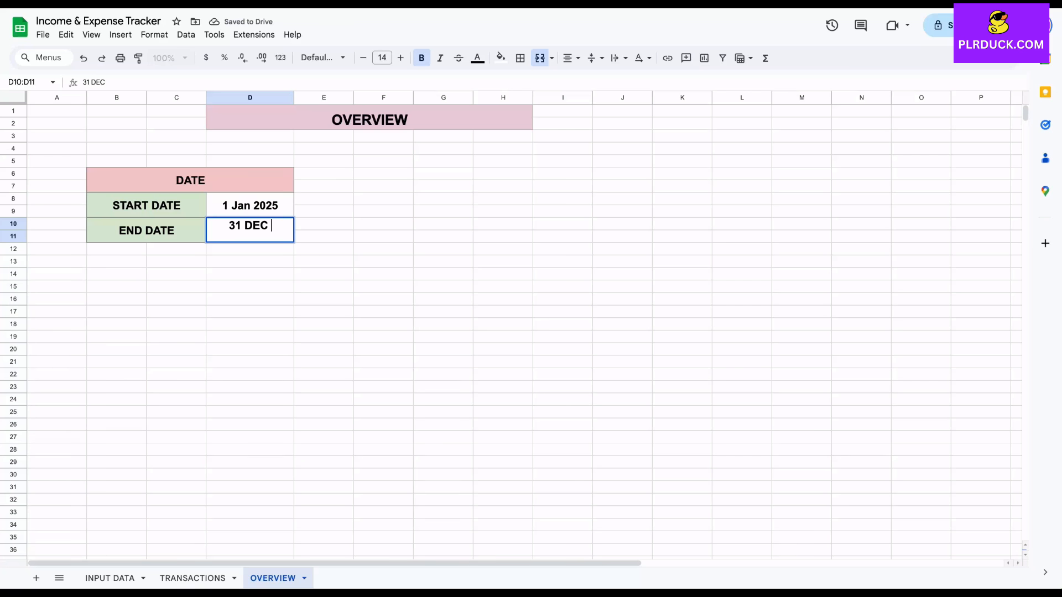
pyautogui.write('2025')
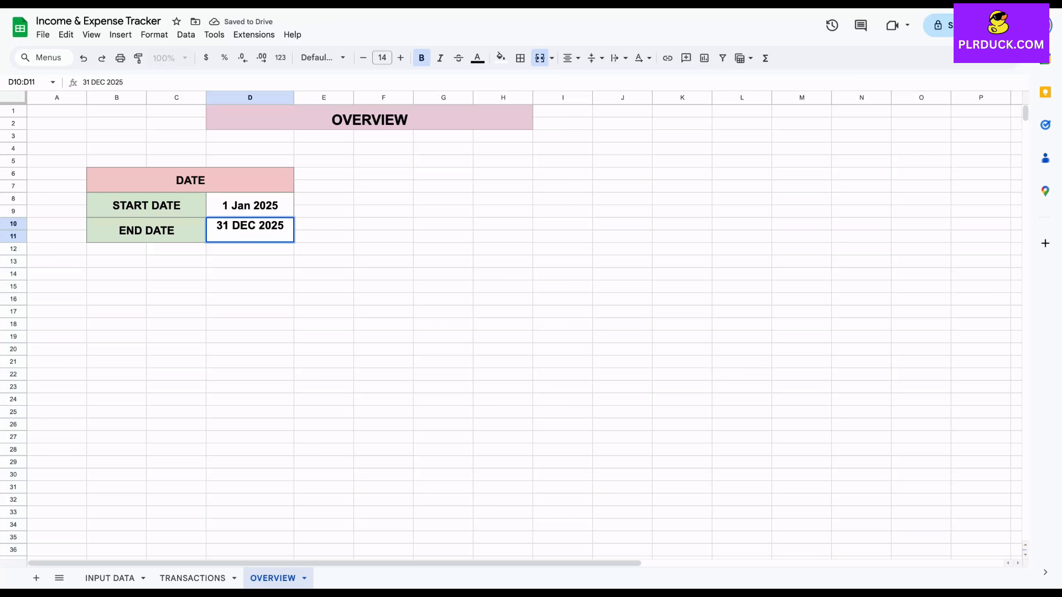
pyautogui.click(250, 286)
# Merge cells C20:F21 below the date block and enter the heading INCOME
pyautogui.scroll(-2, 511, 332)
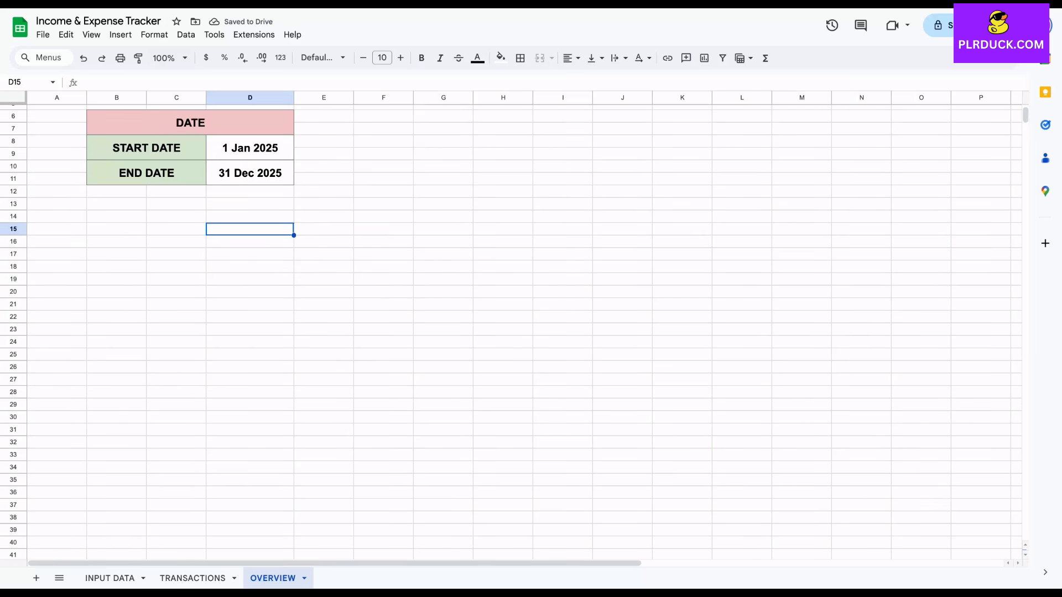
pyautogui.scroll(2, 511, 332)
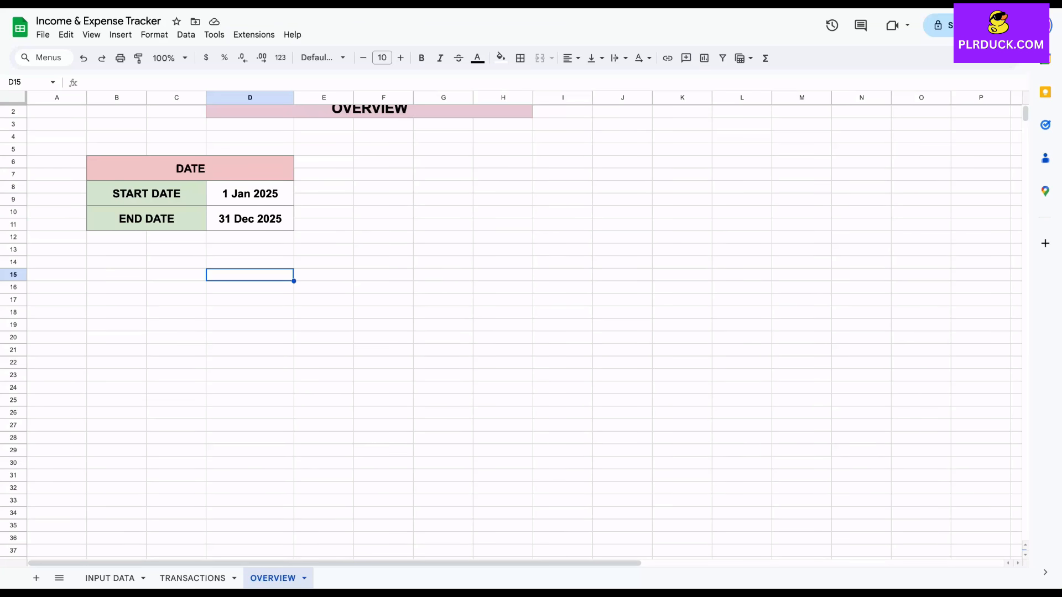
pyautogui.moveTo(176, 338); pyautogui.dragTo(383, 350)
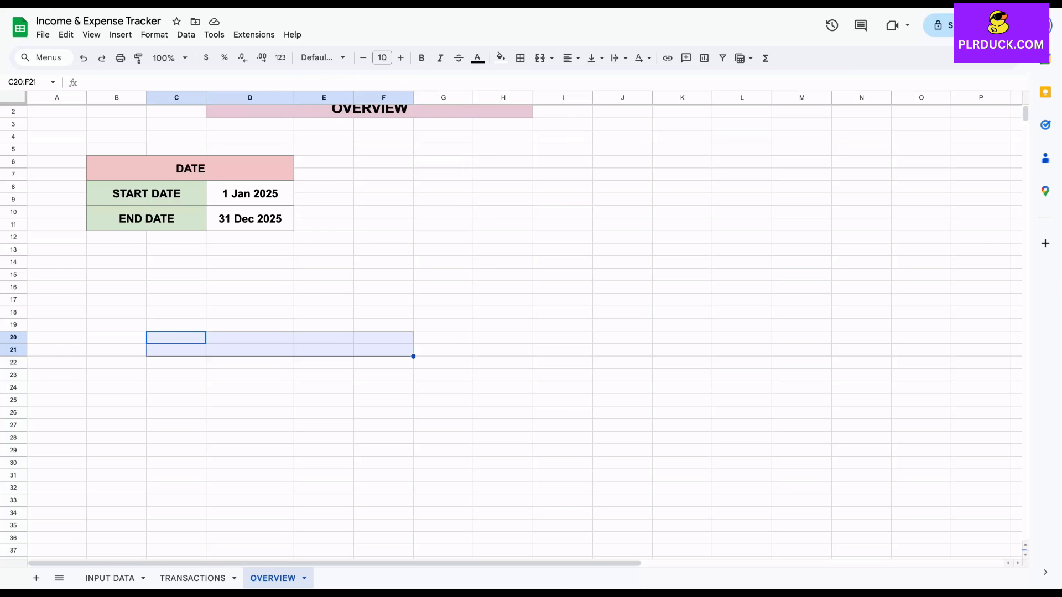
pyautogui.click(539, 58)
pyautogui.write('INCOME')
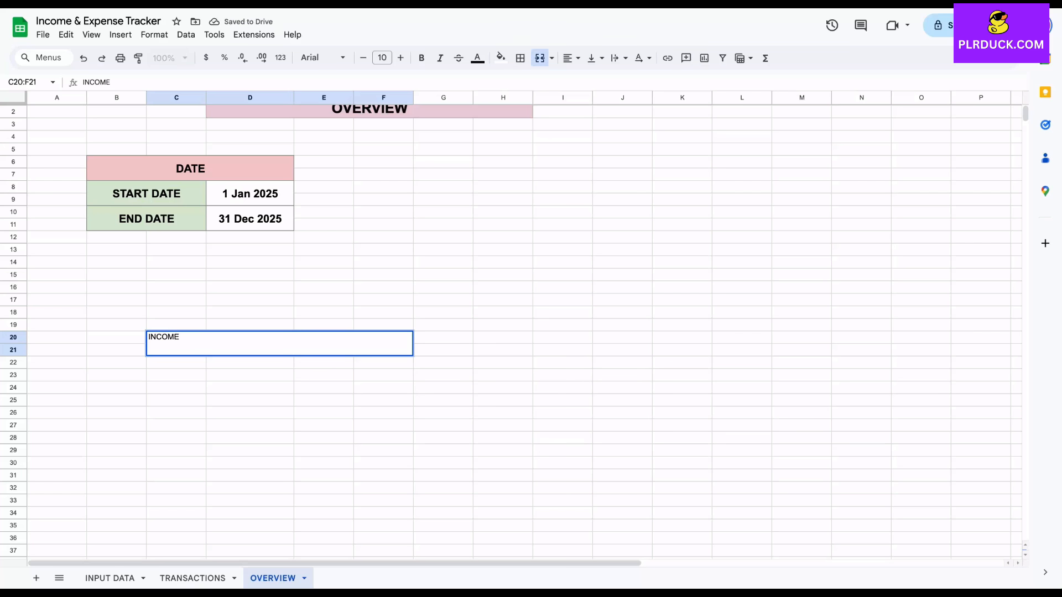
pyautogui.click(250, 387)
# Merge C22:D35 and E22:F35 horizontally, row by row, below the INCOME heading
pyautogui.moveTo(179, 363); pyautogui.dragTo(250, 525)
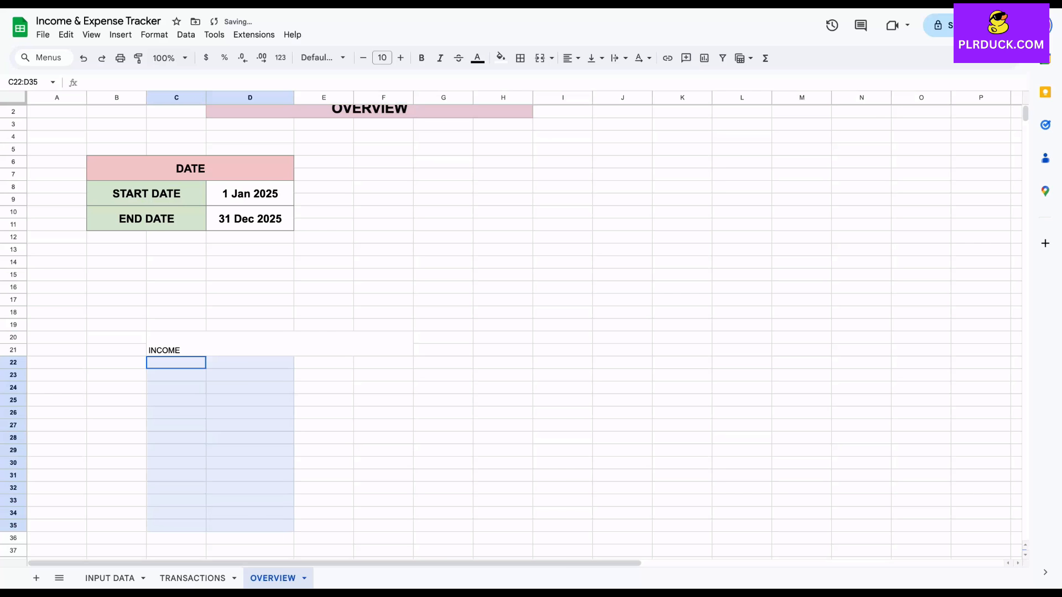
pyautogui.click(551, 58)
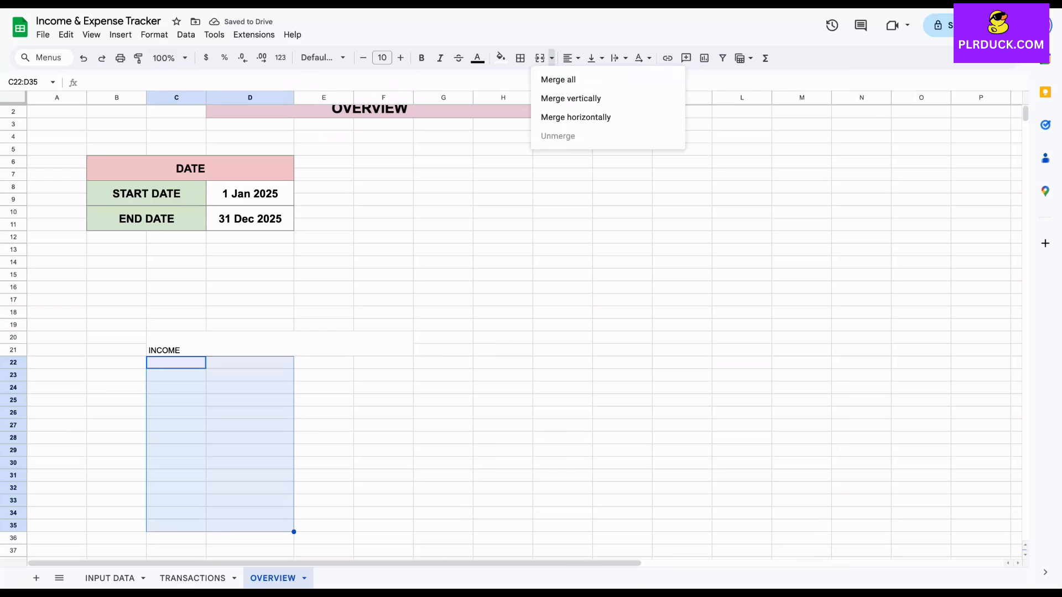
pyautogui.click(576, 117)
pyautogui.click(323, 363)
pyautogui.moveTo(324, 362); pyautogui.dragTo(383, 526)
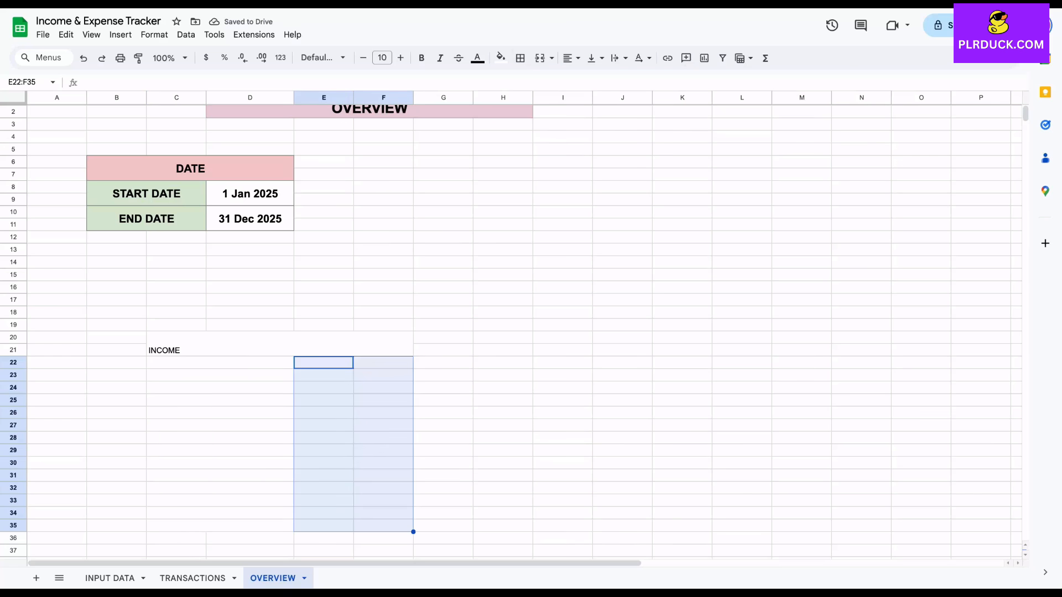
pyautogui.click(552, 58)
pyautogui.click(576, 117)
# Apply all borders to the income table C20:F35 and center its contents horizontally
pyautogui.moveTo(221, 345); pyautogui.dragTo(384, 525)
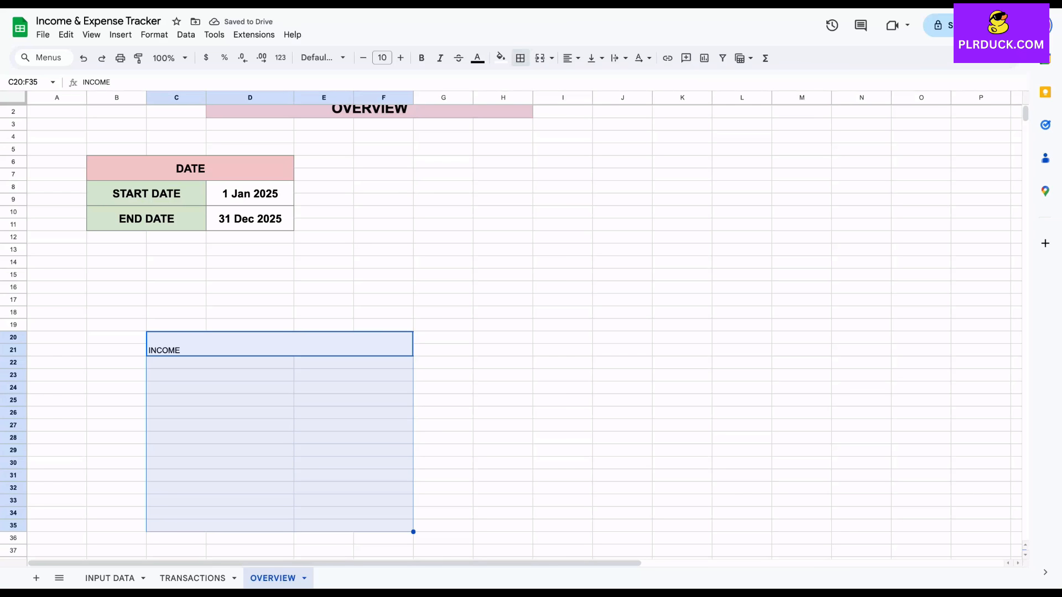
pyautogui.click(520, 57)
pyautogui.click(526, 83)
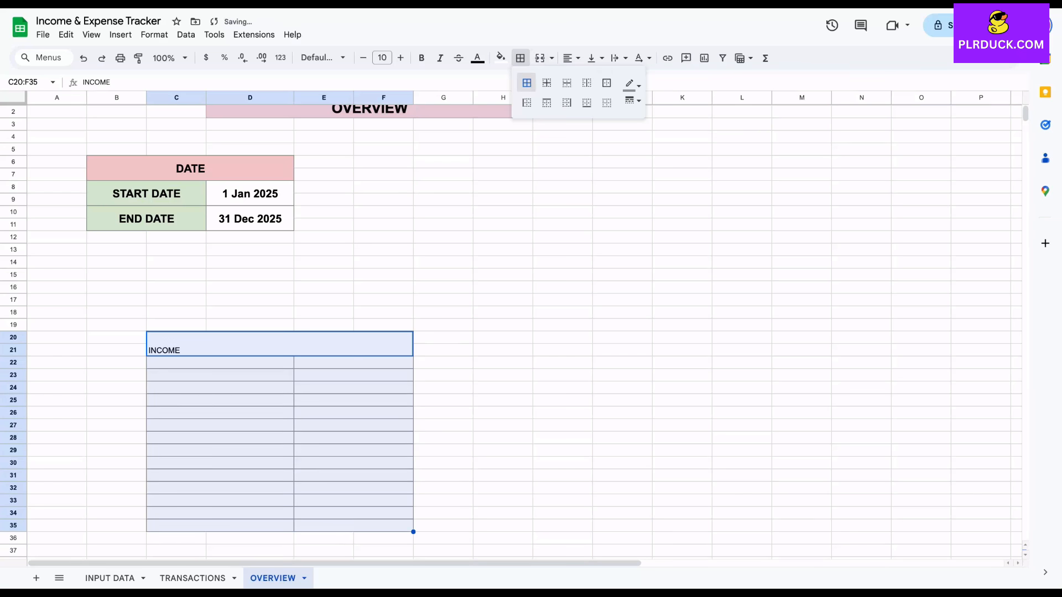
pyautogui.click(590, 80)
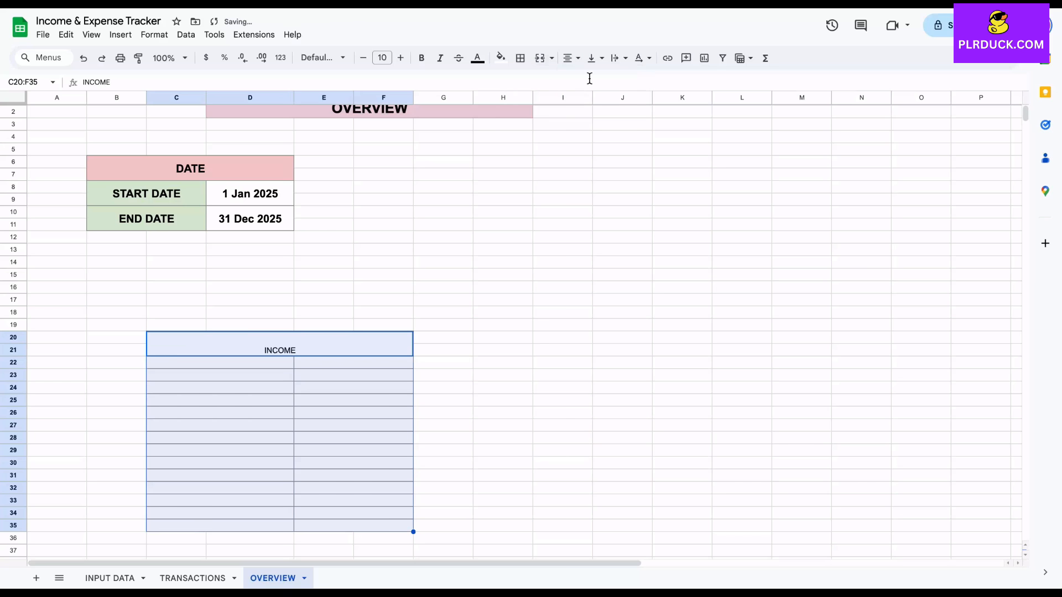
# Format the INCOME heading as bold, font size 12, vertically centered, with a light blue fill
pyautogui.click(279, 344)
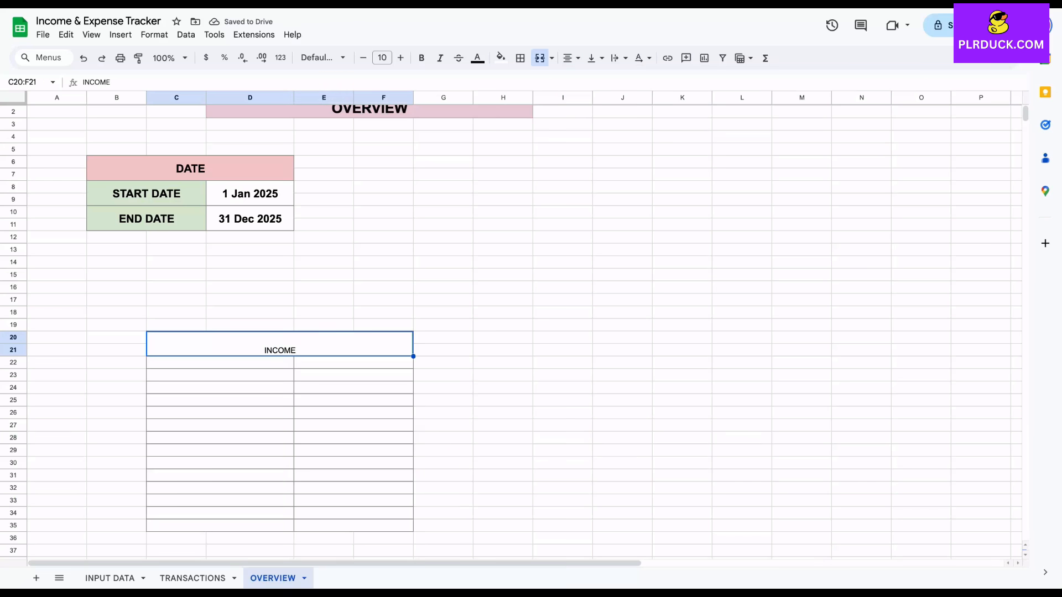
pyautogui.click(421, 57)
pyautogui.click(400, 57)
pyautogui.click(401, 58)
pyautogui.click(593, 58)
pyautogui.click(613, 79)
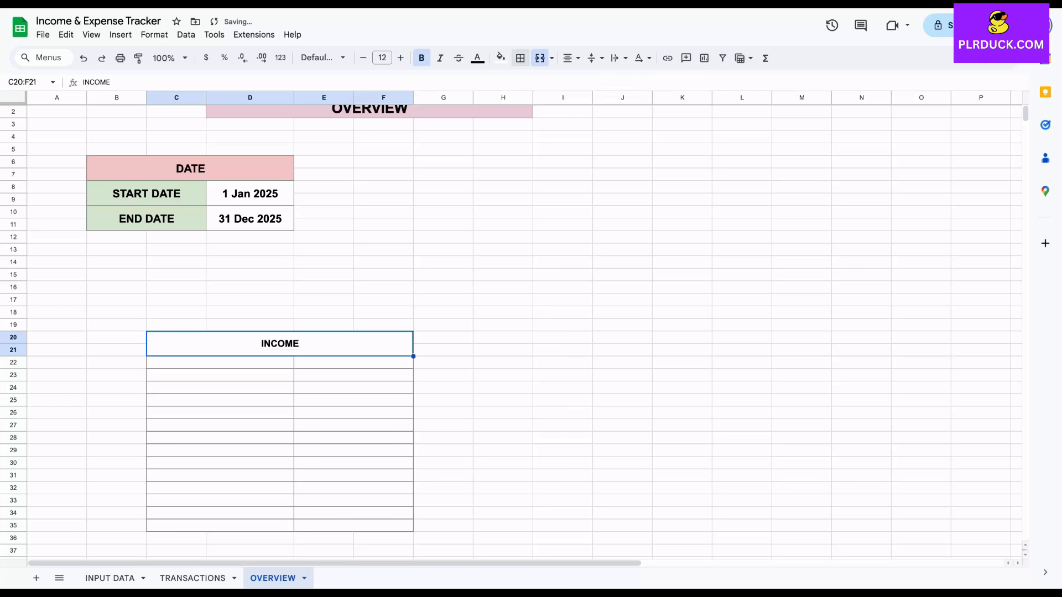
pyautogui.click(501, 58)
pyautogui.click(593, 125)
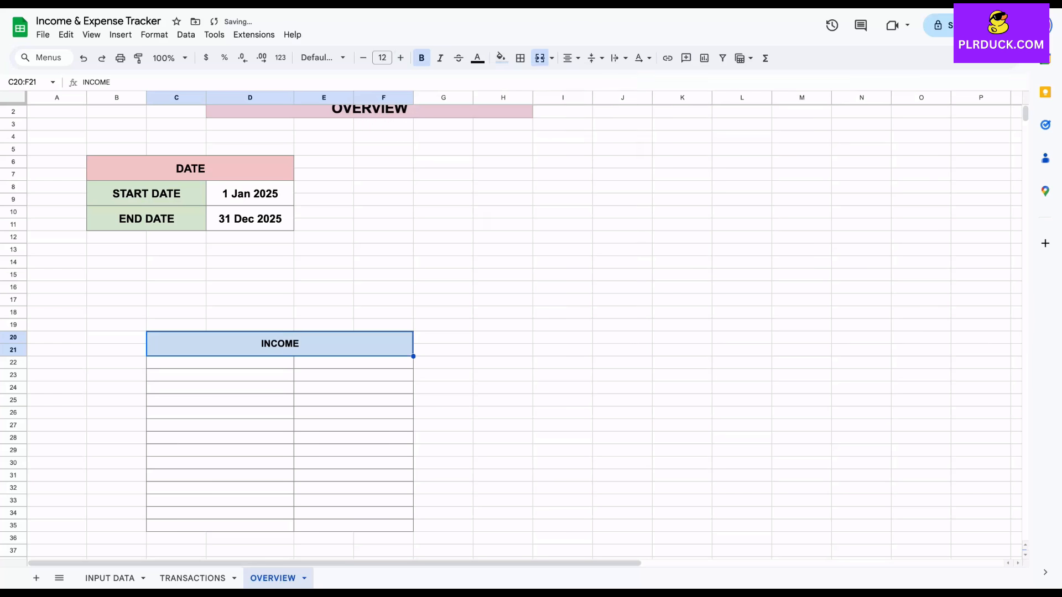
# Enter =IF('INPUT DATA'!E9="","",'INPUT DATA'!E9) in C22 and fill it down through row 35 to list the income subcategories
pyautogui.click(243, 412)
pyautogui.scroll(-1, 243, 387)
pyautogui.click(220, 304)
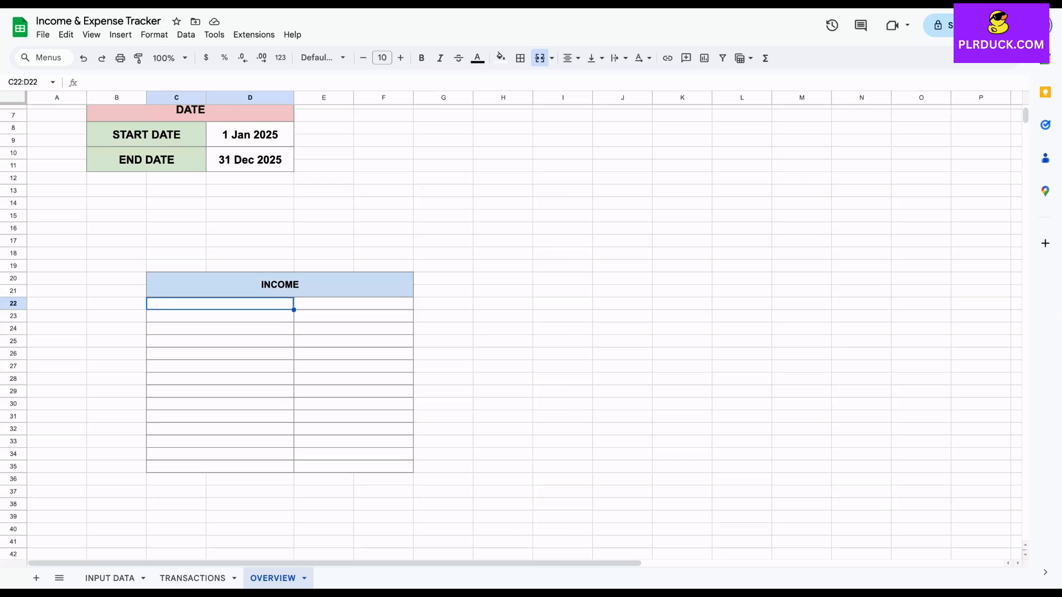
pyautogui.write('=IF')
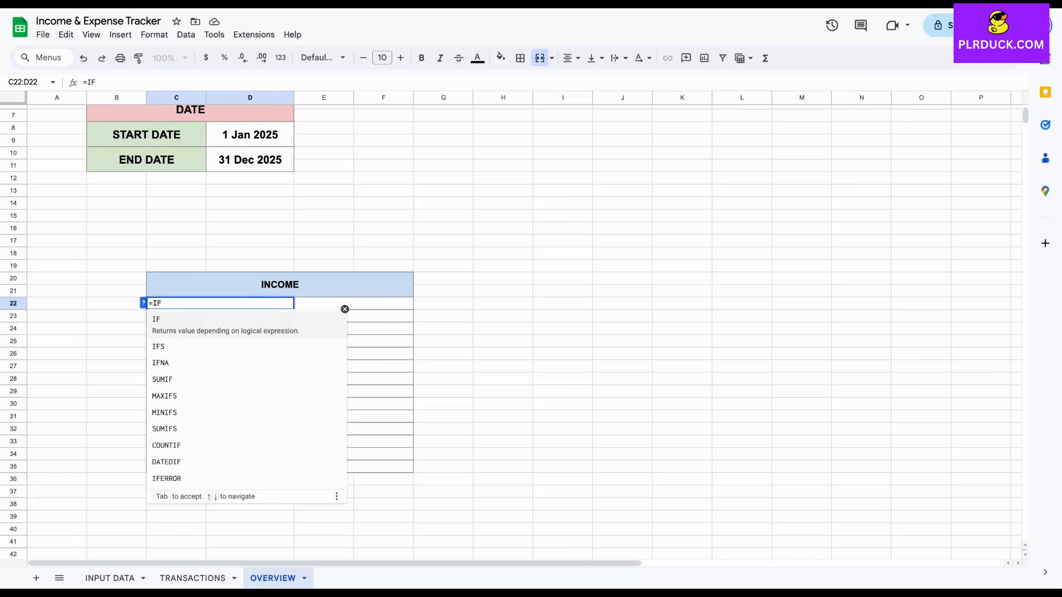
pyautogui.write('(')
pyautogui.click(109, 578)
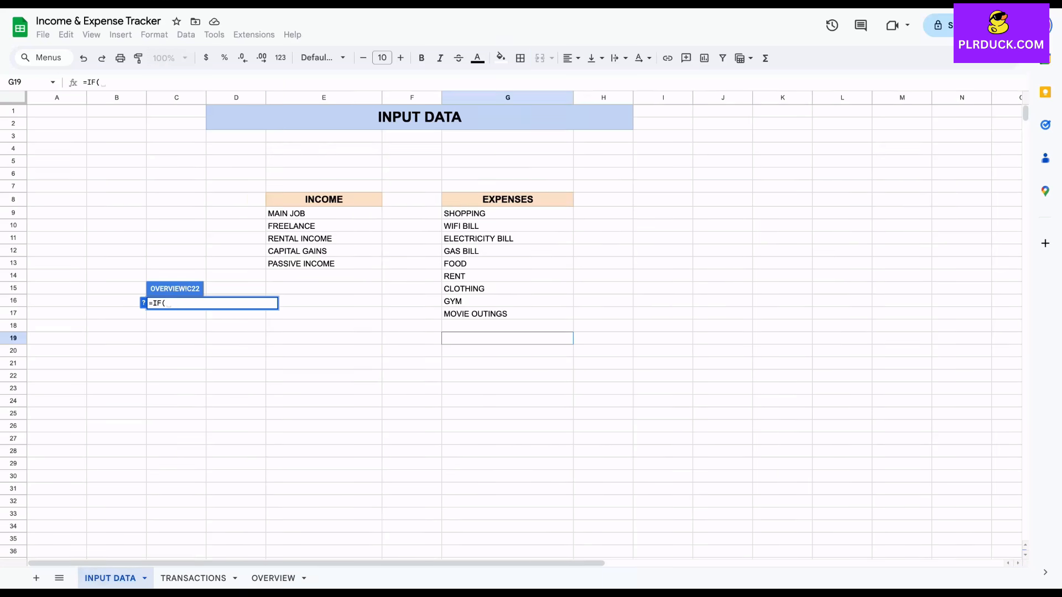
pyautogui.click(323, 213)
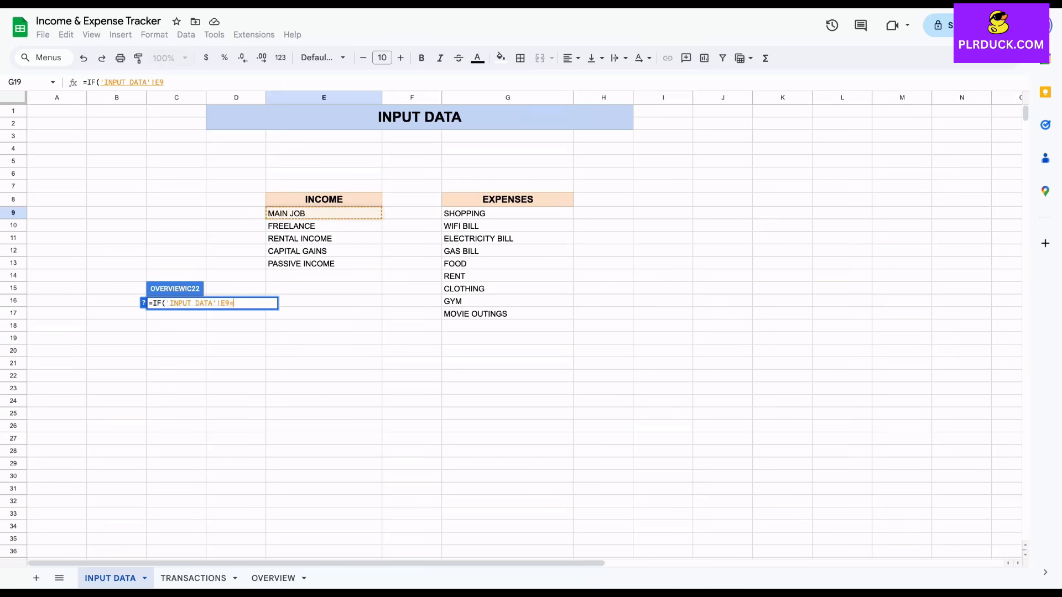
pyautogui.write('="",')
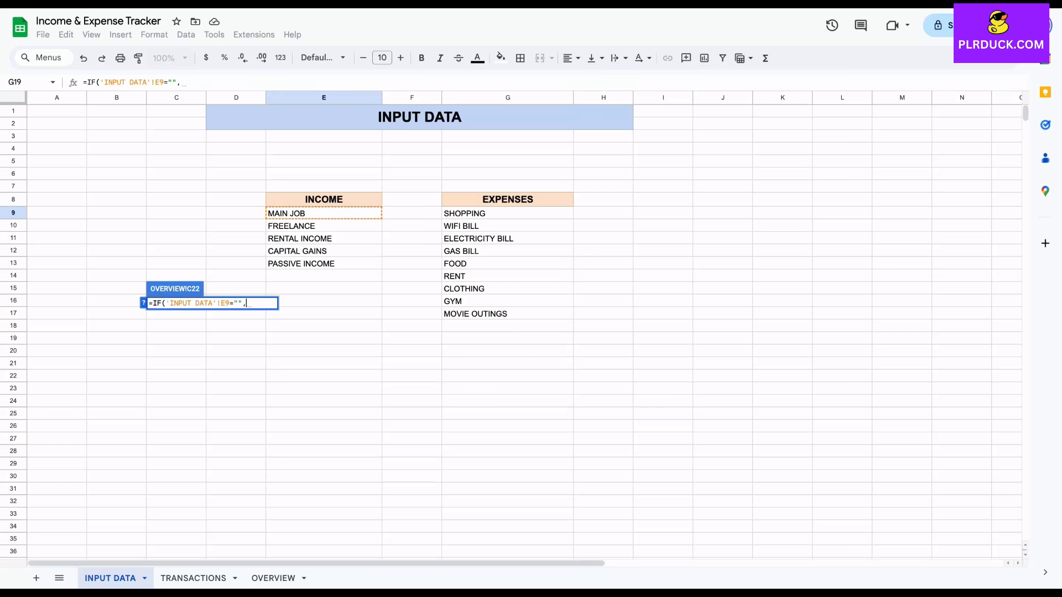
pyautogui.write('"",')
pyautogui.click(324, 213)
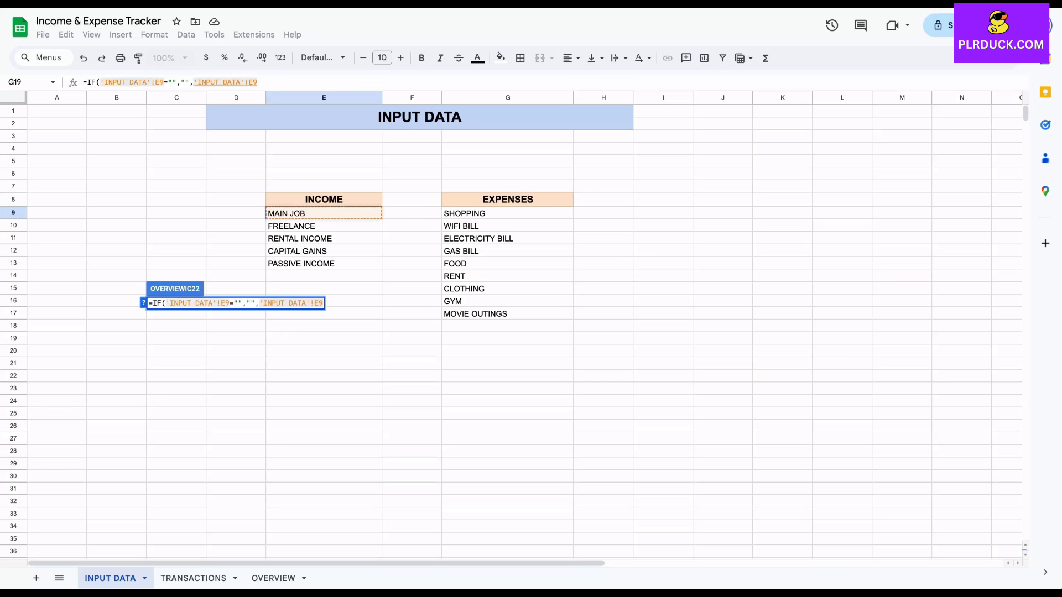
pyautogui.write(')')
pyautogui.press('Return')
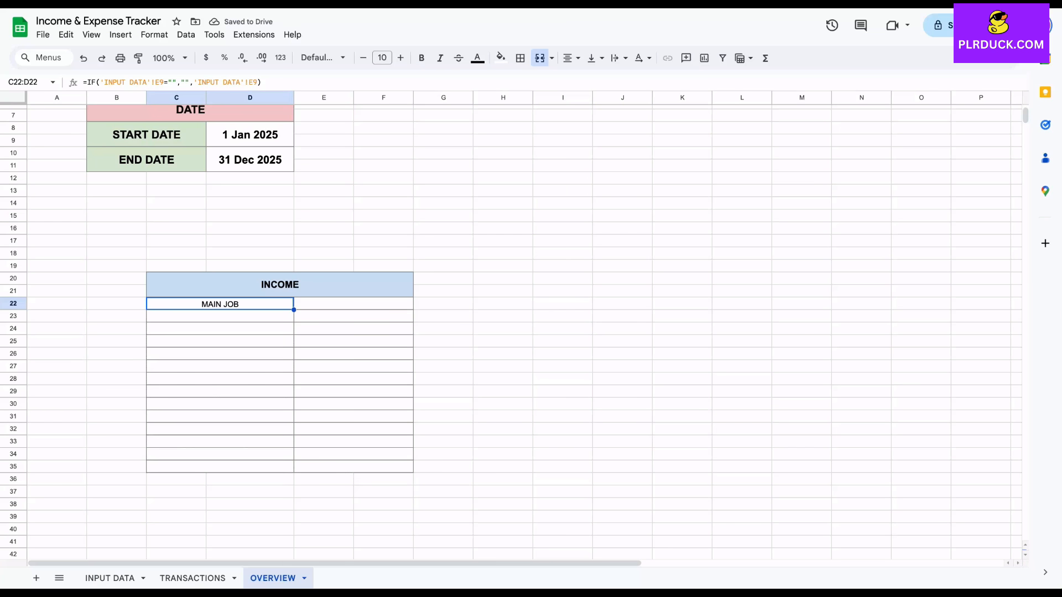
pyautogui.keyDown('shift'); pyautogui.click(291, 463); pyautogui.keyUp('shift')
pyautogui.hotkey('ctrl', 'd')
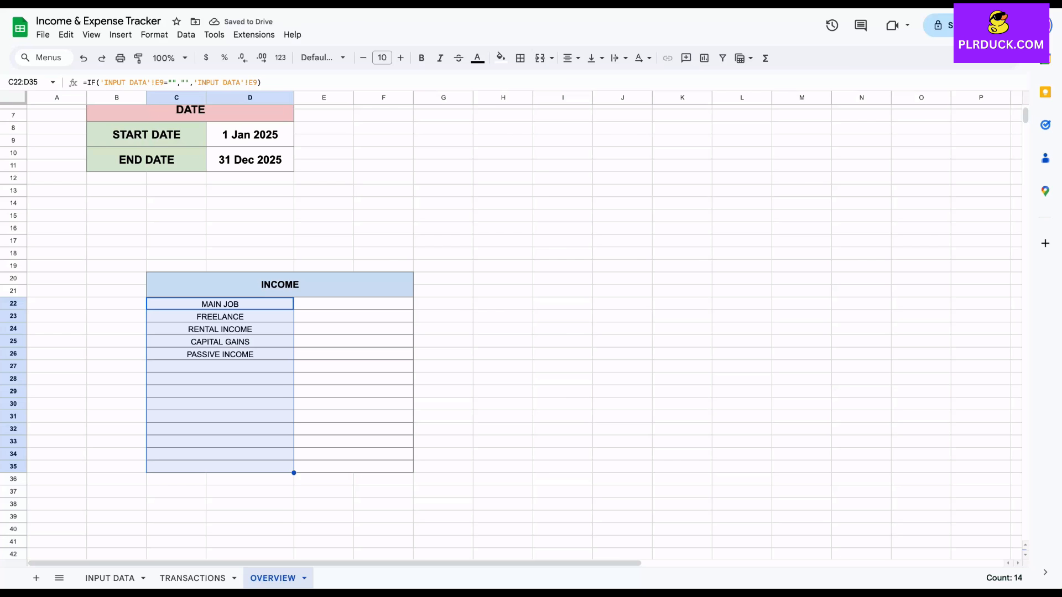
# Enter =SUMIF(TRANSACTIONS!G8:G16,"="&C22,TRANSACTIONS!E8:E16) in E22 to total the MAIN JOB income, and check it against the TRANSACTIONS sheet
pyautogui.click(353, 303)
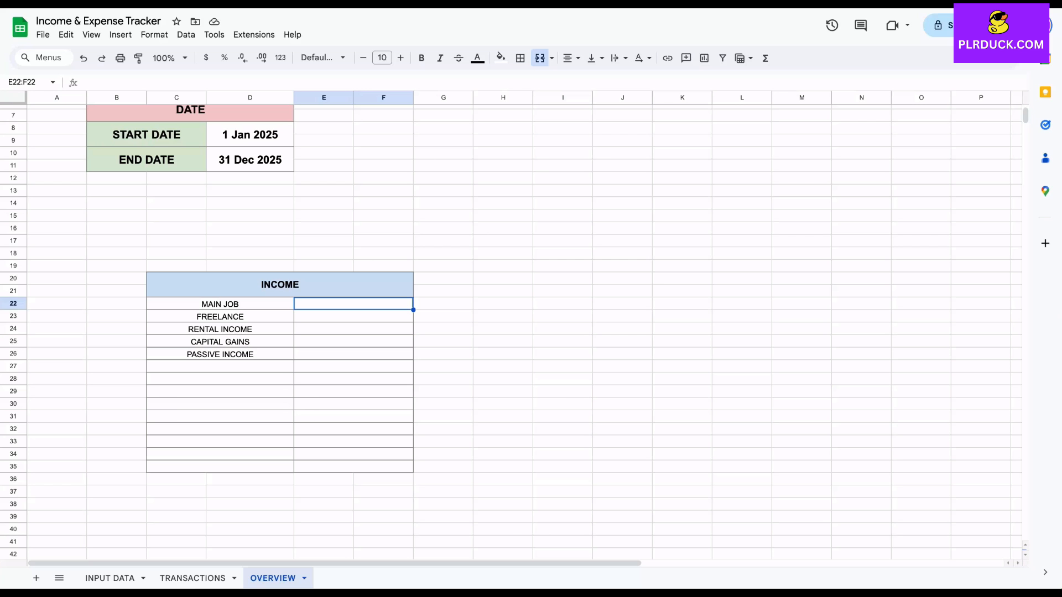
pyautogui.click(193, 578)
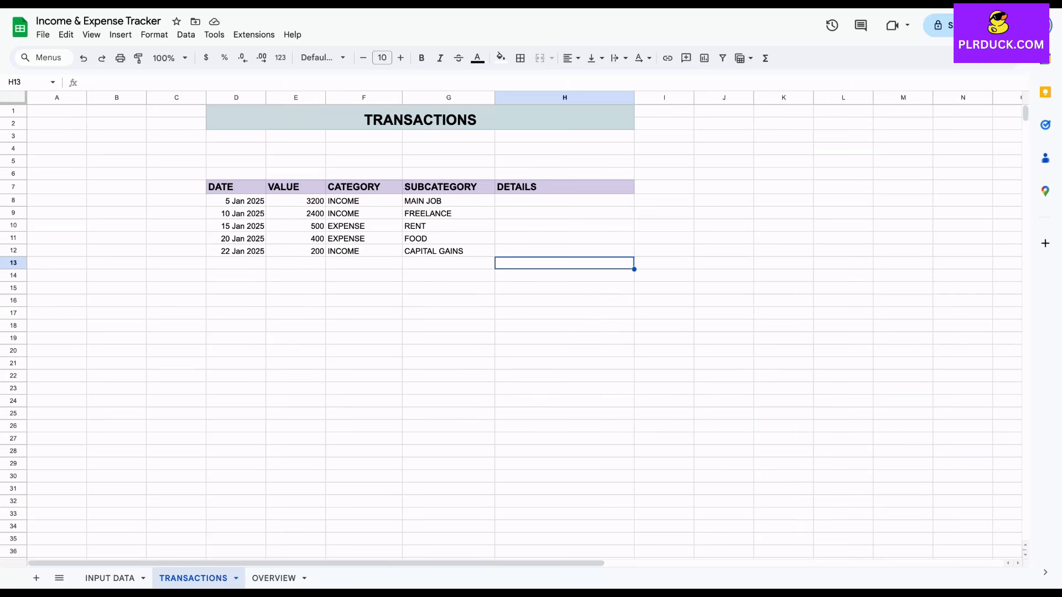
pyautogui.click(273, 578)
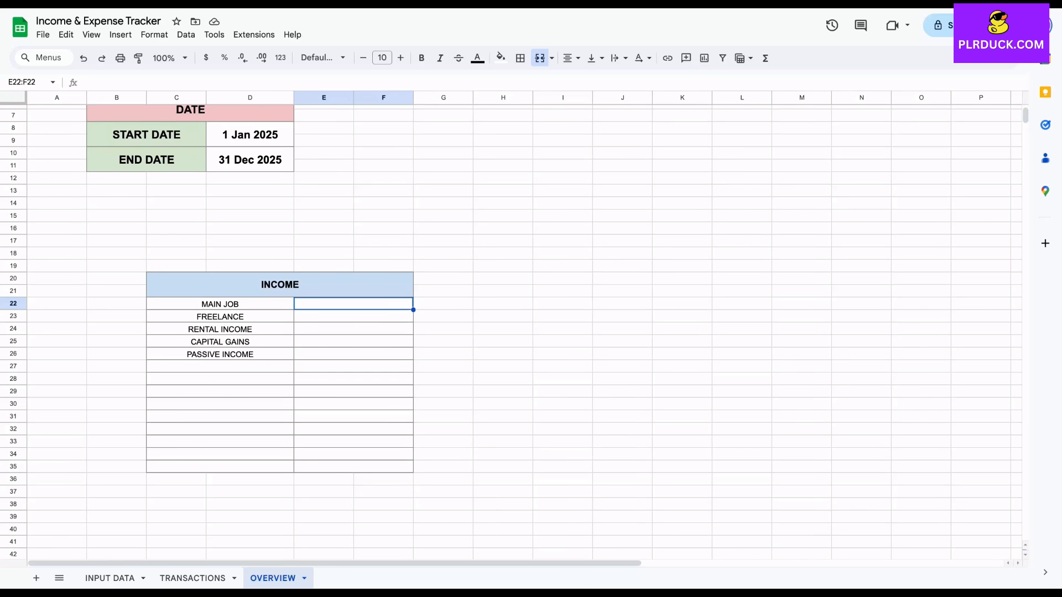
pyautogui.write('=')
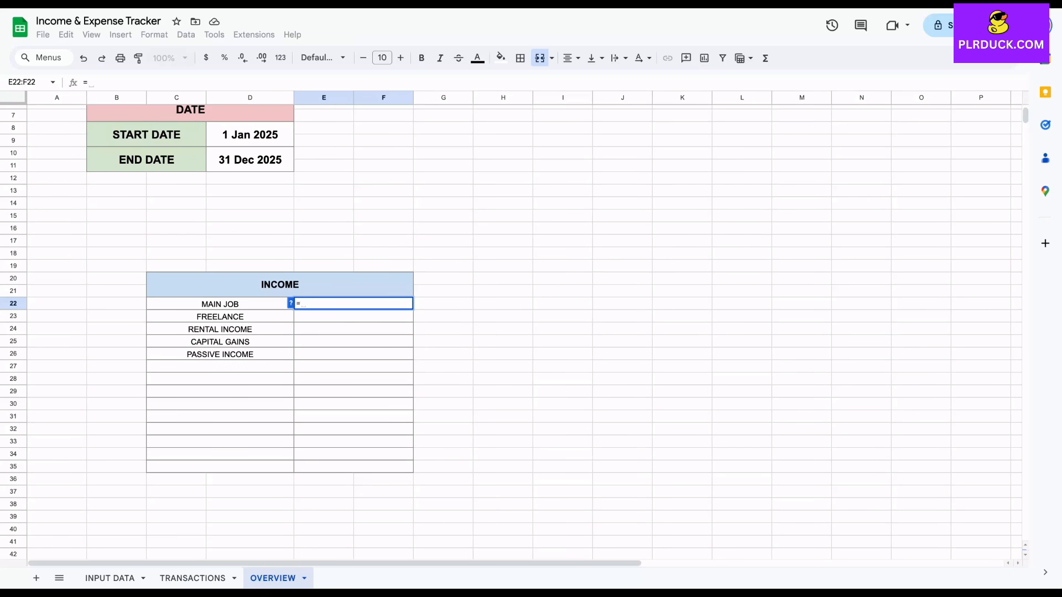
pyautogui.write('SUMIF')
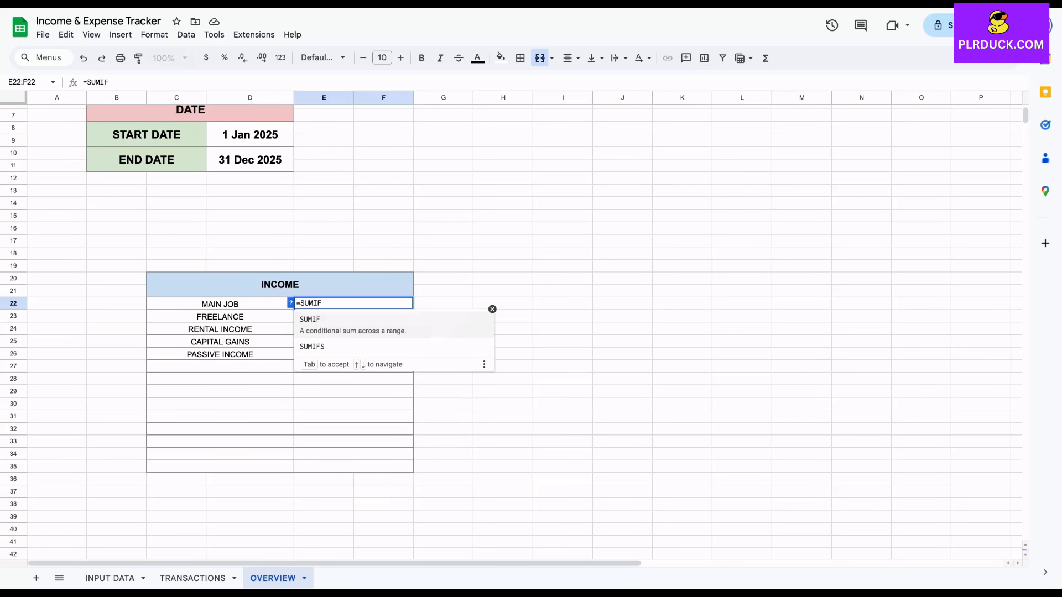
pyautogui.write('(')
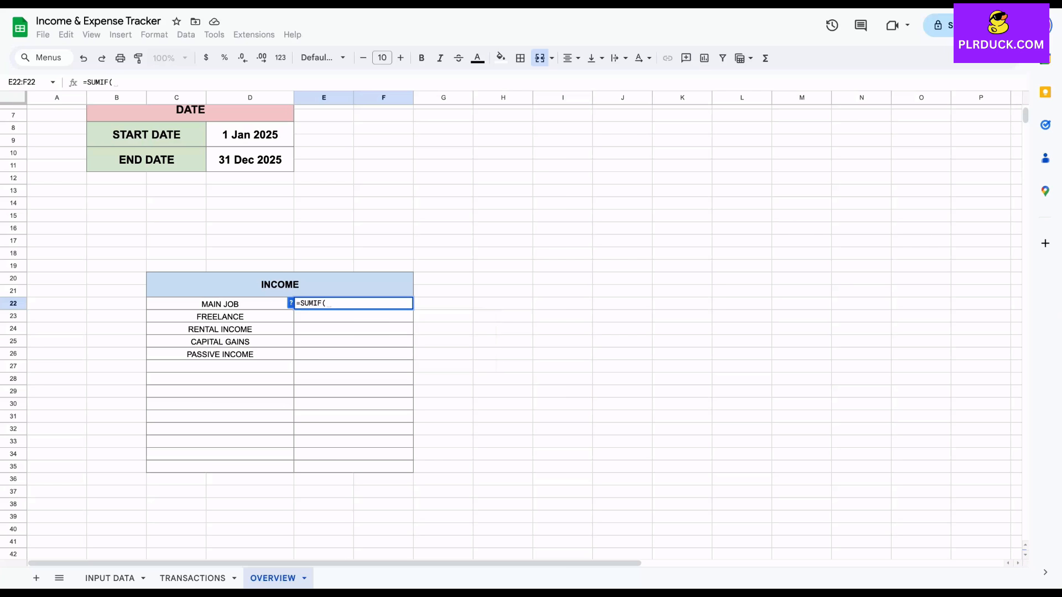
pyautogui.click(193, 578)
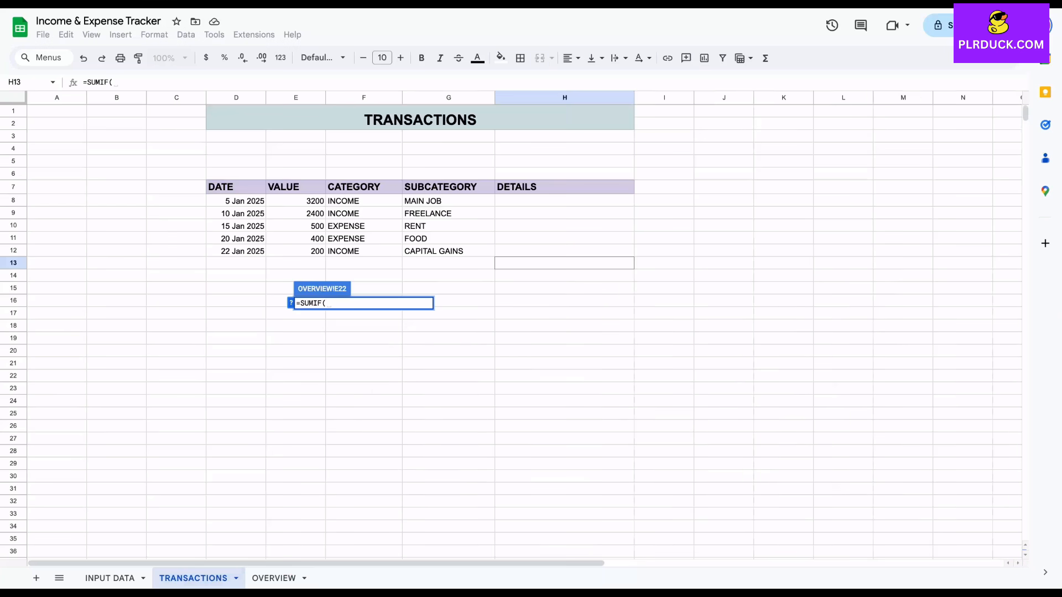
pyautogui.moveTo(448, 200); pyautogui.dragTo(449, 300)
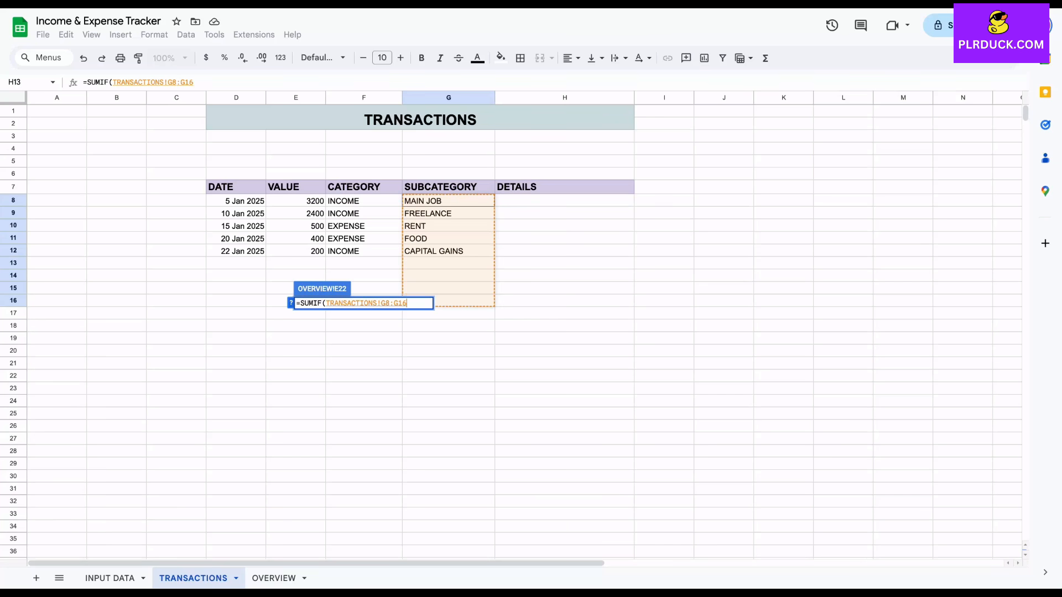
pyautogui.write(',"')
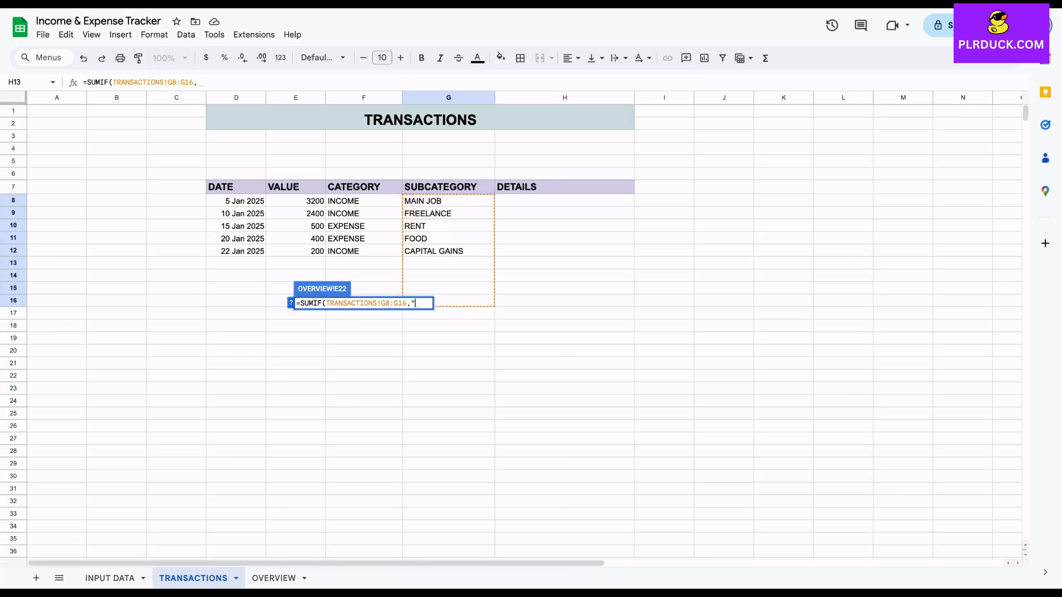
pyautogui.write('="&')
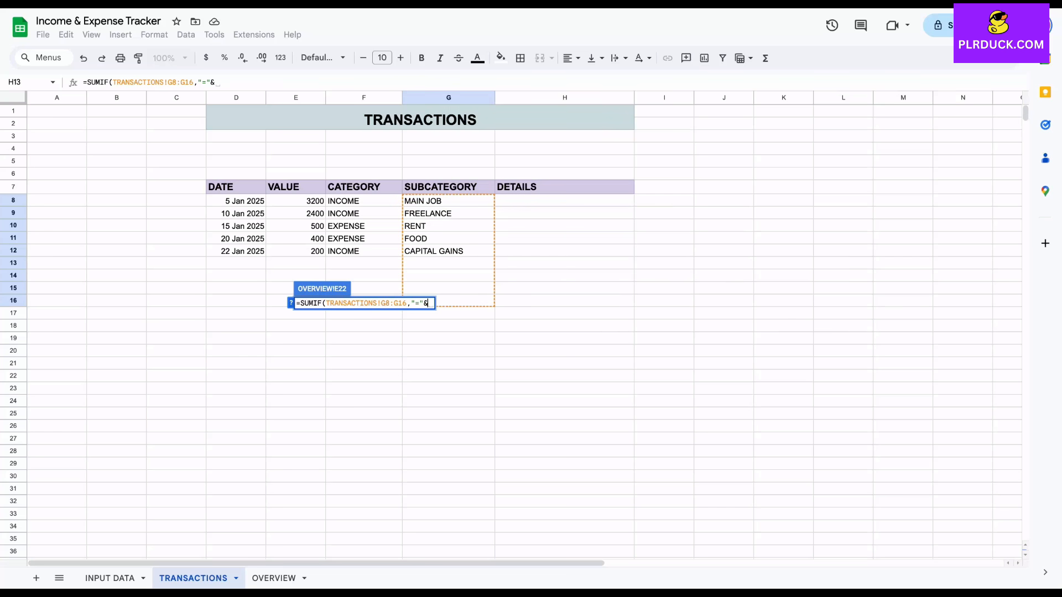
pyautogui.click(274, 578)
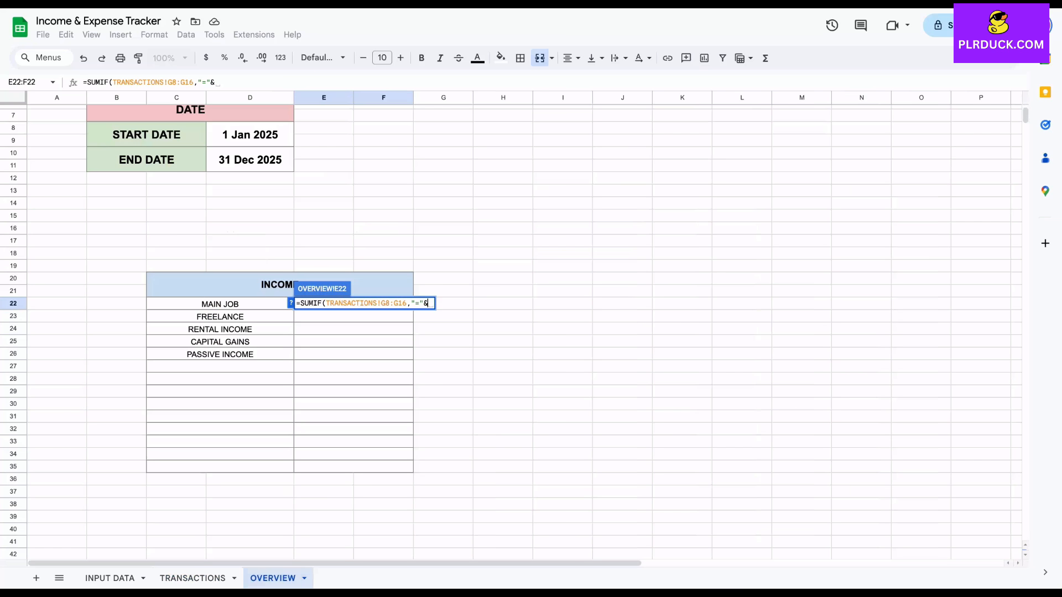
pyautogui.click(204, 305)
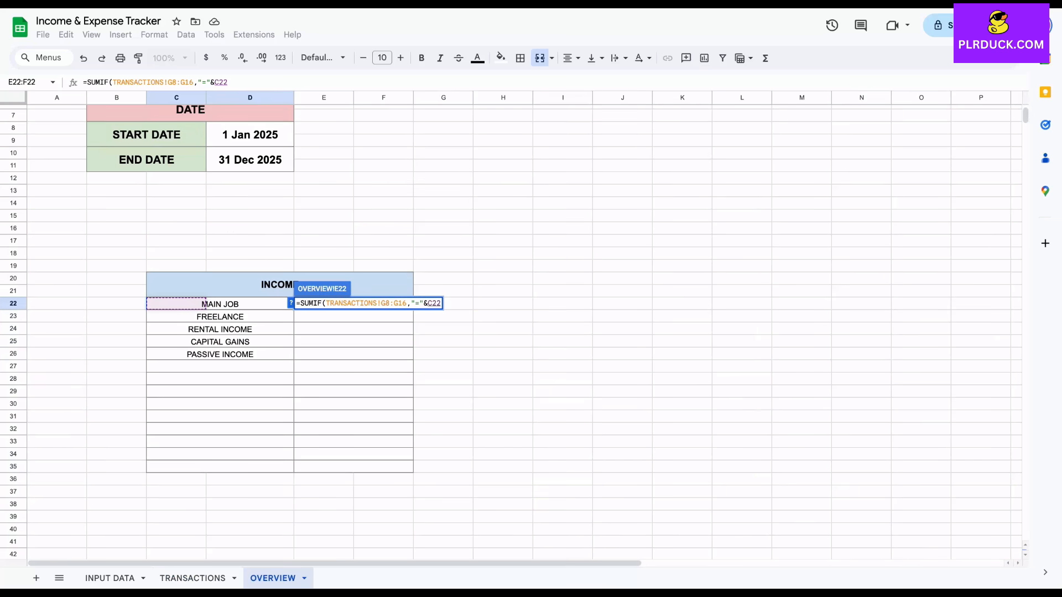
pyautogui.write(',')
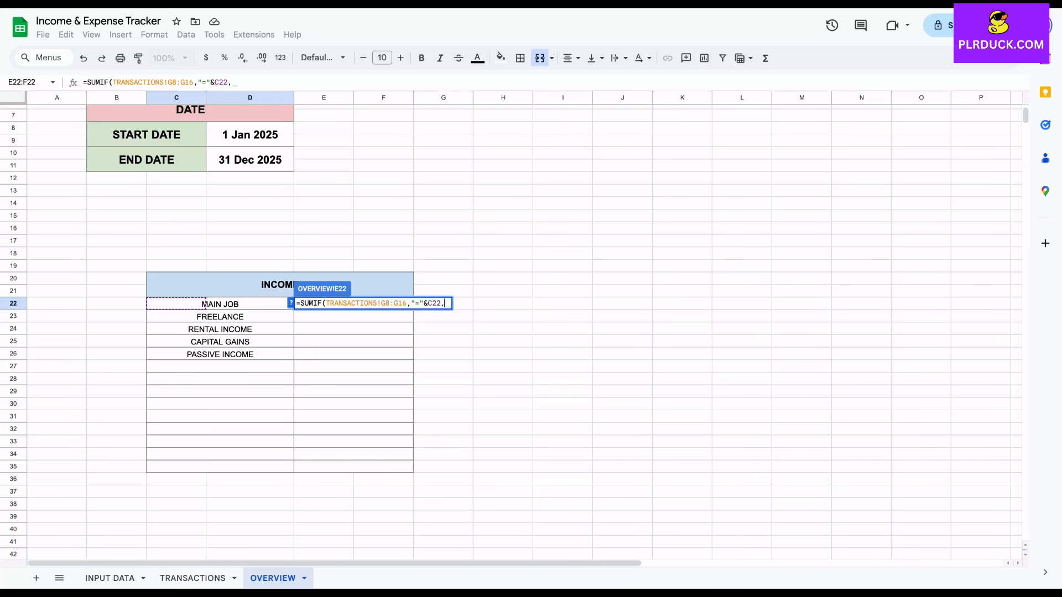
pyautogui.click(192, 578)
pyautogui.moveTo(296, 201); pyautogui.dragTo(291, 303)
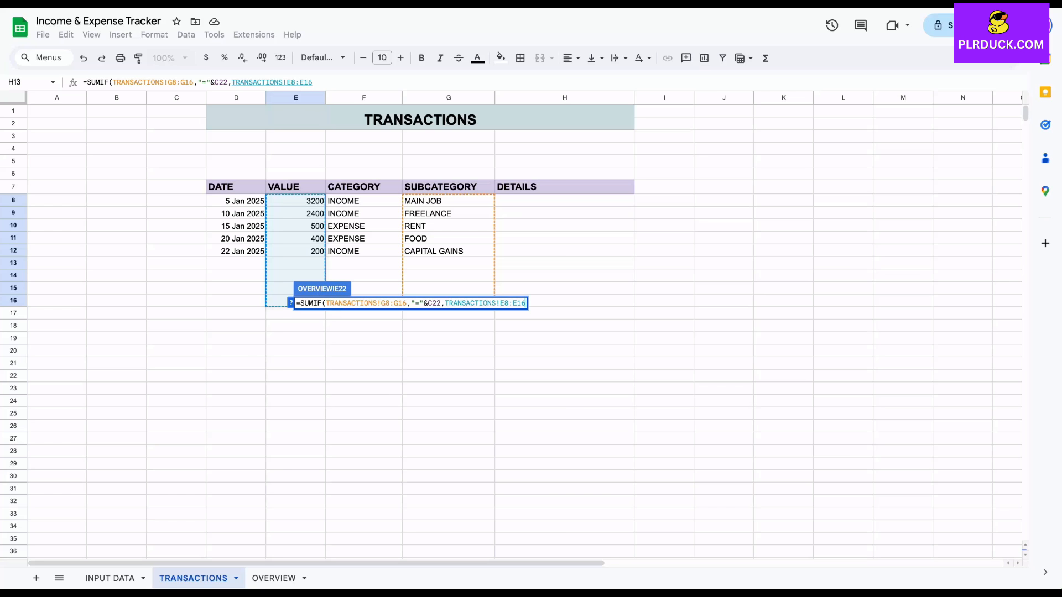
pyautogui.write(')')
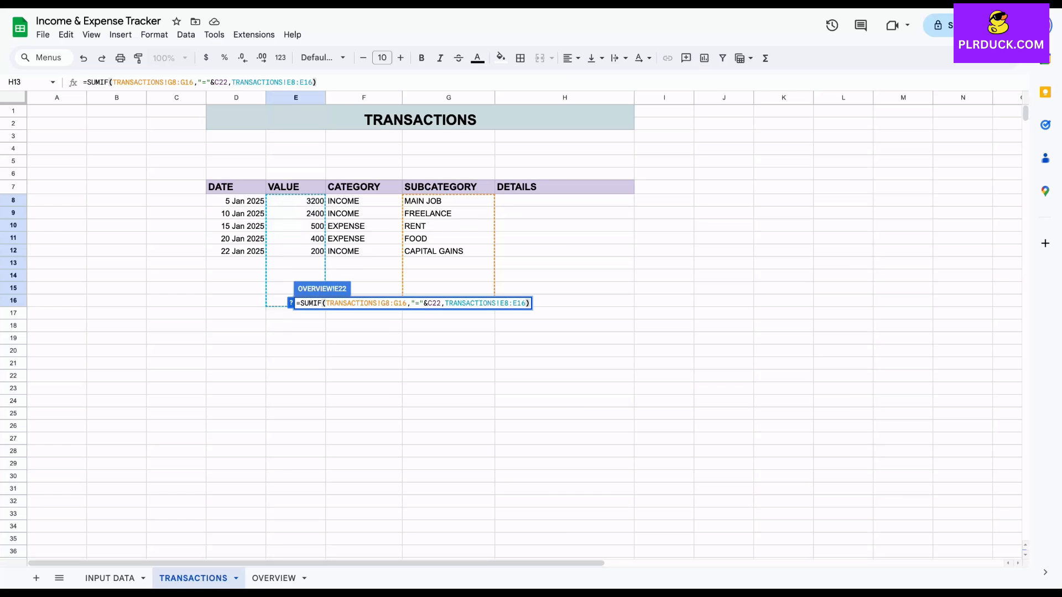
pyautogui.press('Return')
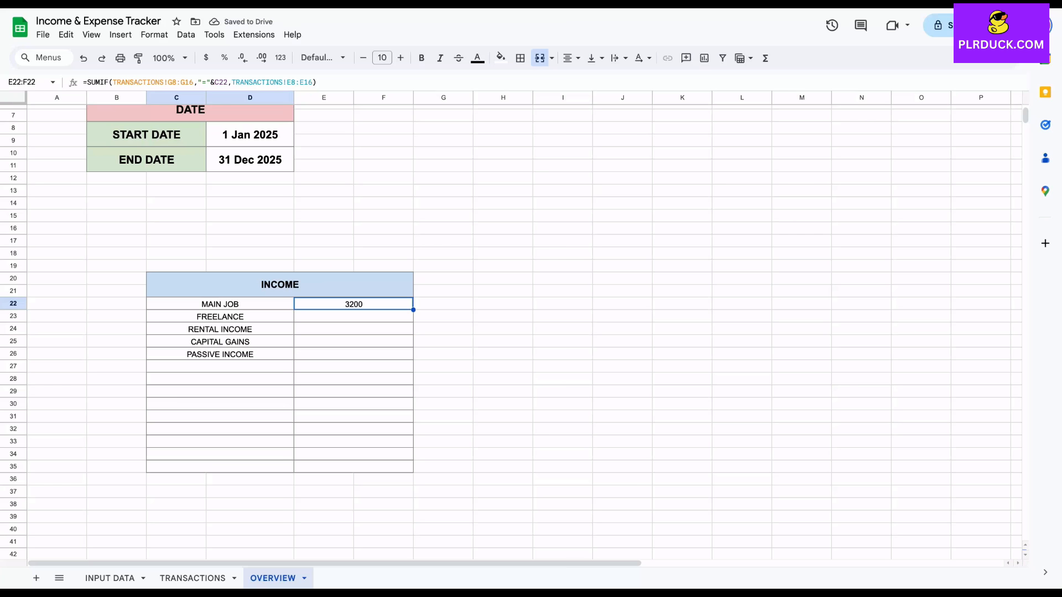
pyautogui.click(192, 578)
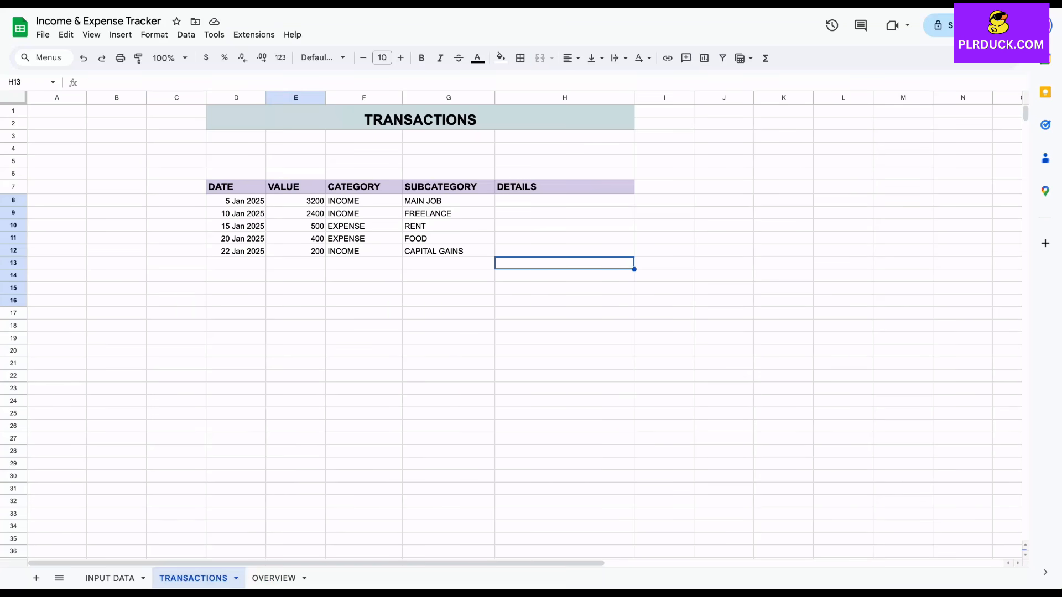
pyautogui.click(273, 578)
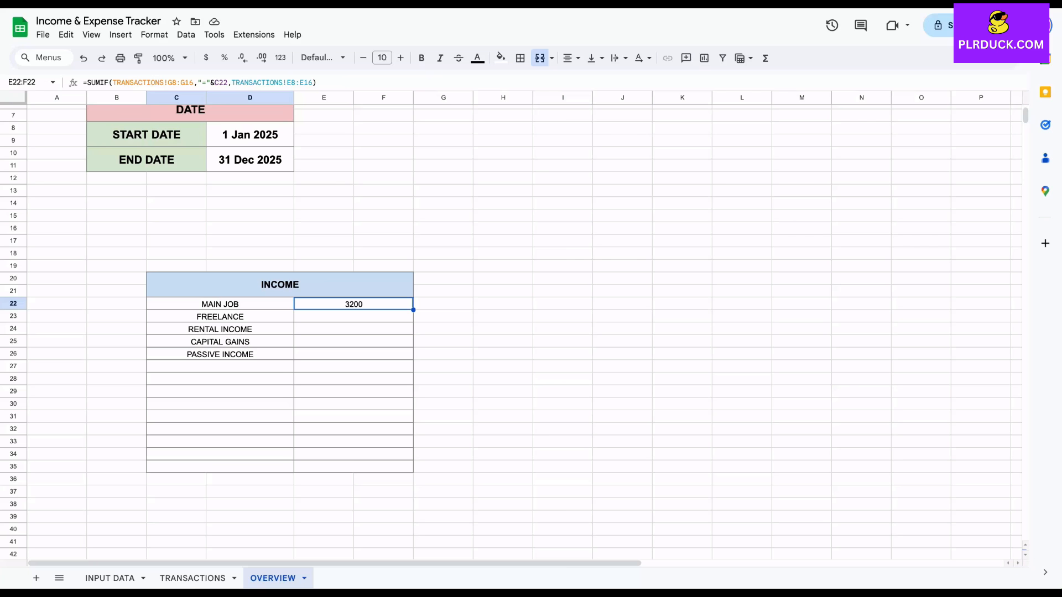
# Format the transaction values in TRANSACTIONS E8:E12 and the MAIN JOB total in OVERVIEW E22 as currency
pyautogui.click(193, 578)
pyautogui.moveTo(296, 201); pyautogui.dragTo(296, 252)
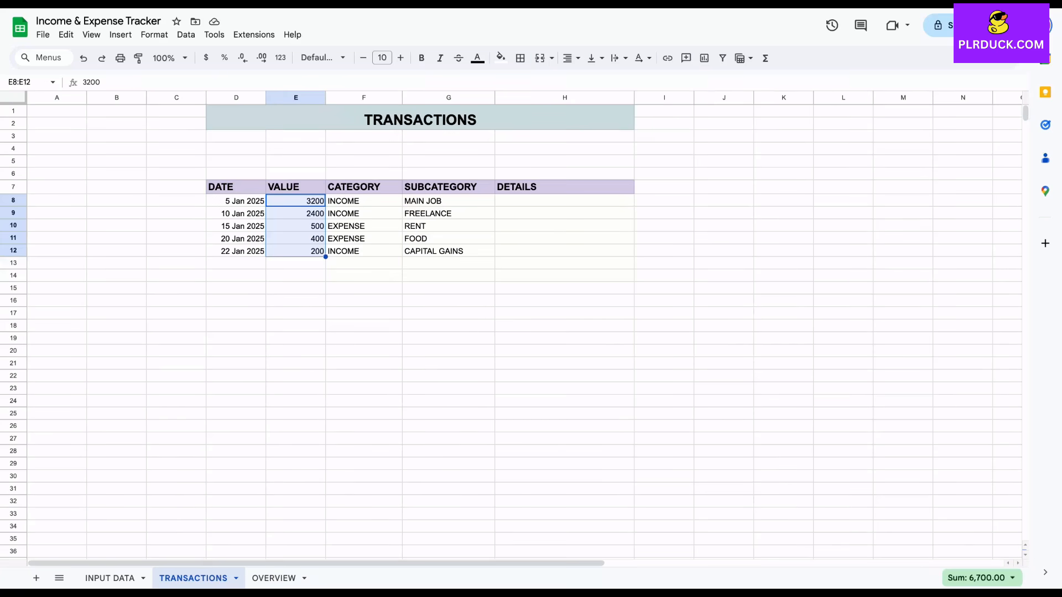
pyautogui.click(206, 57)
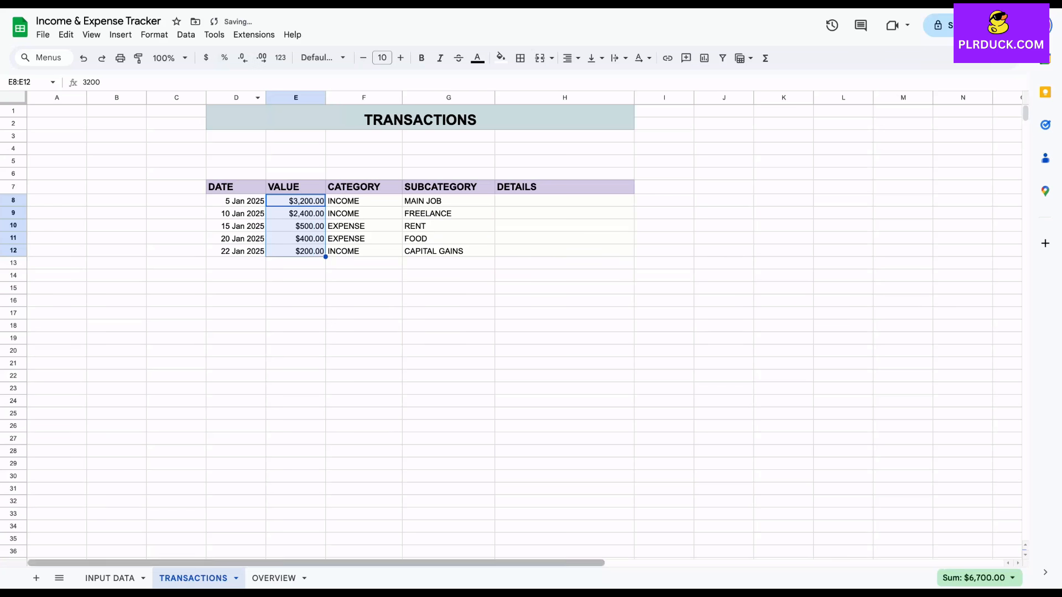
pyautogui.click(273, 578)
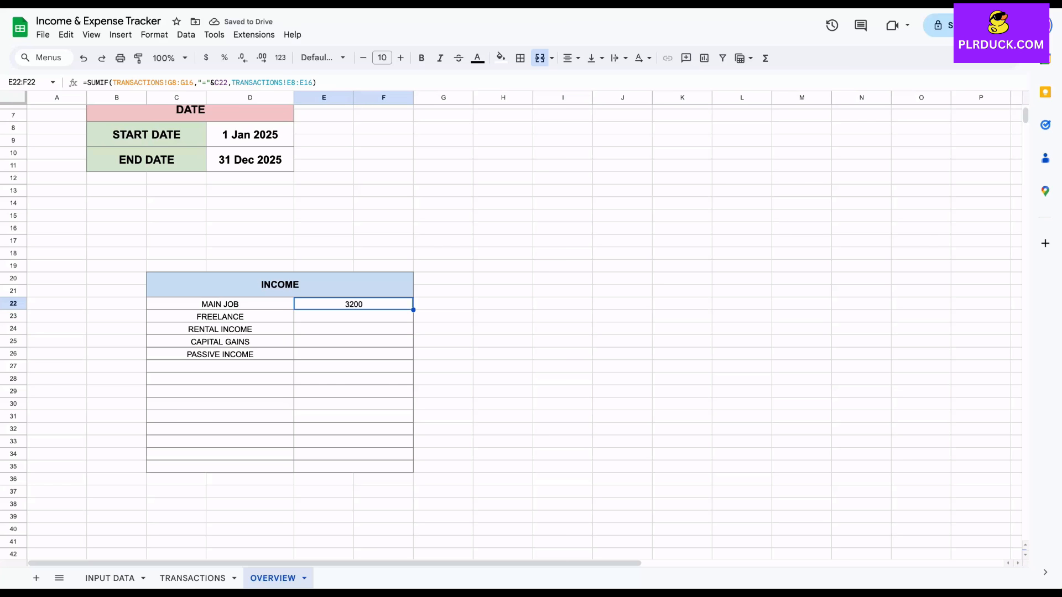
pyautogui.click(206, 58)
# Make the ranges in E22 absolute so the formula reads =SUMIF(TRANSACTIONS!$G$8:$G$16,"="&C22,TRANSACTIONS!$E$8:$E$16)
pyautogui.click(168, 82)
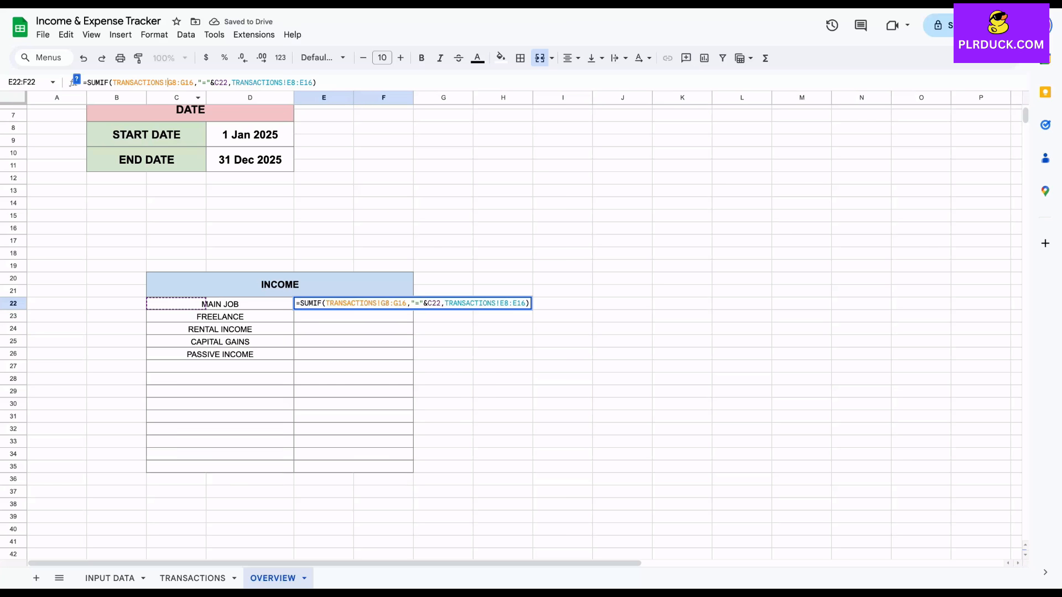
pyautogui.write('$')
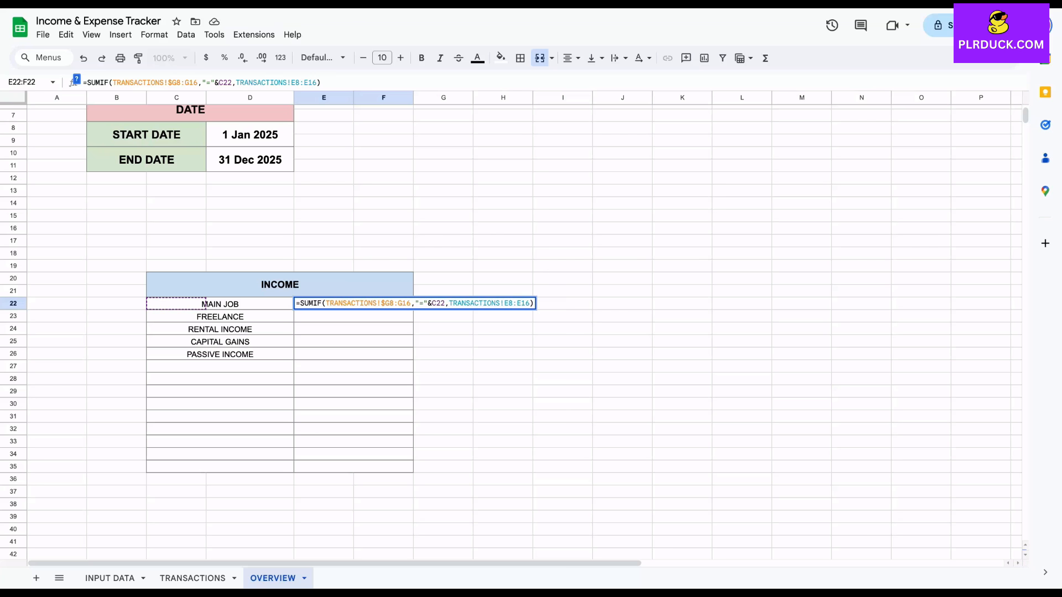
pyautogui.write('$')
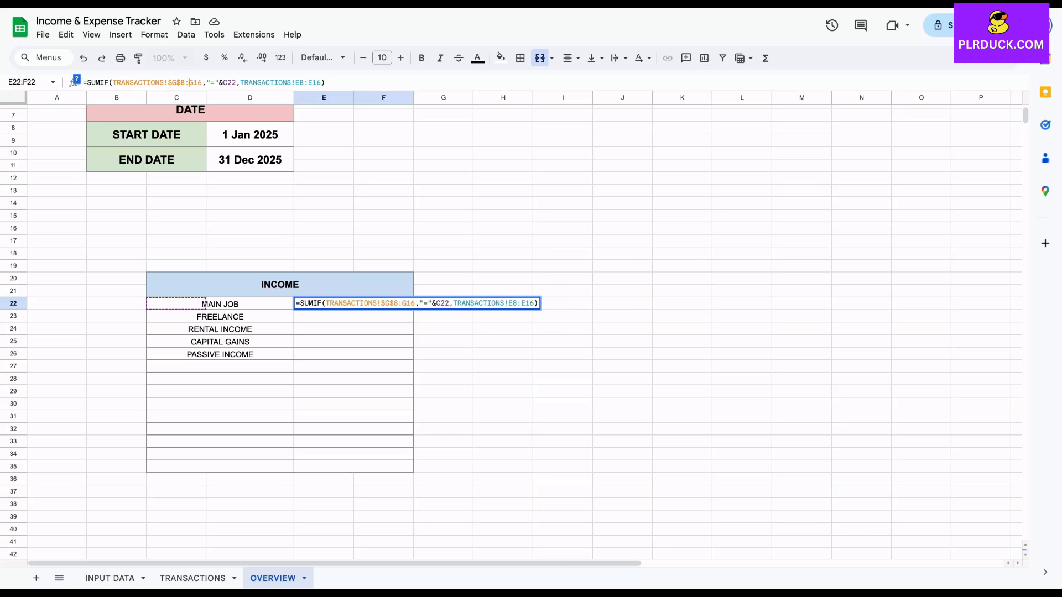
pyautogui.write('$')
pyautogui.write('$G')
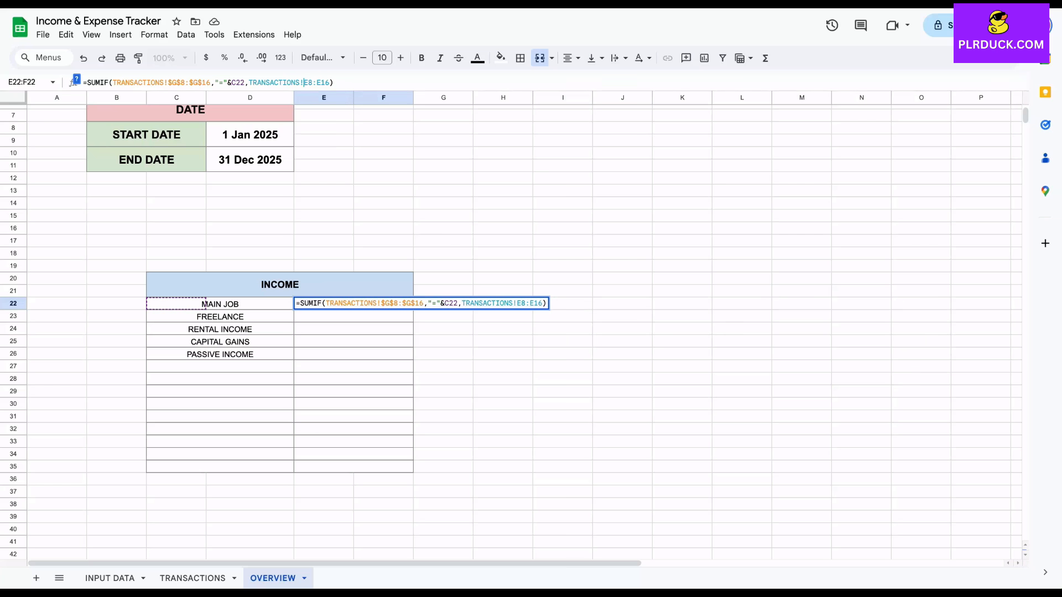
pyautogui.write('$')
pyautogui.press('Right')
pyautogui.write('$')
pyautogui.press('Right')
pyautogui.press('Right')
pyautogui.write('$')
pyautogui.press('Right')
pyautogui.write('$')
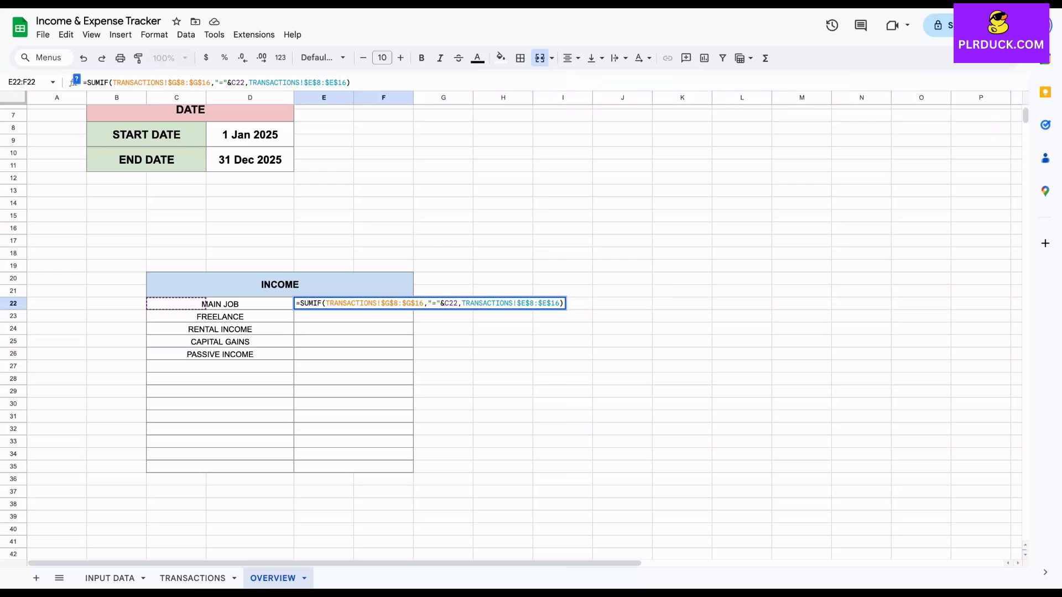
pyautogui.click(352, 83)
pyautogui.press('Return')
pyautogui.press('Up')
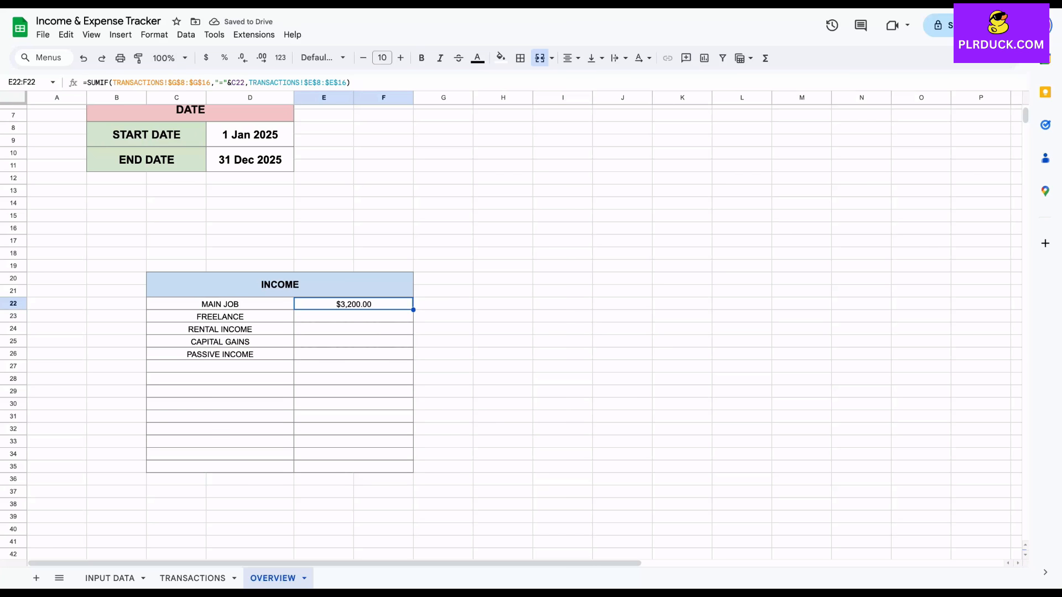
# Fill the SUMIF formula from E22 down to row 26 for the remaining income subcategories, and check the copied formulas
pyautogui.doubleClick(413, 310)
pyautogui.click(353, 404)
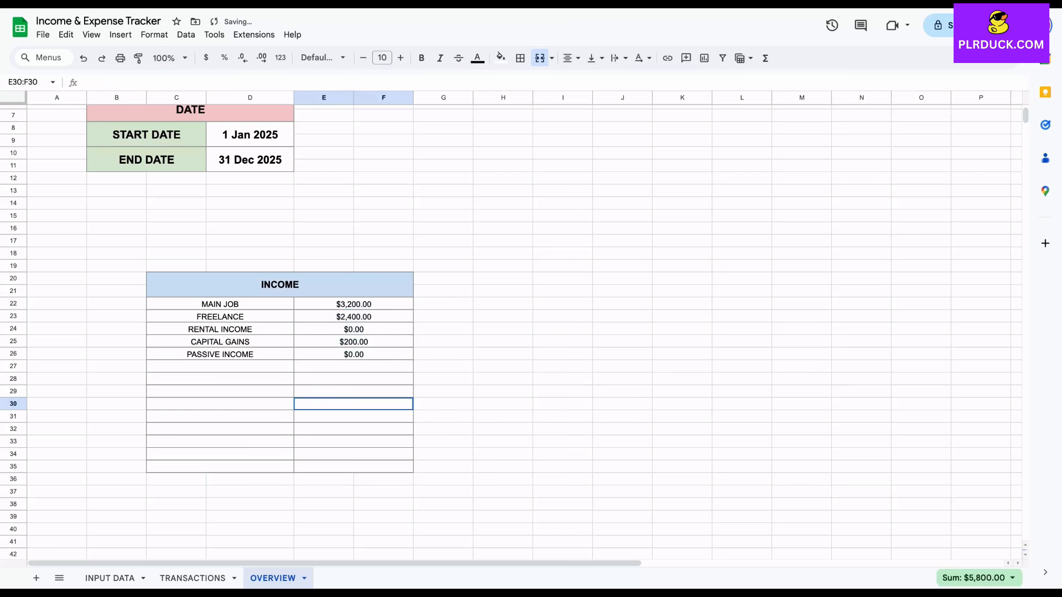
pyautogui.click(353, 329)
pyautogui.click(353, 354)
pyautogui.click(354, 329)
pyautogui.click(353, 342)
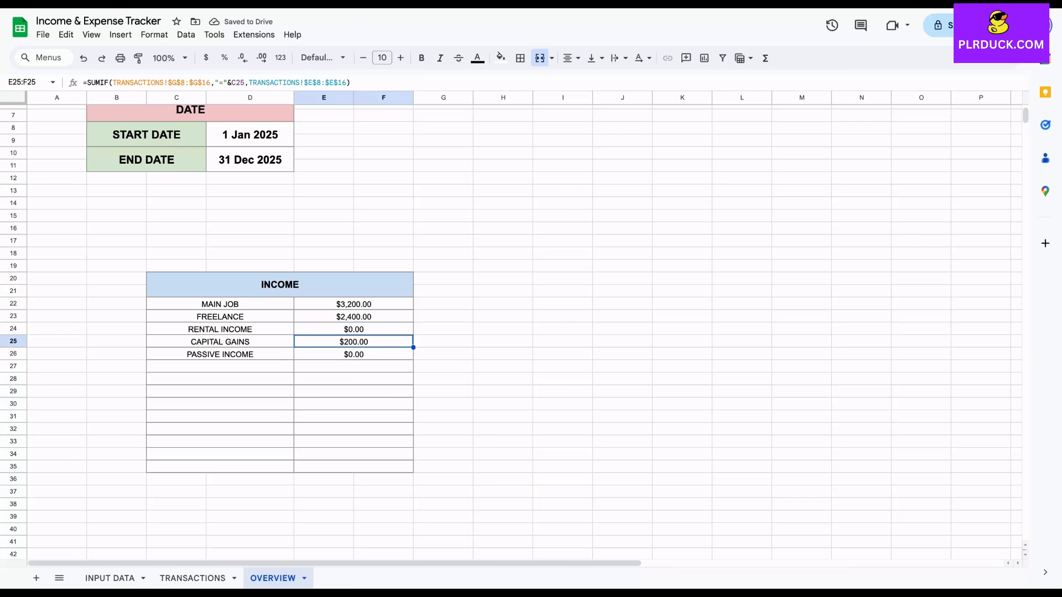
pyautogui.click(354, 317)
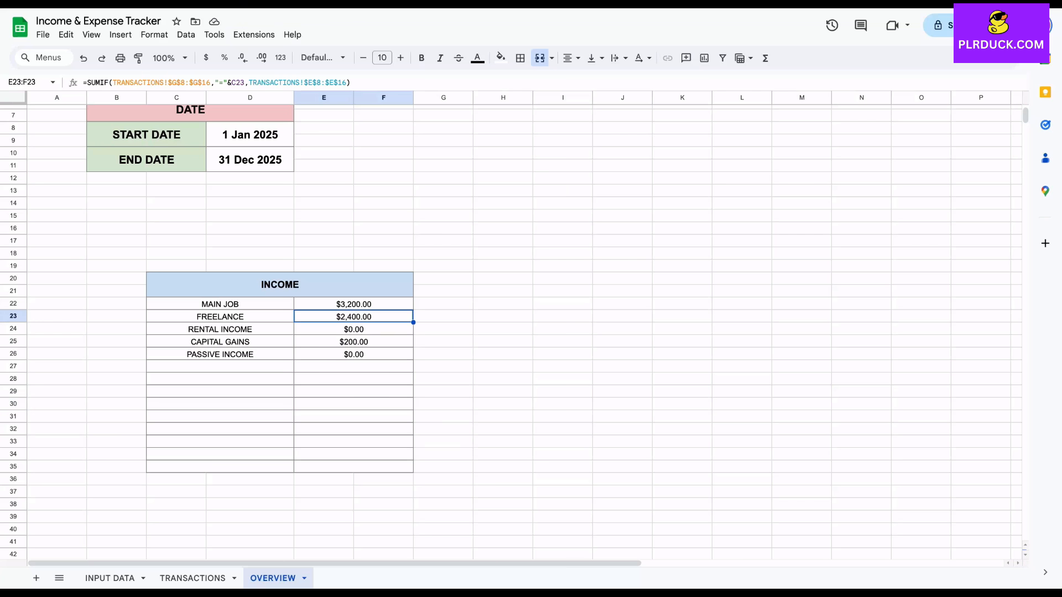
# Label C35 as TOTAL and enter =SUM(E22:F34) in E35 to add up the income values
pyautogui.click(220, 466)
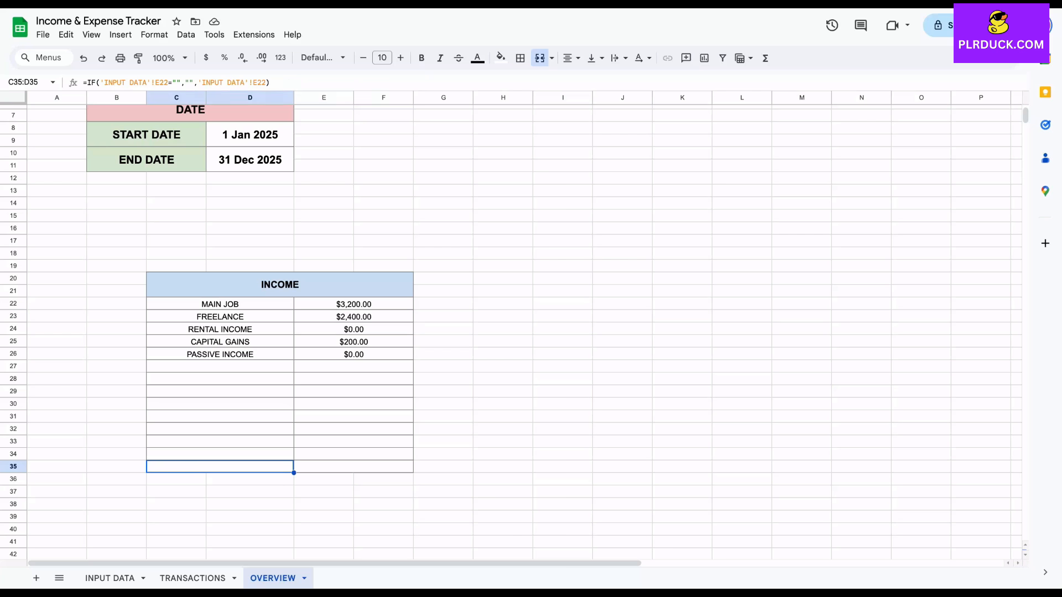
pyautogui.write('TOTAL')
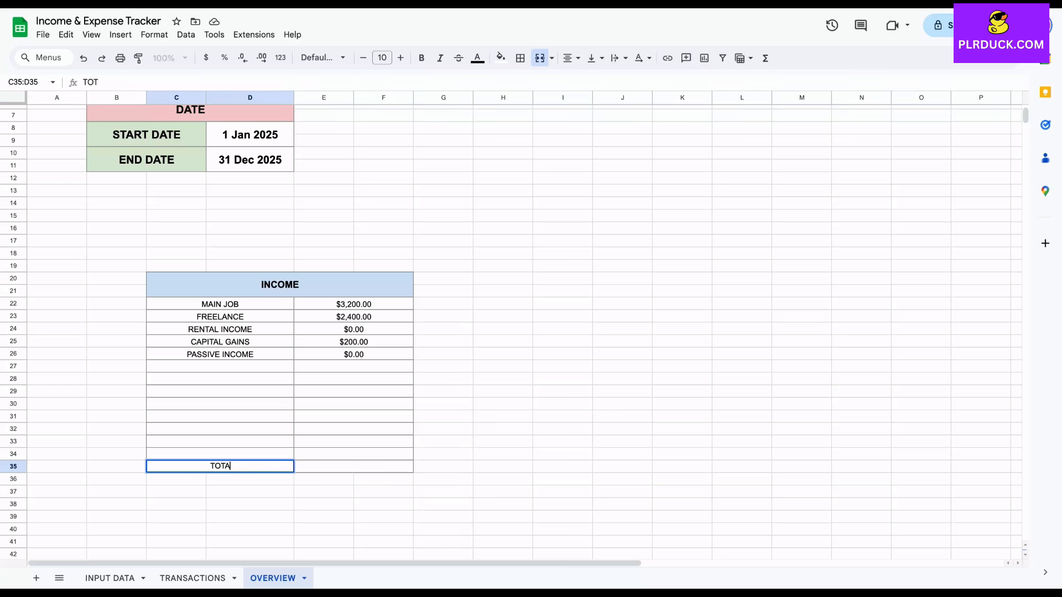
pyautogui.click(353, 454)
pyautogui.click(353, 467)
pyautogui.write('=')
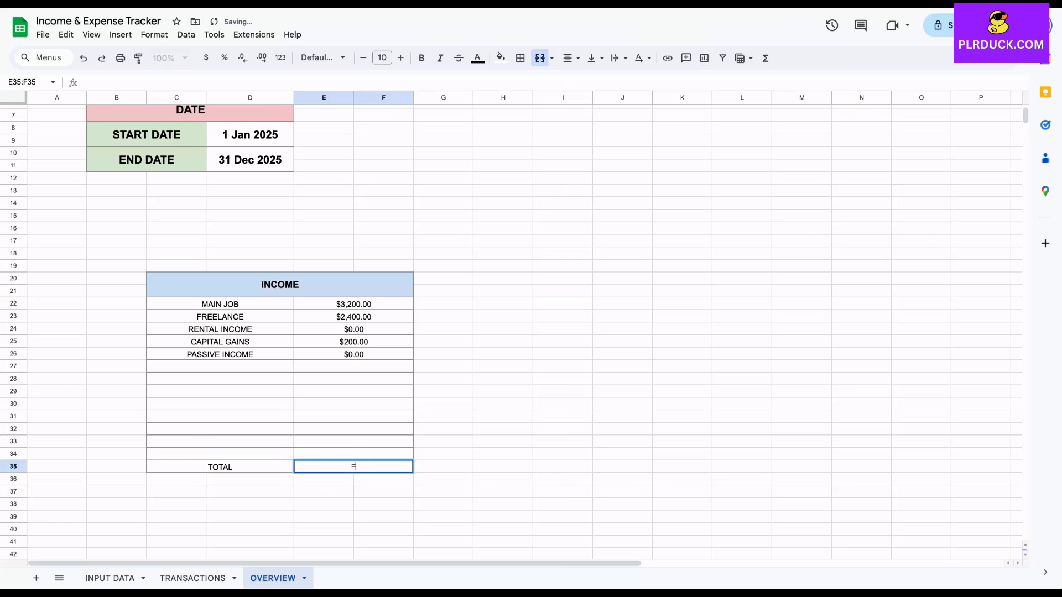
pyautogui.write('SUM(')
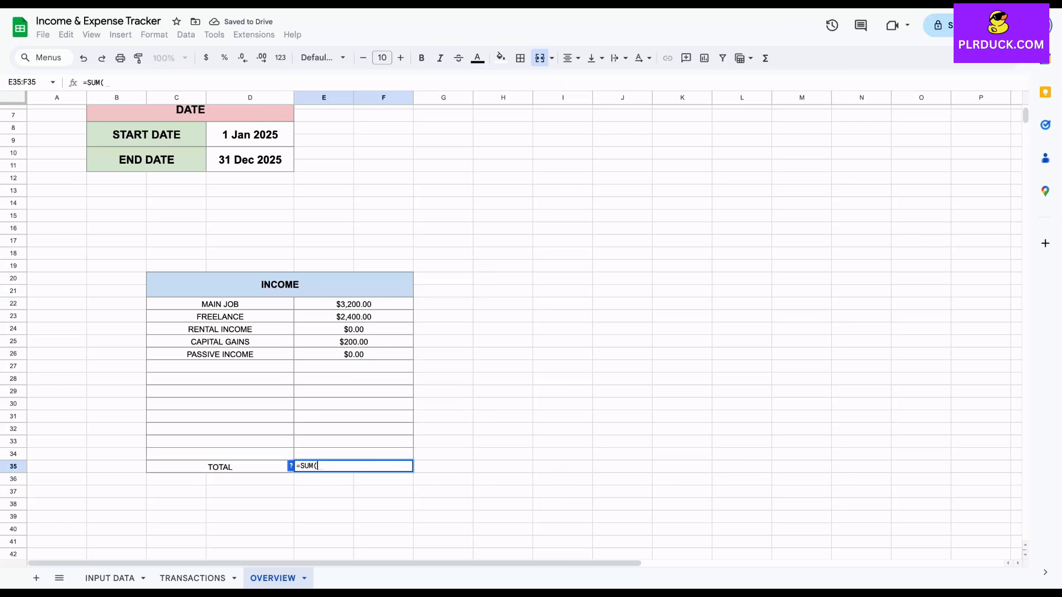
pyautogui.moveTo(354, 304); pyautogui.dragTo(353, 454)
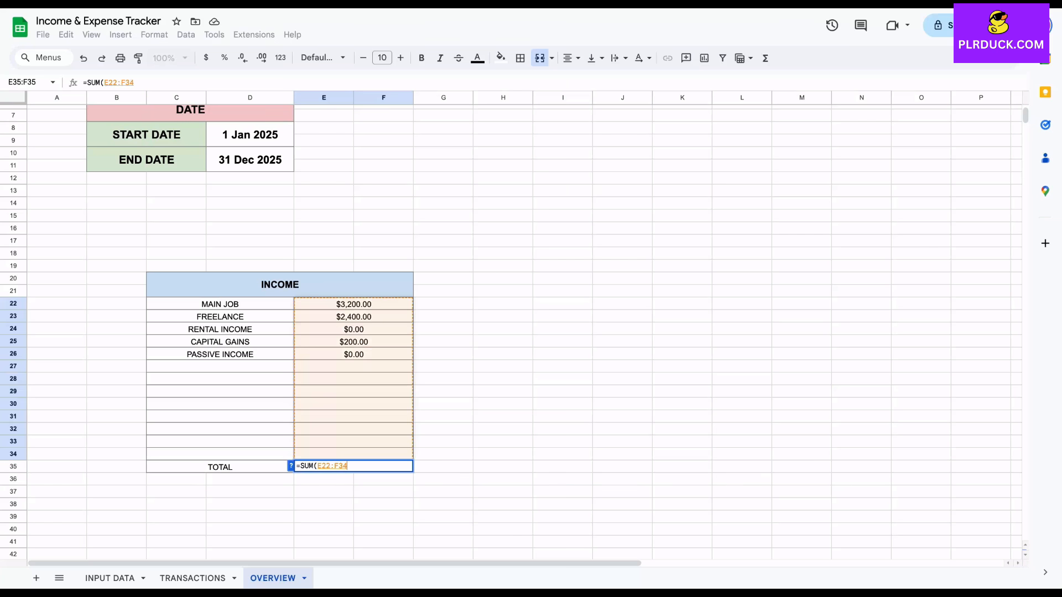
pyautogui.press('Return')
# Format the income TOTAL row C35:F35 as bold with a larger font and a light green fill
pyautogui.moveTo(220, 467); pyautogui.dragTo(353, 468)
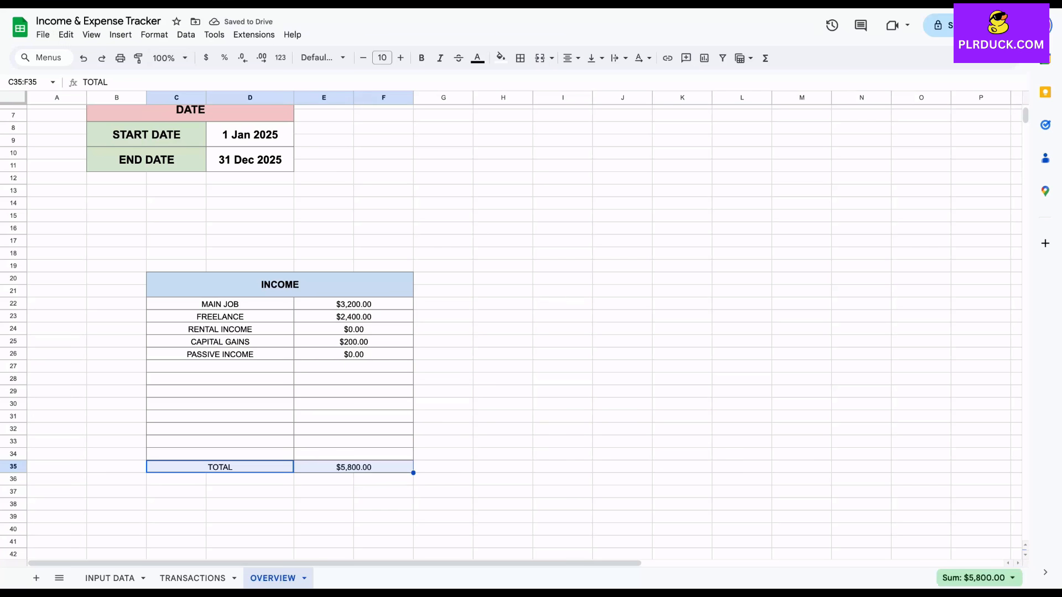
pyautogui.click(422, 57)
pyautogui.click(400, 58)
pyautogui.click(501, 58)
pyautogui.click(556, 124)
pyautogui.click(503, 403)
# Merge I20:L21 beside the income table and enter the heading EXPENSE
pyautogui.hscroll(1, 503, 404)
pyautogui.scroll(1, 502, 404)
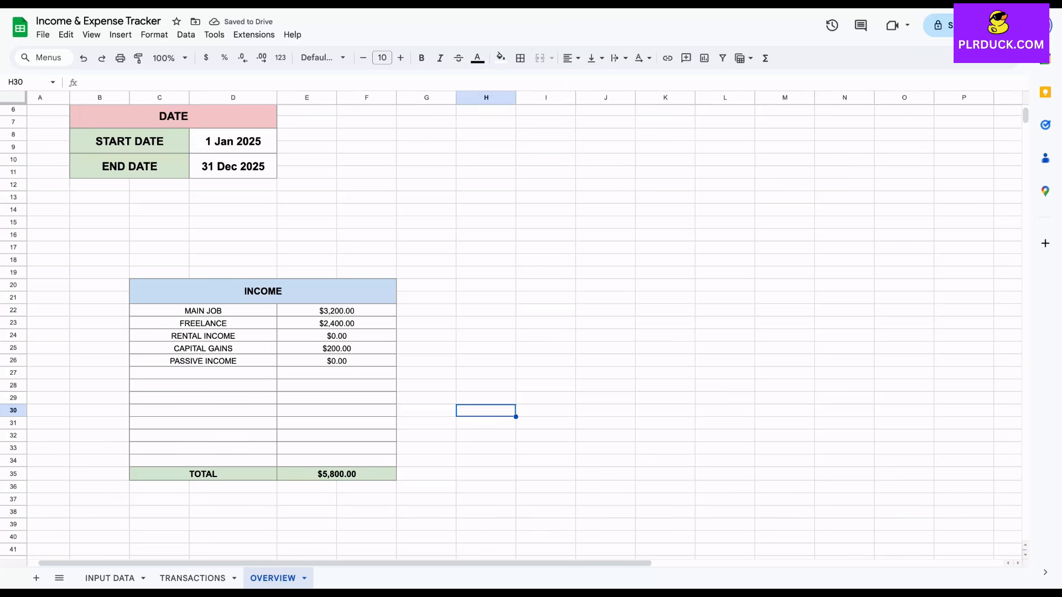
pyautogui.hscroll(2, 511, 325)
pyautogui.scroll(1, 511, 325)
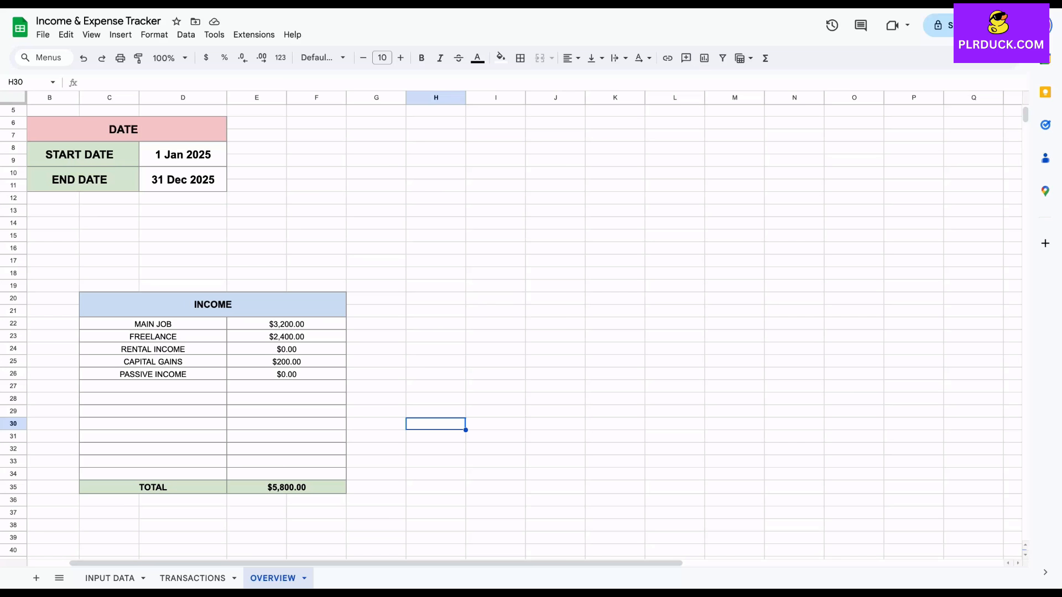
pyautogui.click(495, 299)
pyautogui.moveTo(496, 299); pyautogui.dragTo(675, 312)
pyautogui.click(540, 58)
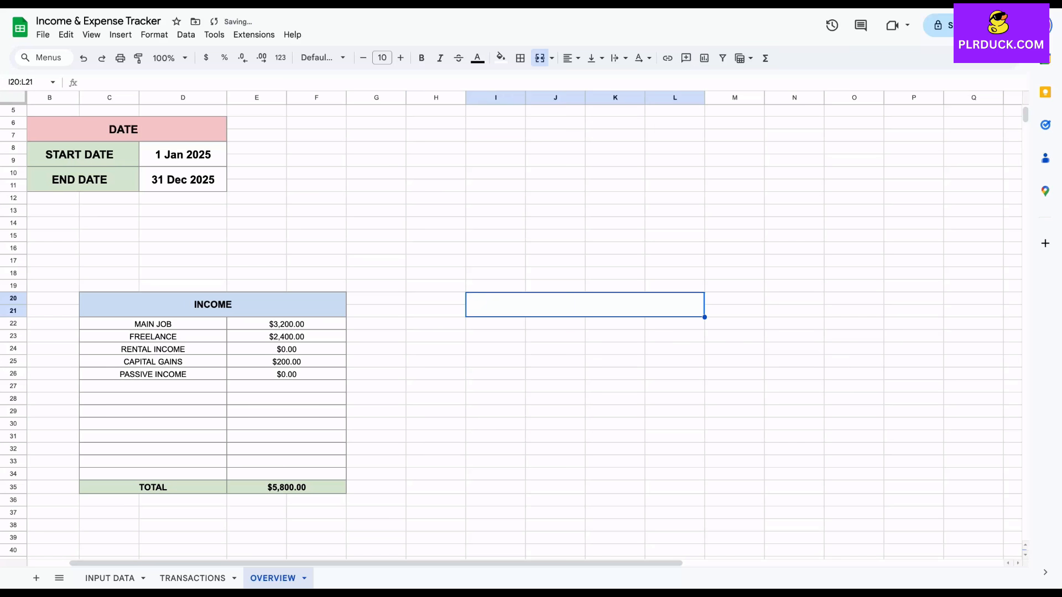
pyautogui.write('EXPENSE')
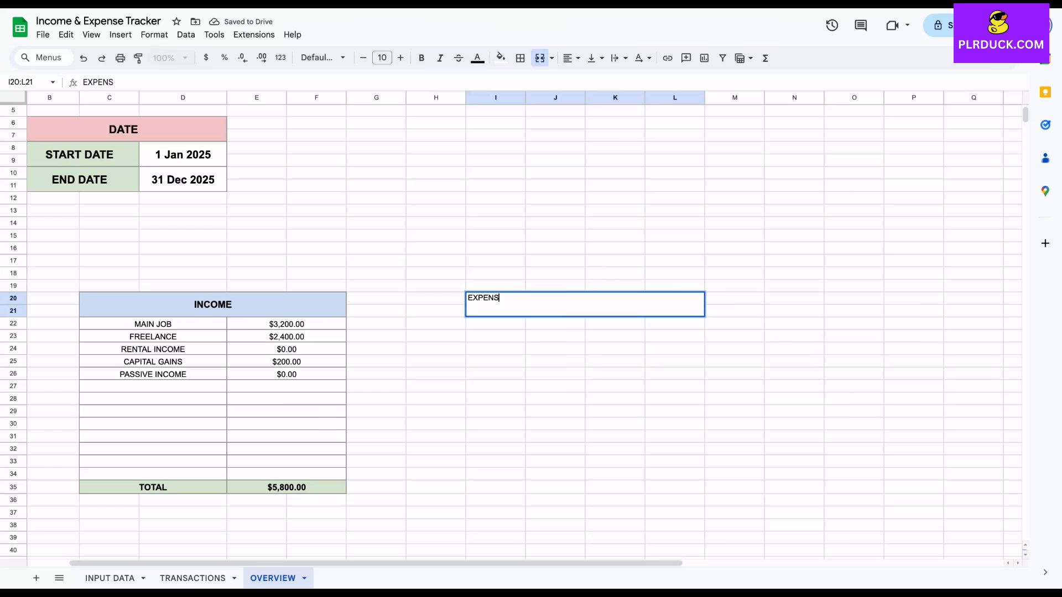
pyautogui.click(555, 337)
# Merge the expense table cells I22:J35 and K22:L35 horizontally, row by row
pyautogui.moveTo(496, 324); pyautogui.dragTo(556, 487)
pyautogui.click(552, 58)
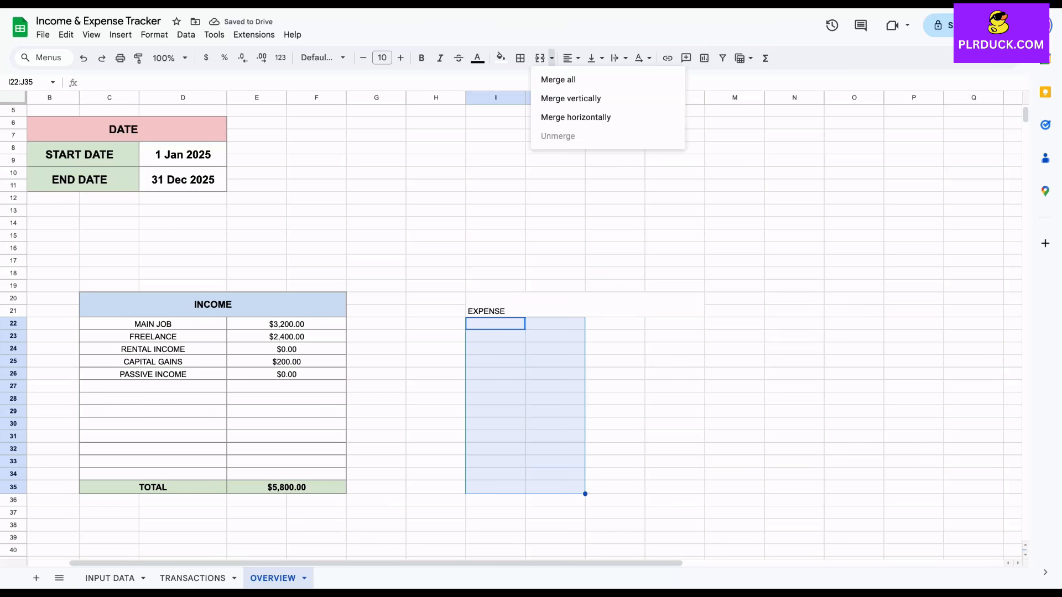
pyautogui.click(576, 117)
pyautogui.moveTo(615, 324); pyautogui.dragTo(675, 487)
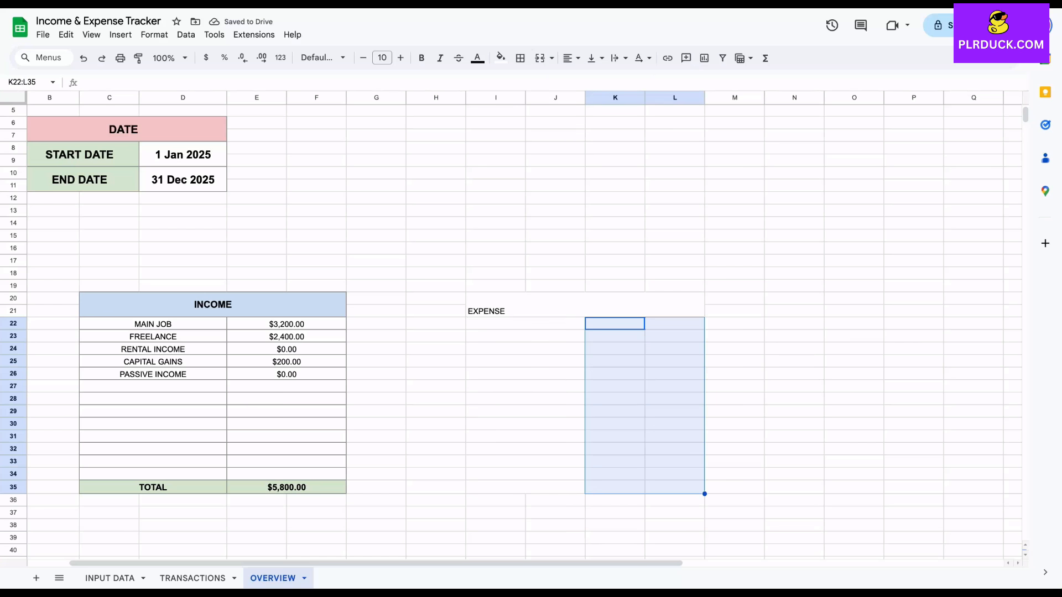
pyautogui.click(551, 57)
pyautogui.click(581, 117)
# Apply all borders to the expense table I20:L35 and center its contents horizontally and vertically
pyautogui.moveTo(581, 304); pyautogui.dragTo(581, 487)
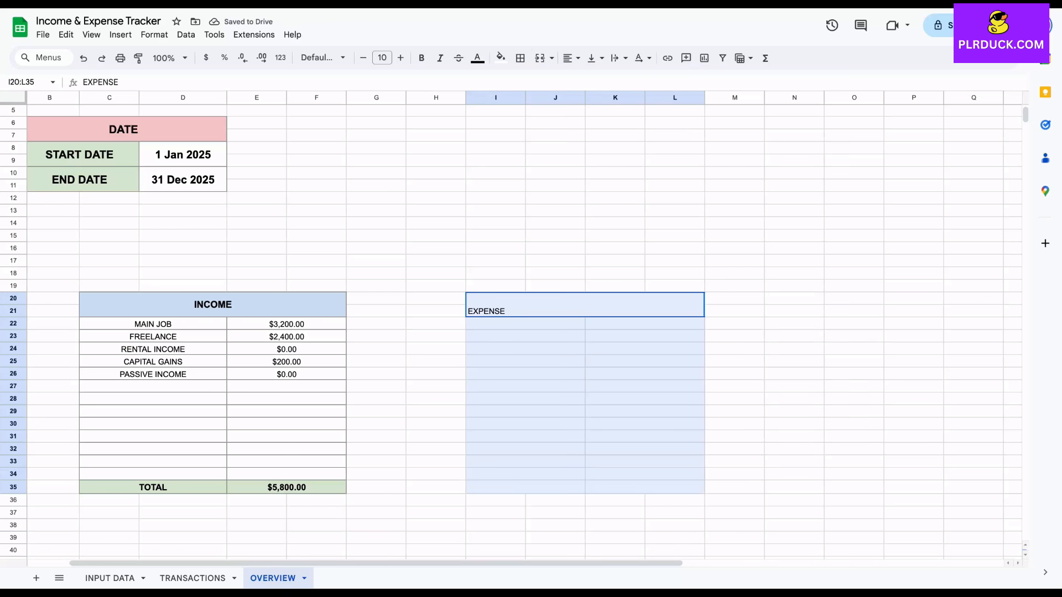
pyautogui.click(520, 58)
pyautogui.click(527, 83)
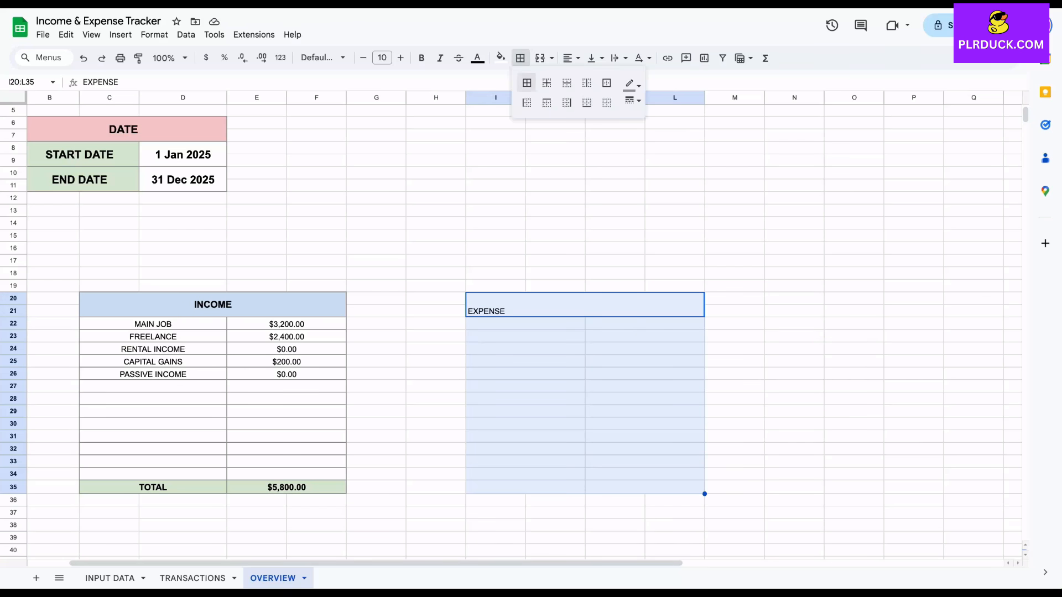
pyautogui.click(571, 58)
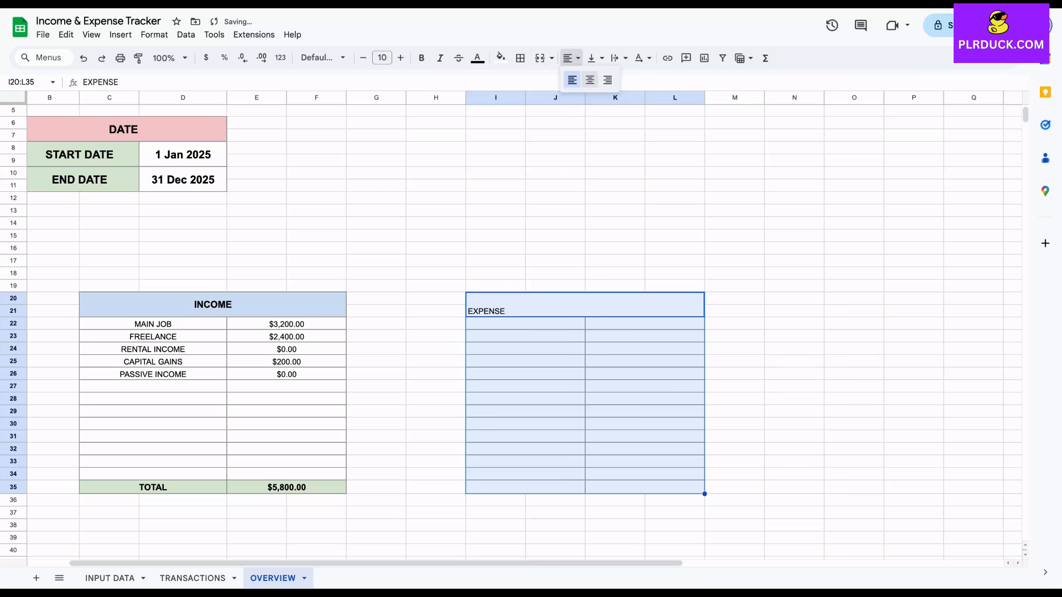
pyautogui.click(590, 81)
pyautogui.click(595, 57)
pyautogui.click(614, 80)
# Format the EXPENSE heading as bold, font size 12, with a light green fill
pyautogui.click(586, 304)
pyautogui.click(400, 58)
pyautogui.click(400, 57)
pyautogui.click(422, 58)
pyautogui.click(500, 57)
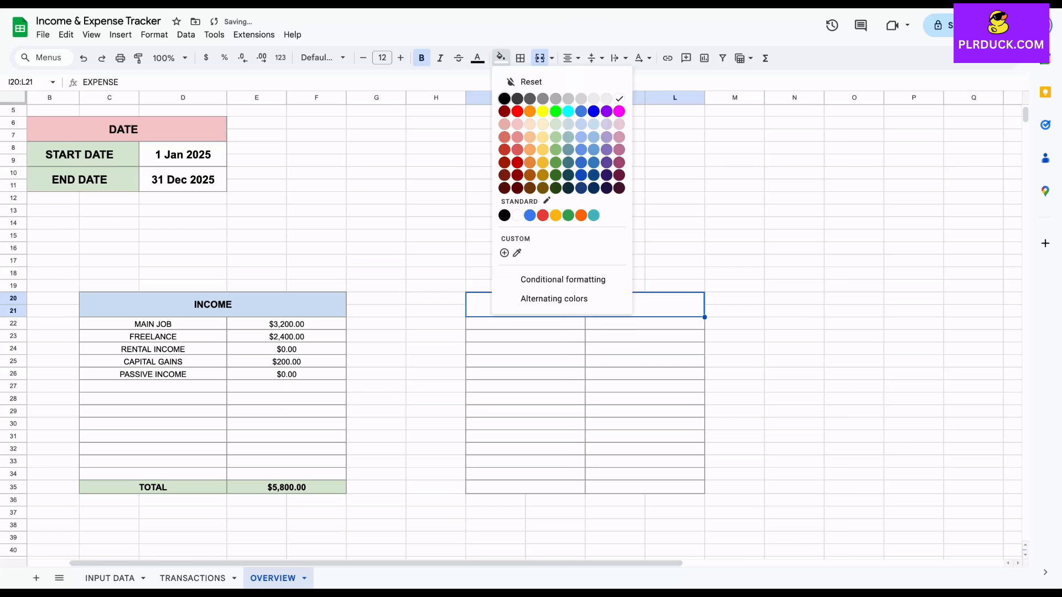
pyautogui.click(556, 125)
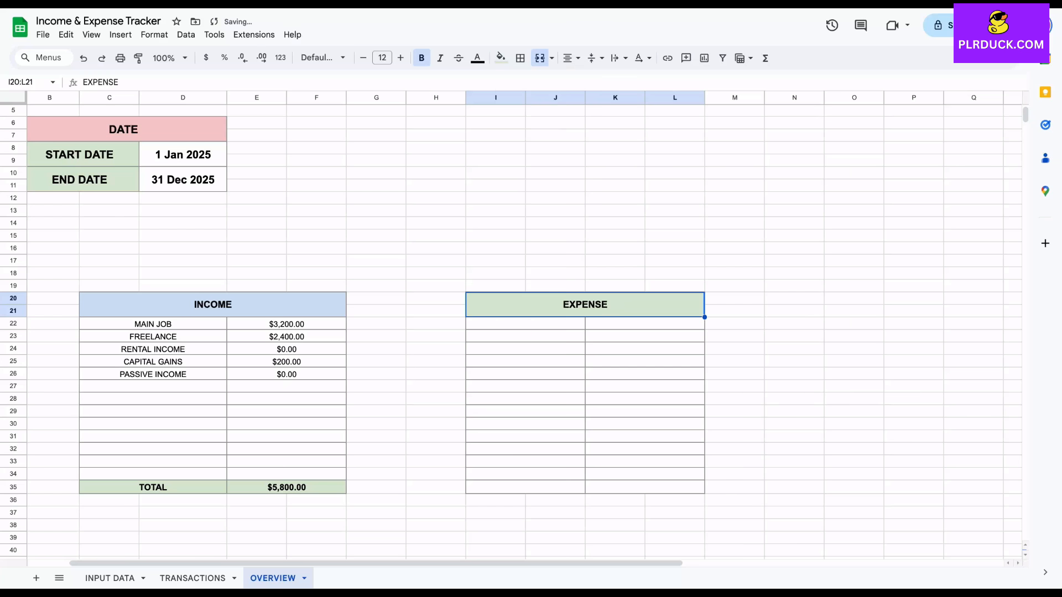
# Enter =IF('INPUT DATA'!G9="","",'INPUT DATA'!G9) in I22 to pull in the first expense subcategory
pyautogui.click(525, 324)
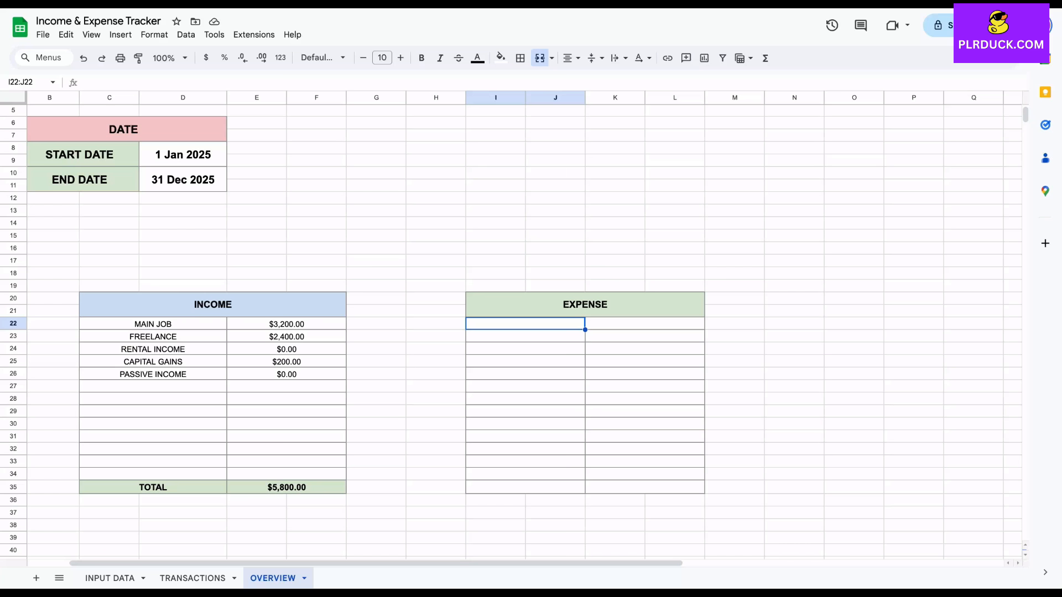
pyautogui.write('=')
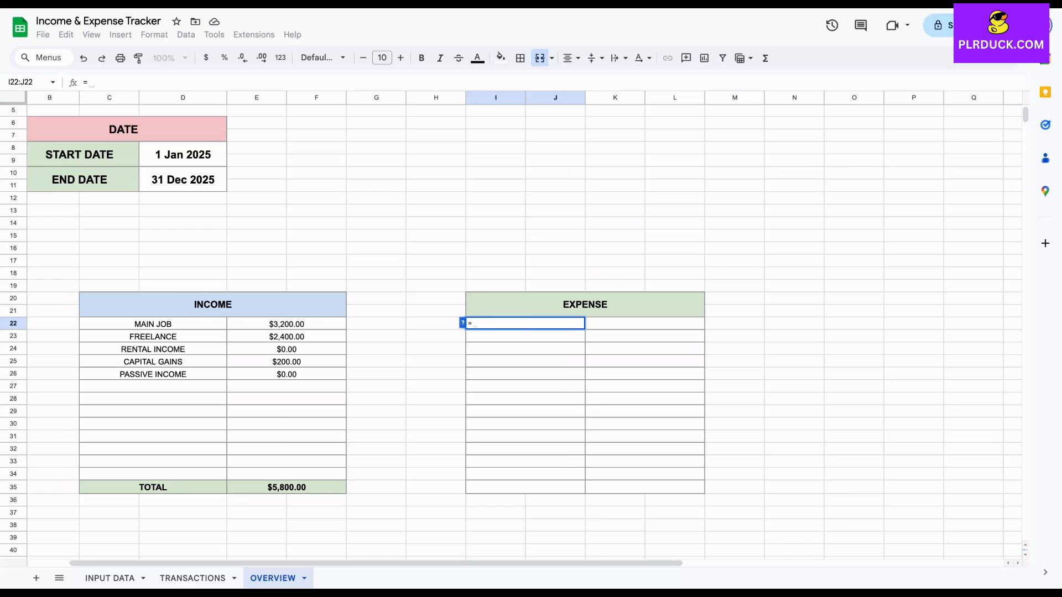
pyautogui.write('IF(')
pyautogui.click(109, 578)
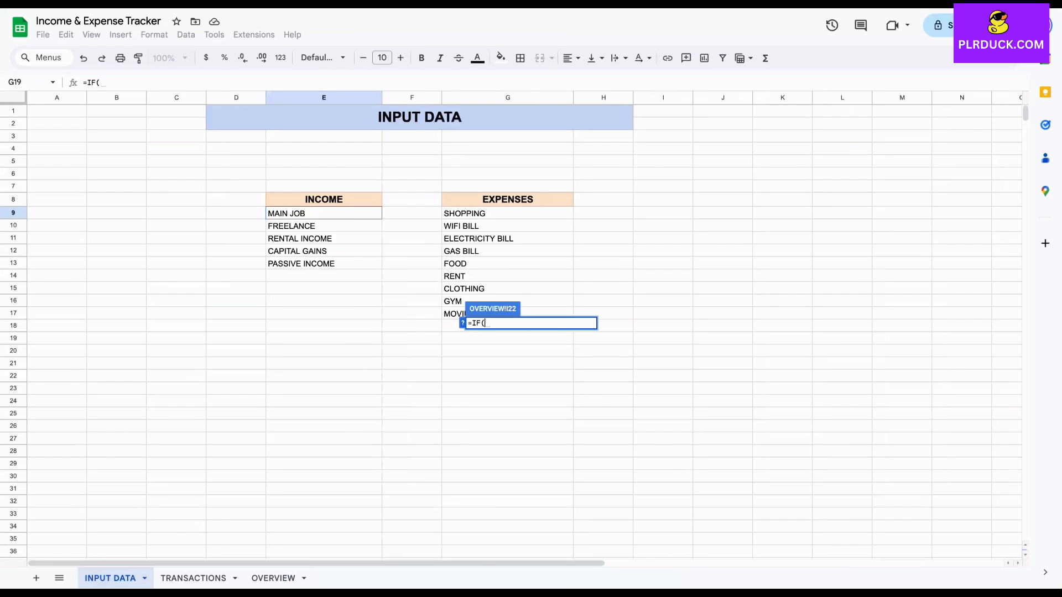
pyautogui.click(507, 214)
pyautogui.write('=""')
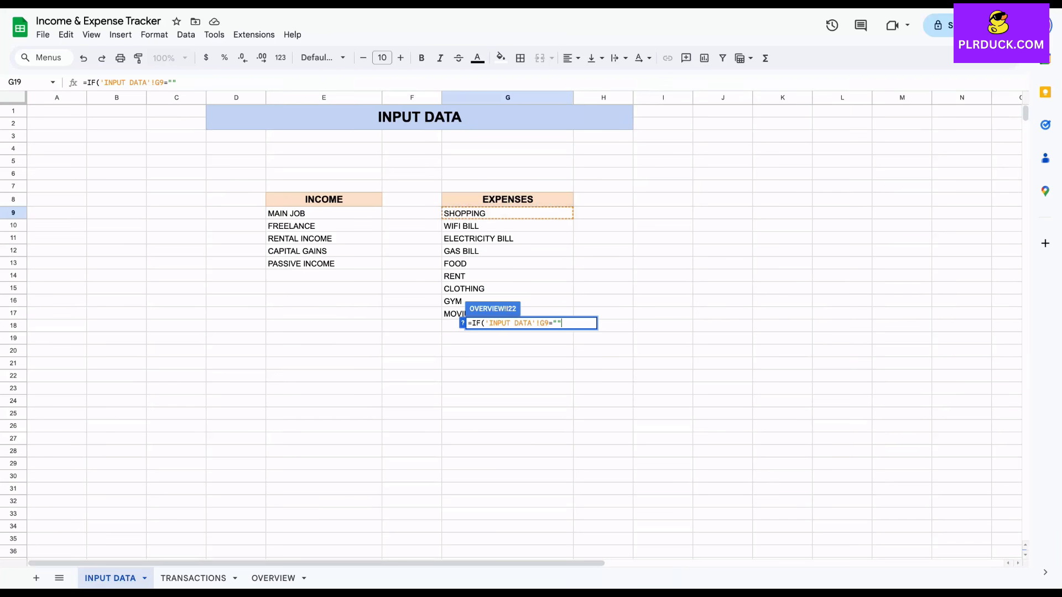
pyautogui.write(',"",')
pyautogui.click(507, 214)
pyautogui.write(')')
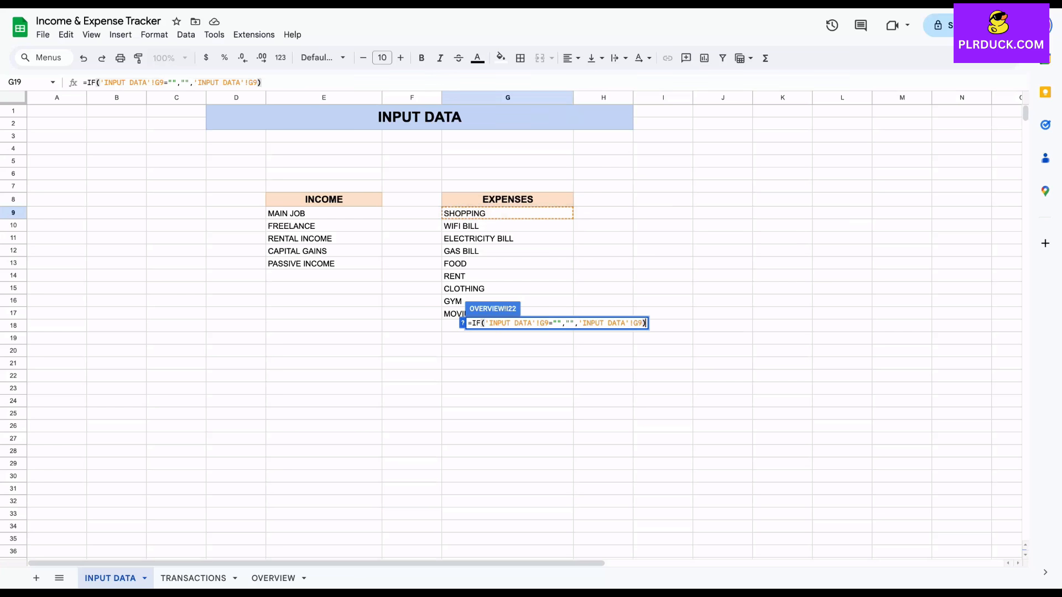
pyautogui.press('Return')
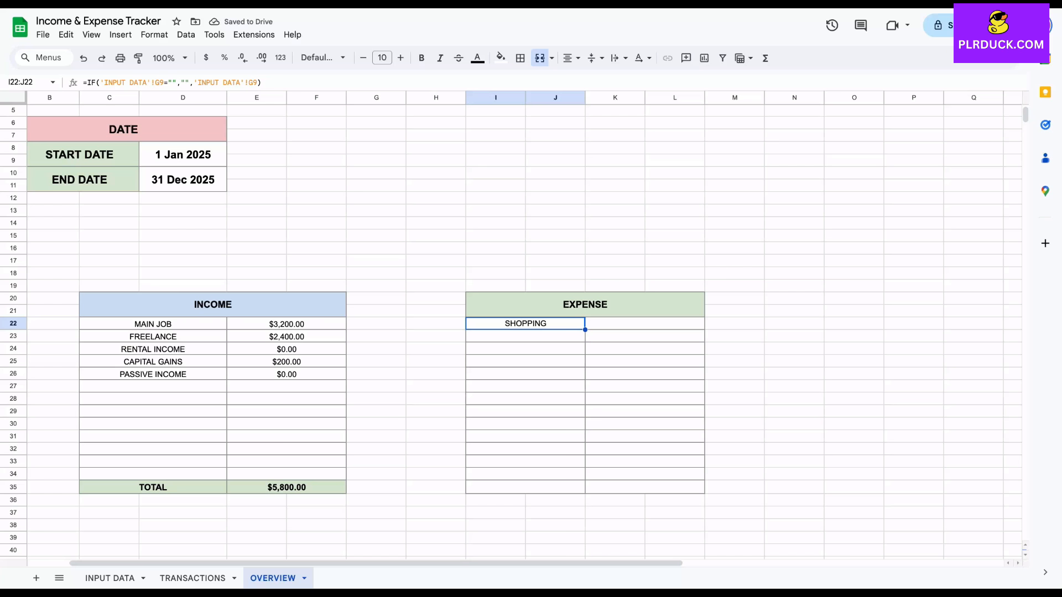
# Fill the expense subcategory formula in I22 down to row 34 of the expense table
pyautogui.moveTo(585, 330); pyautogui.dragTo(585, 480)
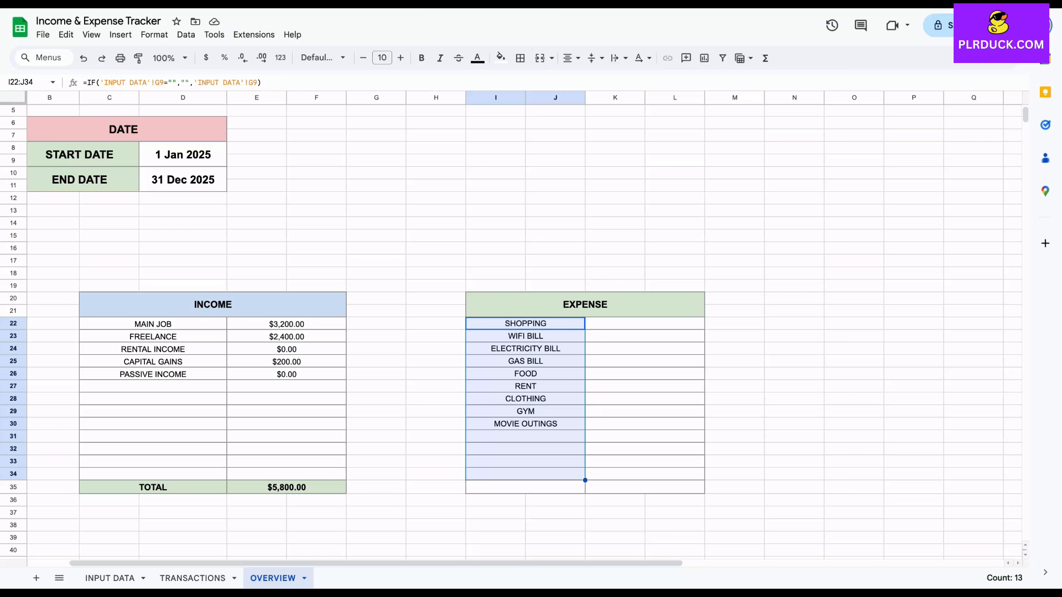
# Enter =SUMIF(TRANSACTIONS!G8:G16,"="&I22,TRANSACTIONS!E8:E16) in K22 to total the transactions for the first expense subcategory
pyautogui.click(645, 324)
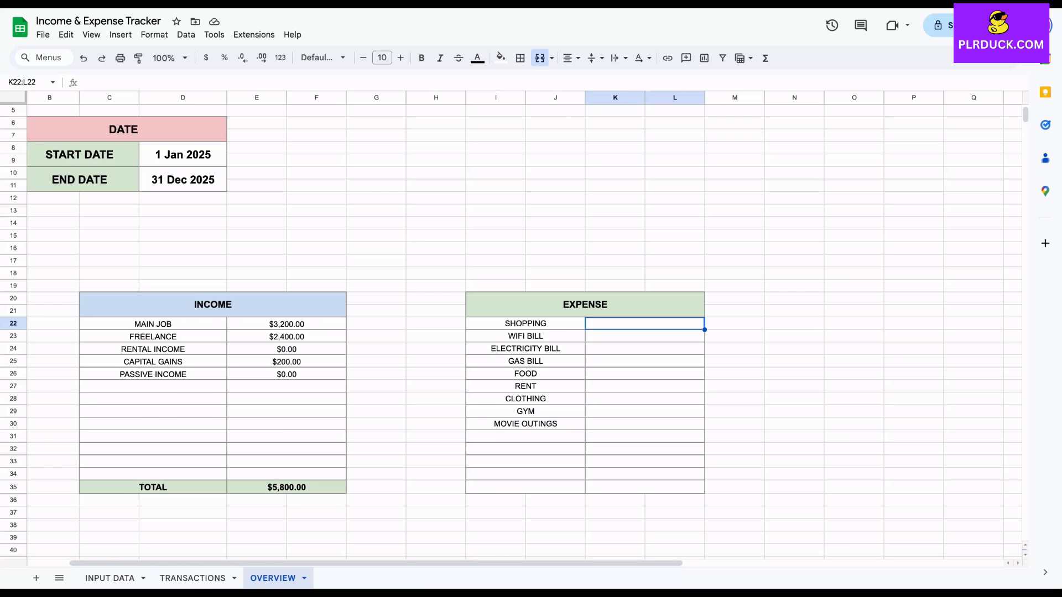
pyautogui.write('=SUMIF')
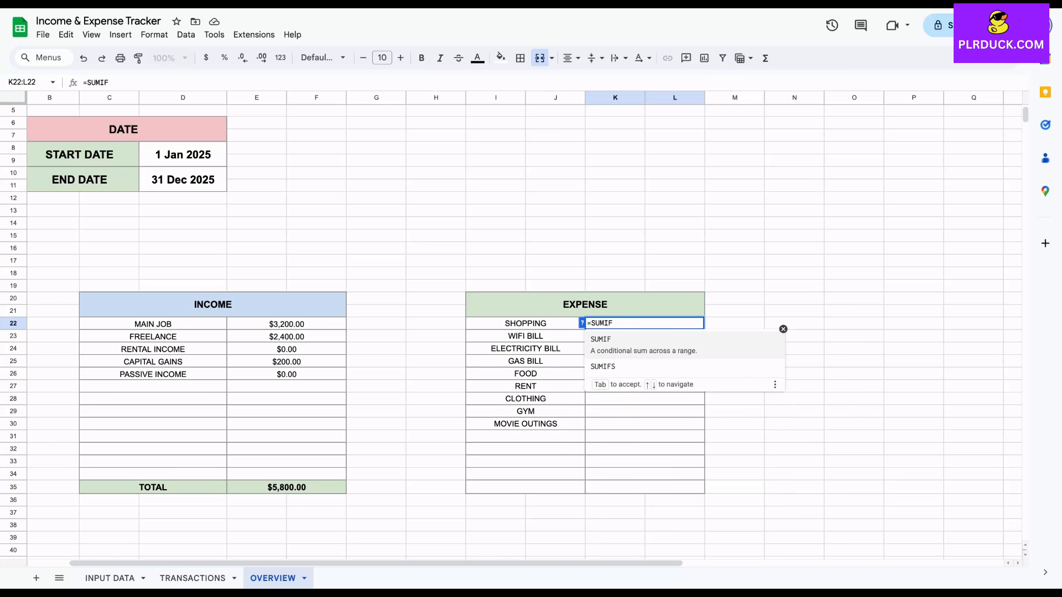
pyautogui.write('(')
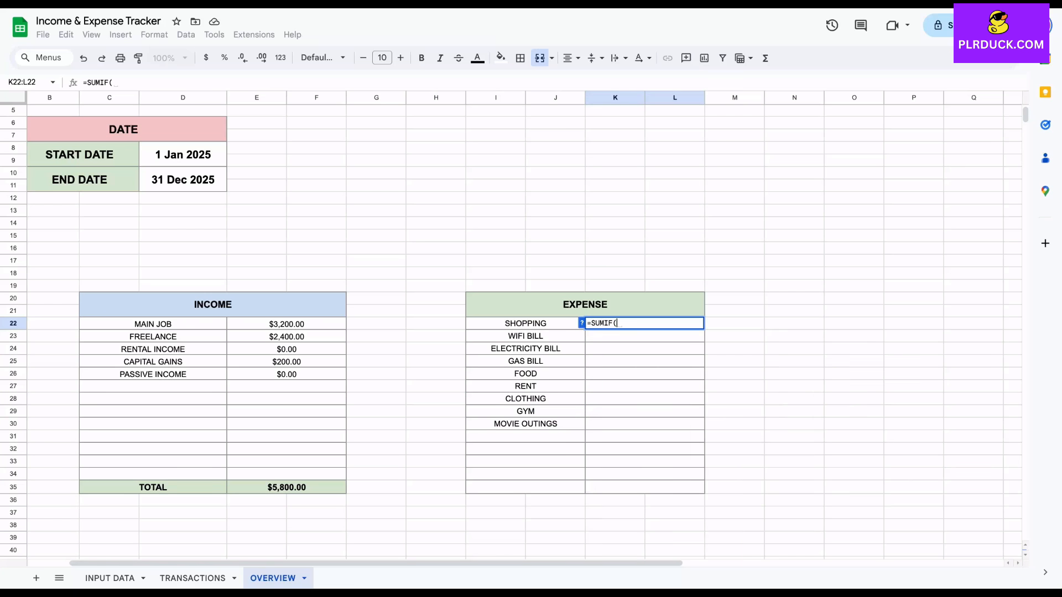
pyautogui.click(193, 578)
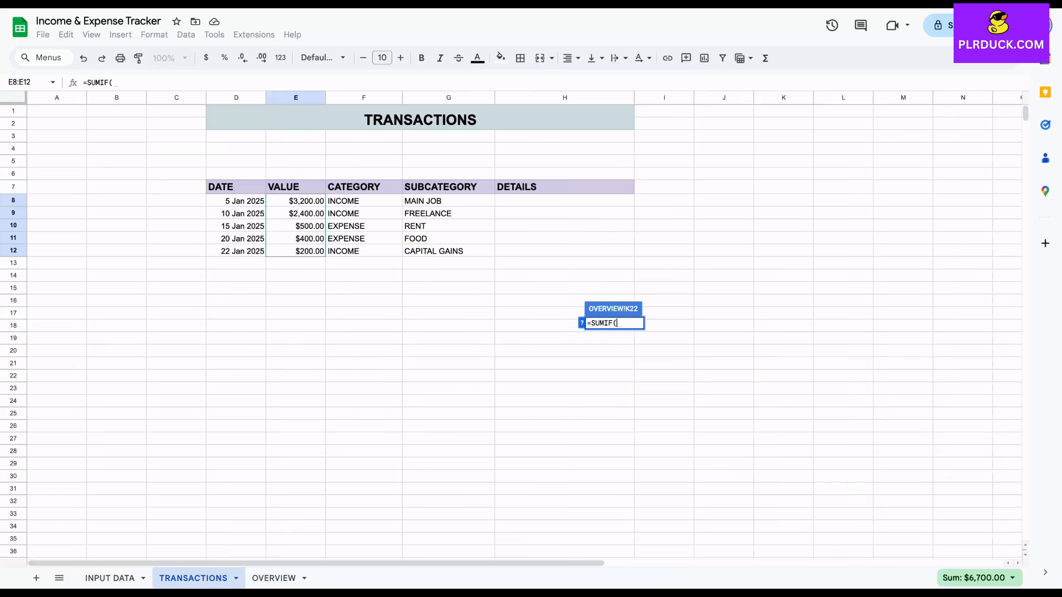
pyautogui.click(448, 200)
pyautogui.moveTo(448, 201); pyautogui.dragTo(448, 301)
pyautogui.write(',"="&')
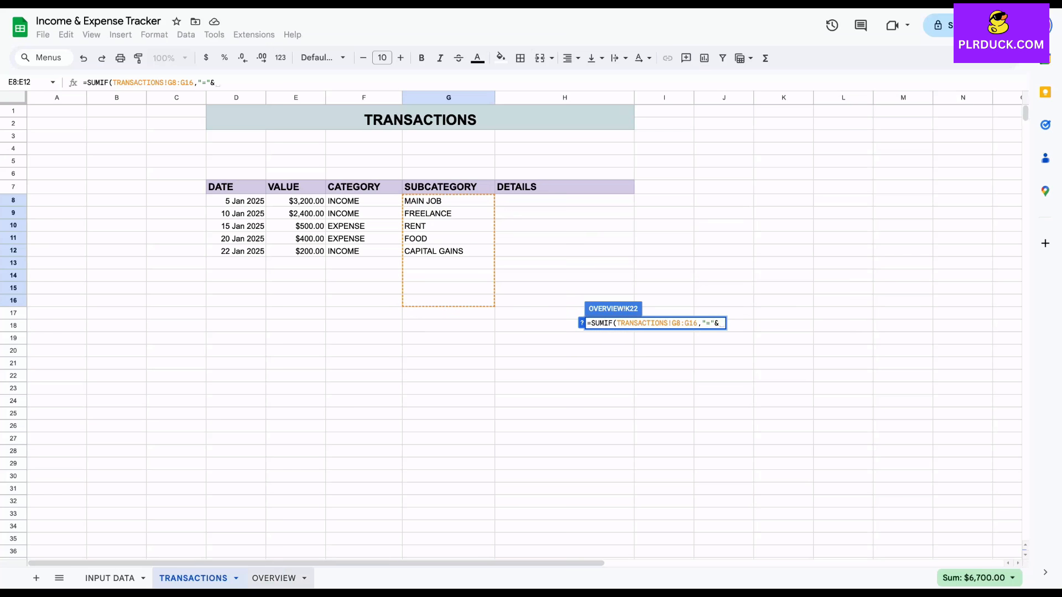
pyautogui.click(274, 578)
pyautogui.click(525, 324)
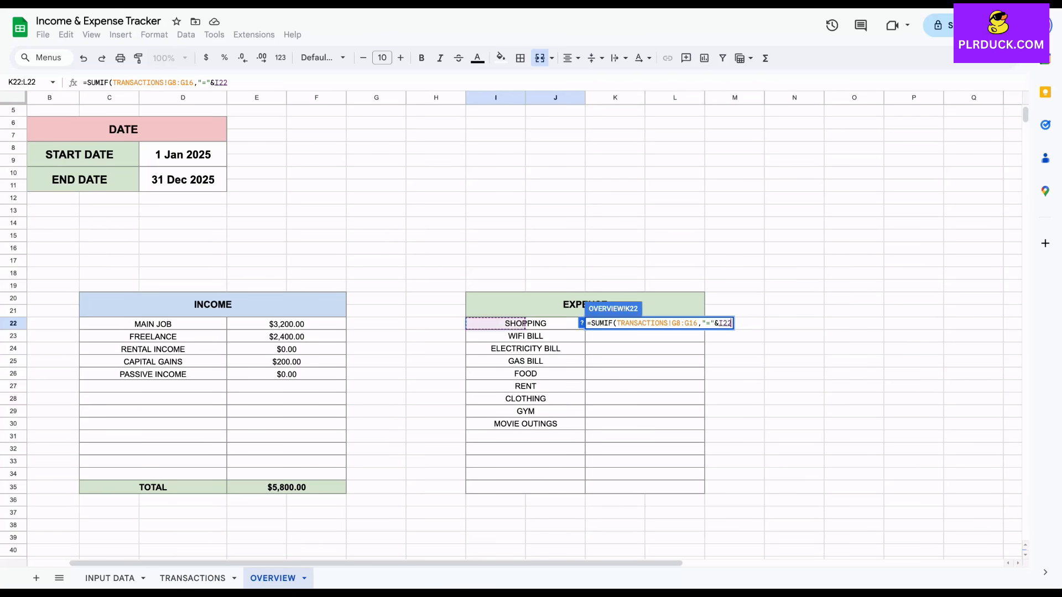
pyautogui.write(',')
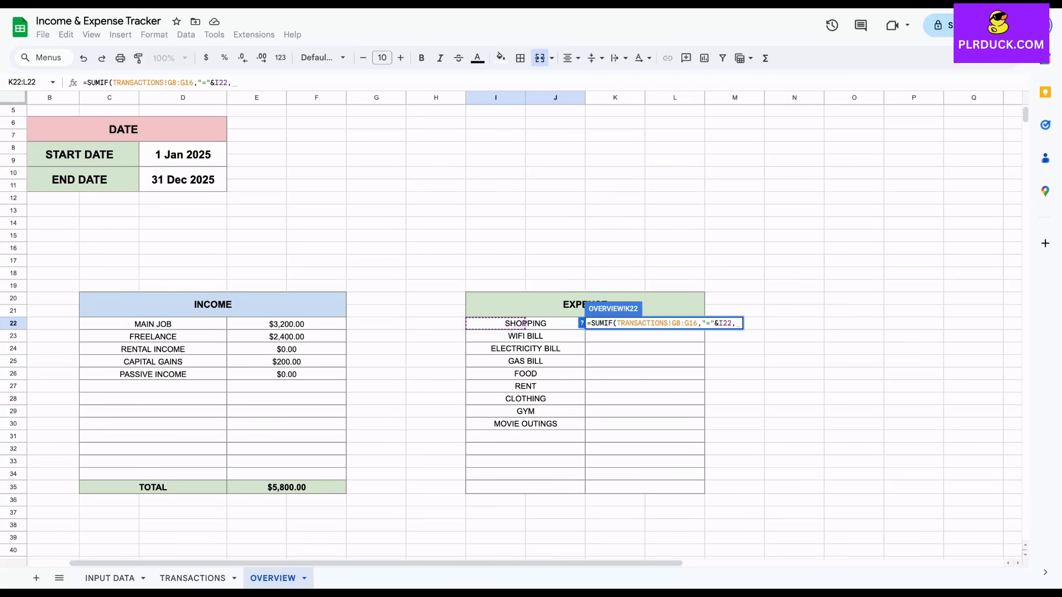
pyautogui.click(193, 578)
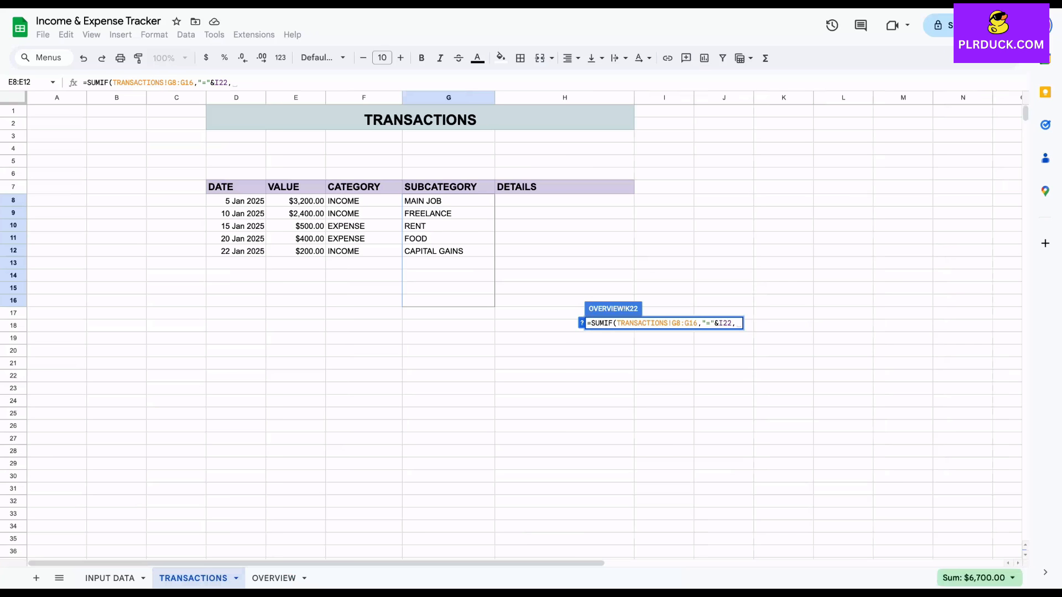
pyautogui.moveTo(295, 200); pyautogui.dragTo(295, 300)
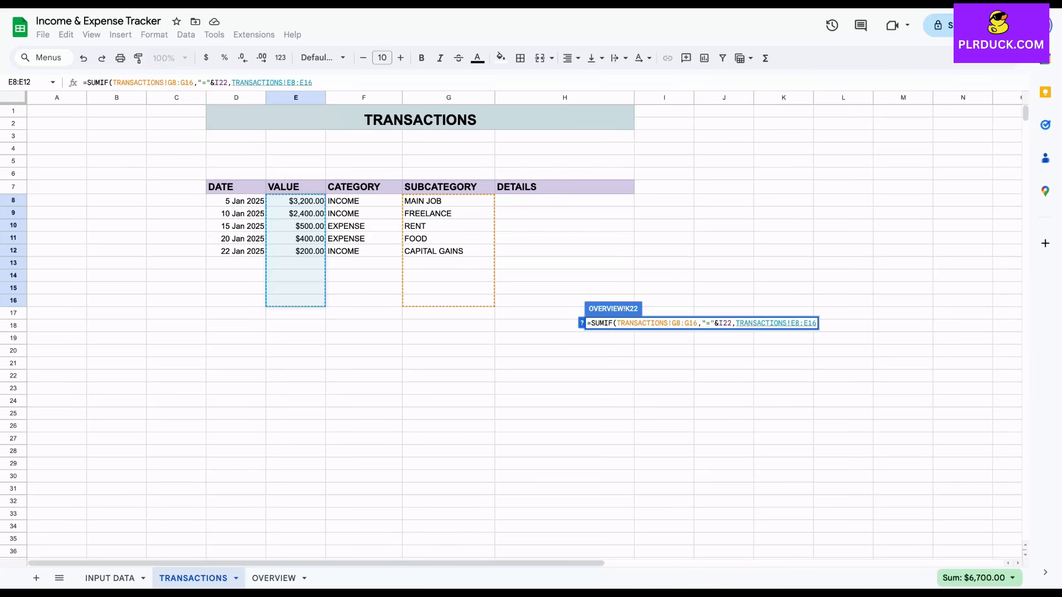
pyautogui.write(')')
pyautogui.press('Return')
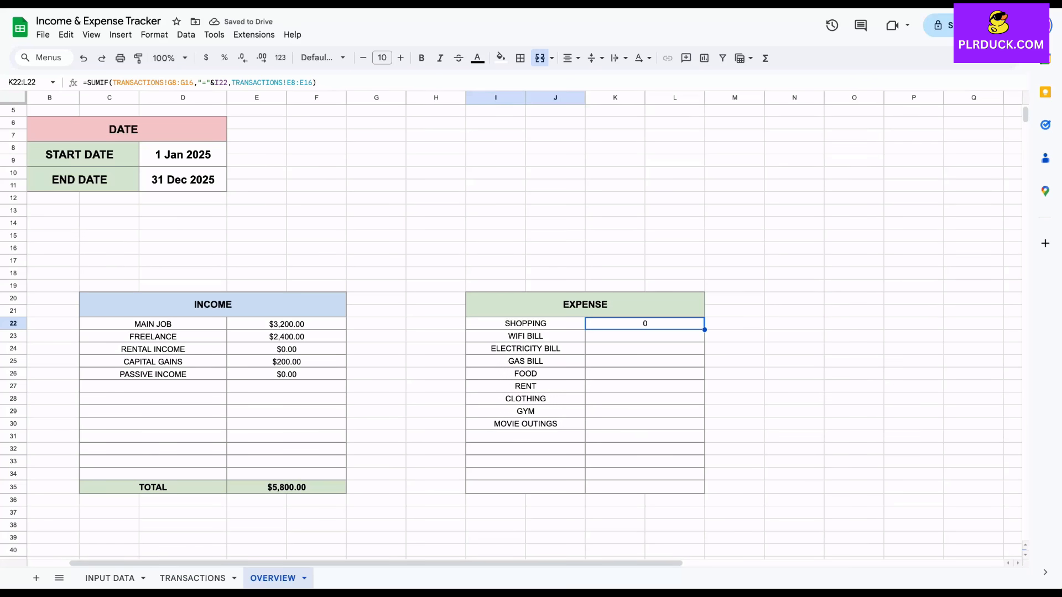
# Make the K22 formula's ranges absolute: TRANSACTIONS!$G$8:$G$16 for the subcategories and TRANSACTIONS!$E$8:$E$16 for the values
pyautogui.click(168, 82)
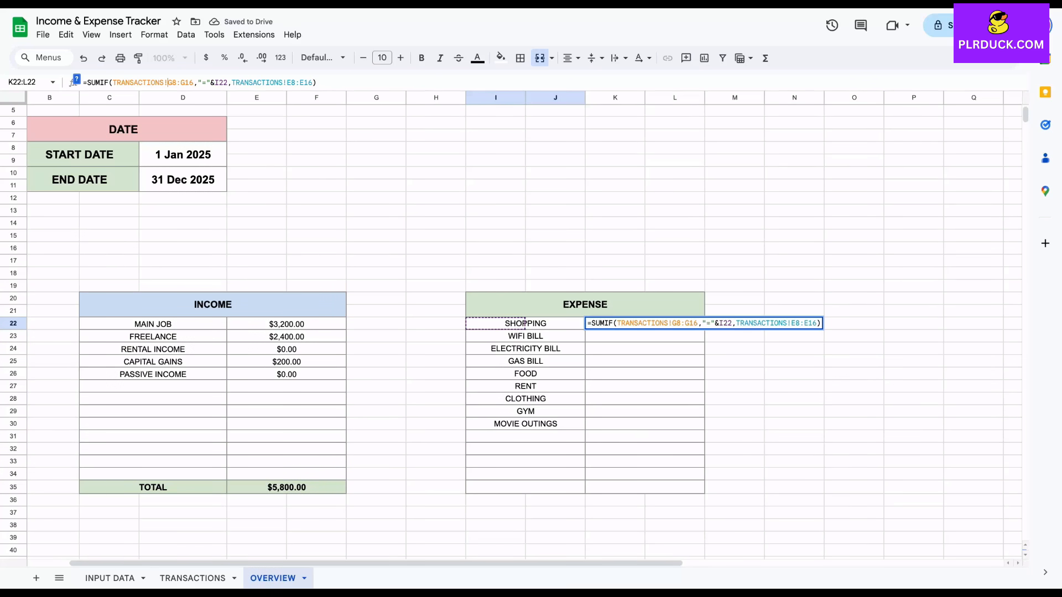
pyautogui.write('$')
pyautogui.press('Right')
pyautogui.write('$')
pyautogui.press('Right')
pyautogui.press('Right')
pyautogui.write('$')
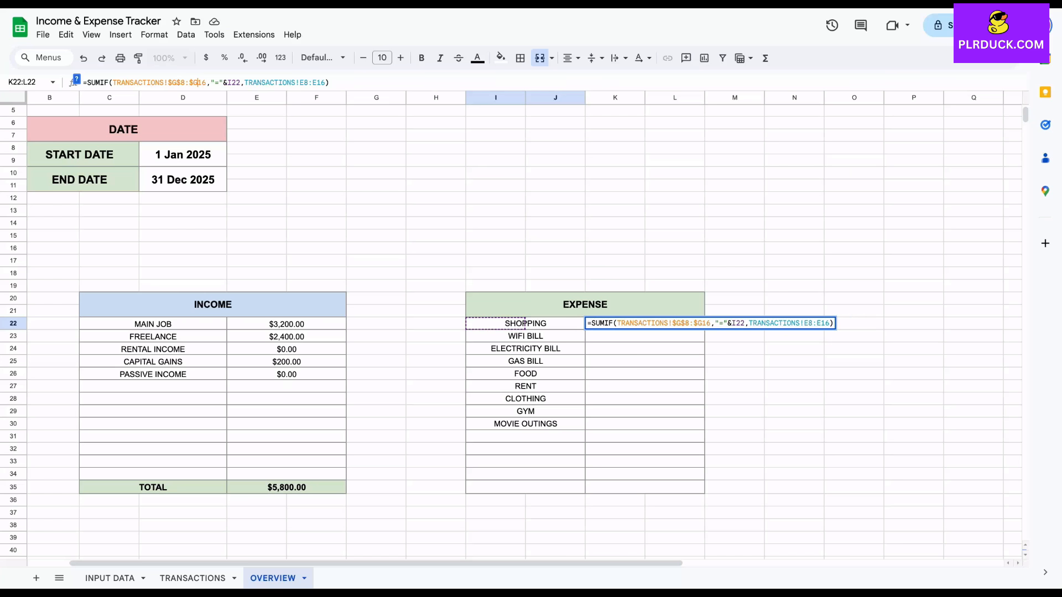
pyautogui.press('Right')
pyautogui.write('$')
pyautogui.press('Right')
pyautogui.press('Right')
pyautogui.press('Right')
pyautogui.press('Right')
pyautogui.press('Right')
pyautogui.press('Right')
pyautogui.press('Right')
pyautogui.press('Right')
pyautogui.press('Right')
pyautogui.press('Right')
pyautogui.press('Right')
pyautogui.press('Right')
pyautogui.press('Right')
pyautogui.press('Right')
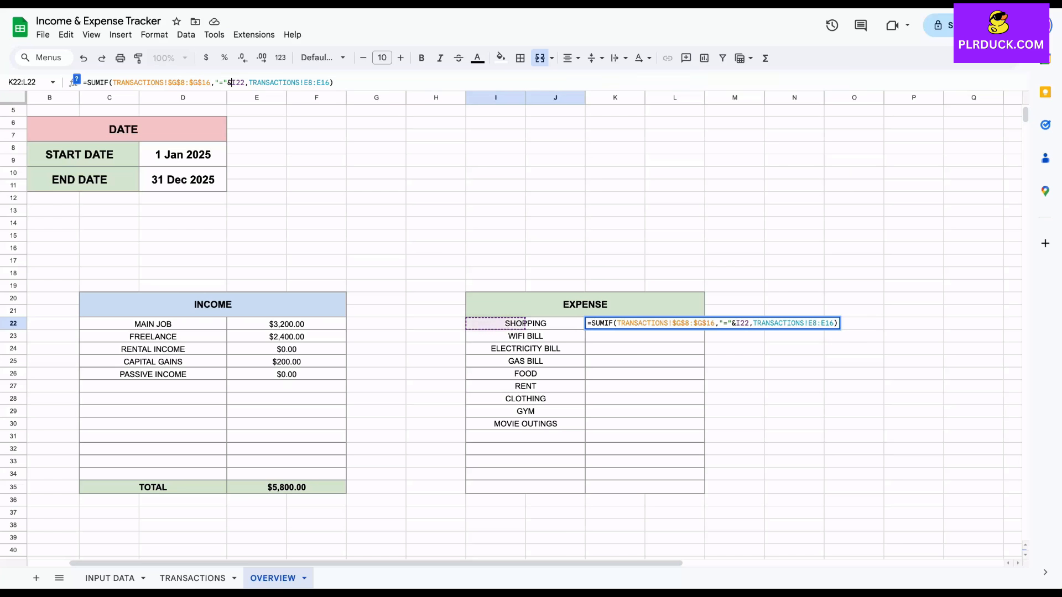
pyautogui.press('Right')
pyautogui.press('Right')
pyautogui.press('Right')
pyautogui.press('Right')
pyautogui.press('Right')
pyautogui.write('$G$')
pyautogui.press('Right')
pyautogui.press('Right')
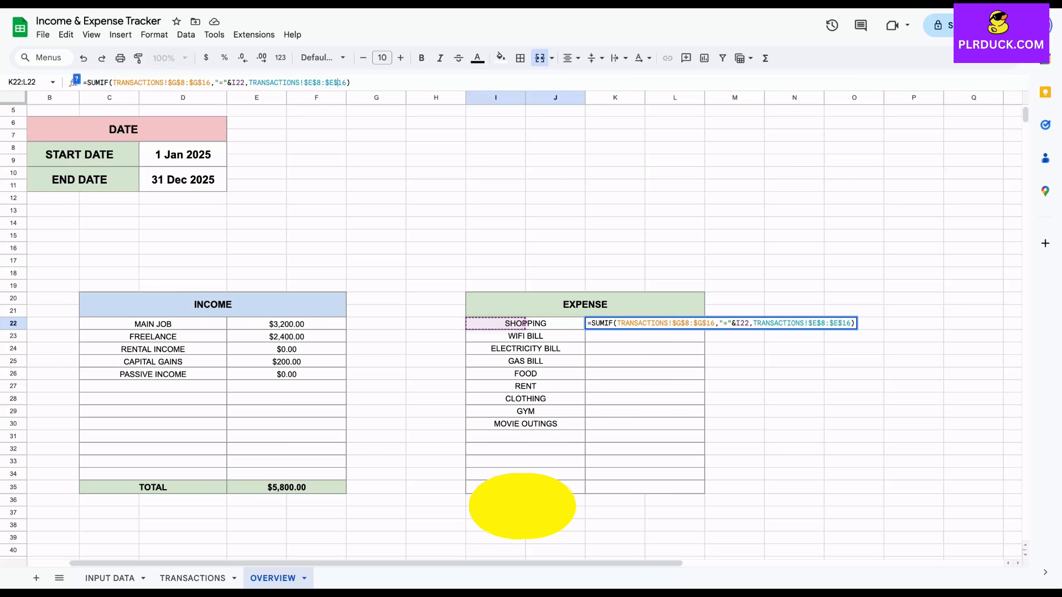
pyautogui.press('Return')
# Fill the K22 SUMIF formula down to row 30 and format the expense amounts K22:L30 as currency
pyautogui.press('Up')
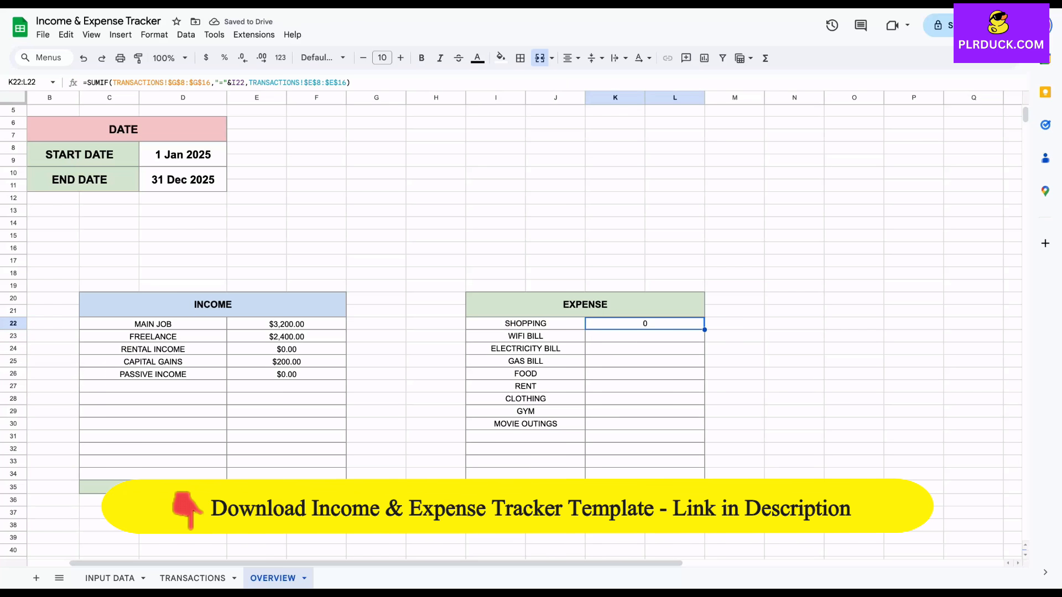
pyautogui.doubleClick(704, 330)
pyautogui.click(735, 374)
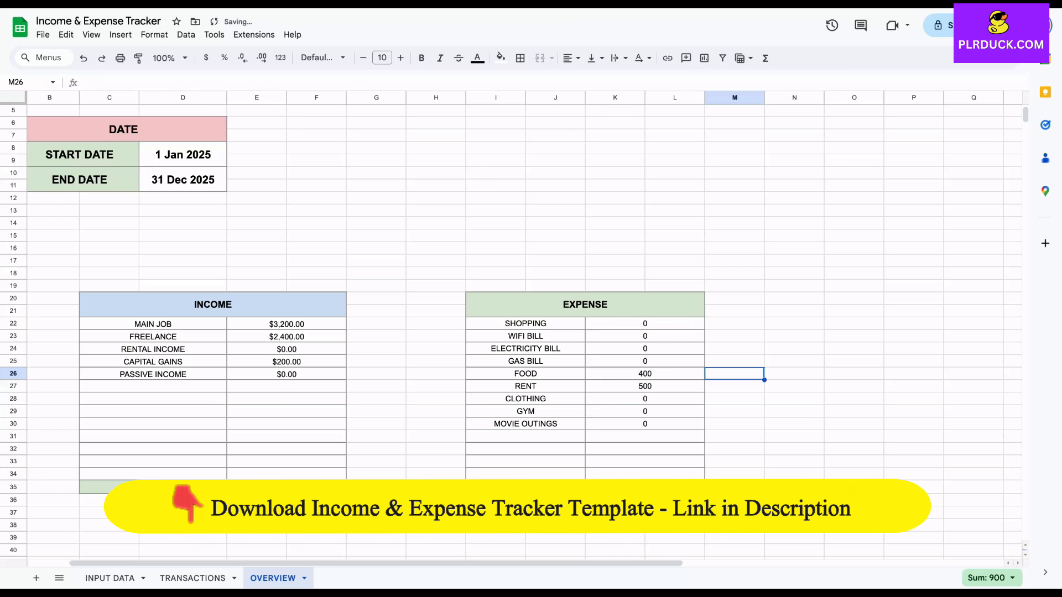
pyautogui.moveTo(645, 324); pyautogui.dragTo(645, 424)
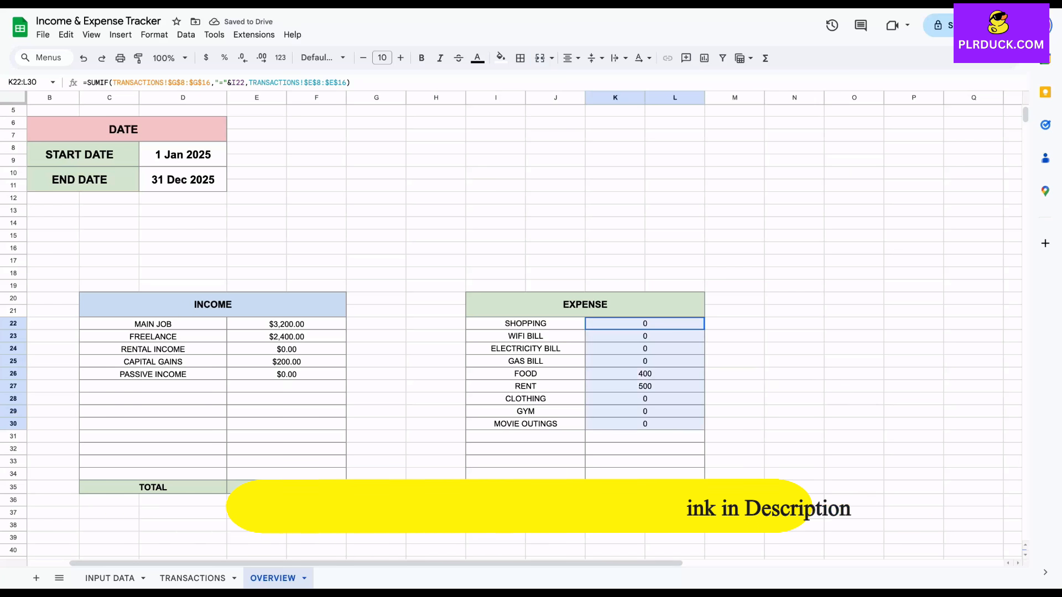
pyautogui.click(206, 58)
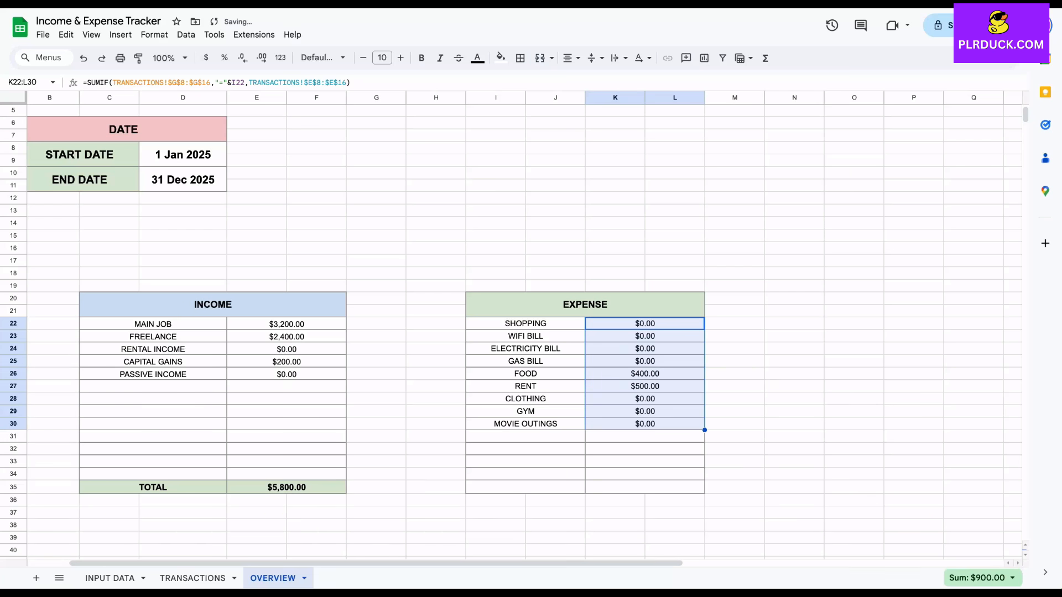
pyautogui.click(735, 361)
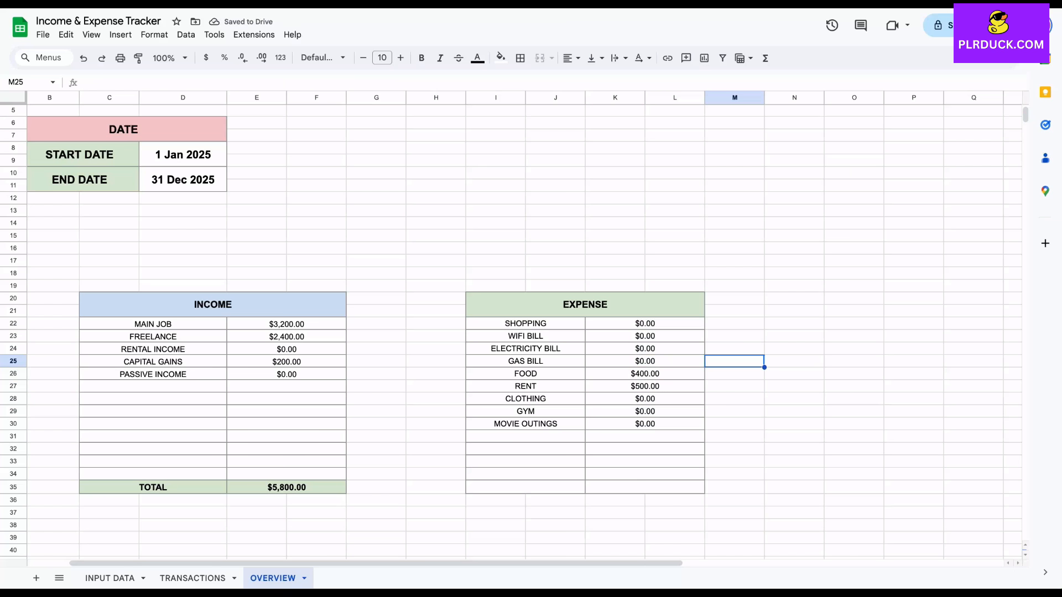
pyautogui.click(645, 374)
pyautogui.click(645, 387)
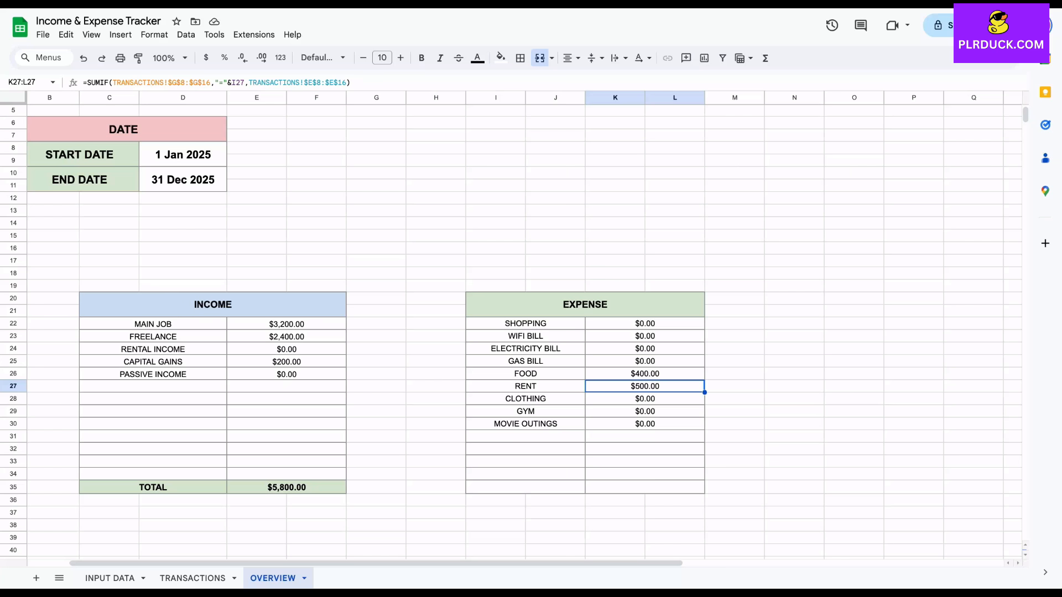
# Enter the label TOTAL in I35 and a SUM formula adding up the expense amounts in K35
pyautogui.click(525, 488)
pyautogui.write('TOTAL')
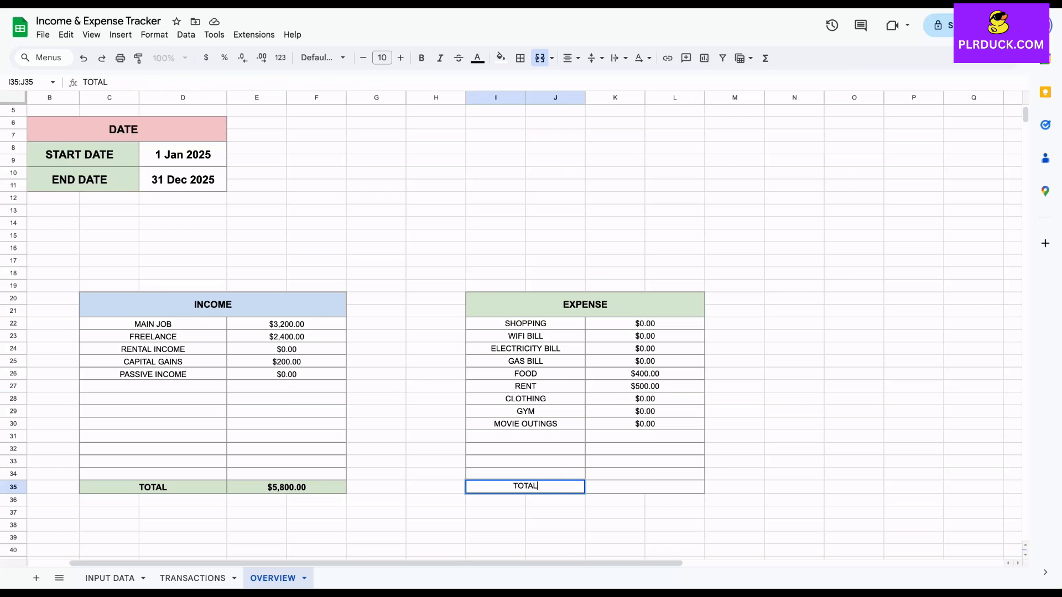
pyautogui.press('Tab')
pyautogui.write('=SUM(')
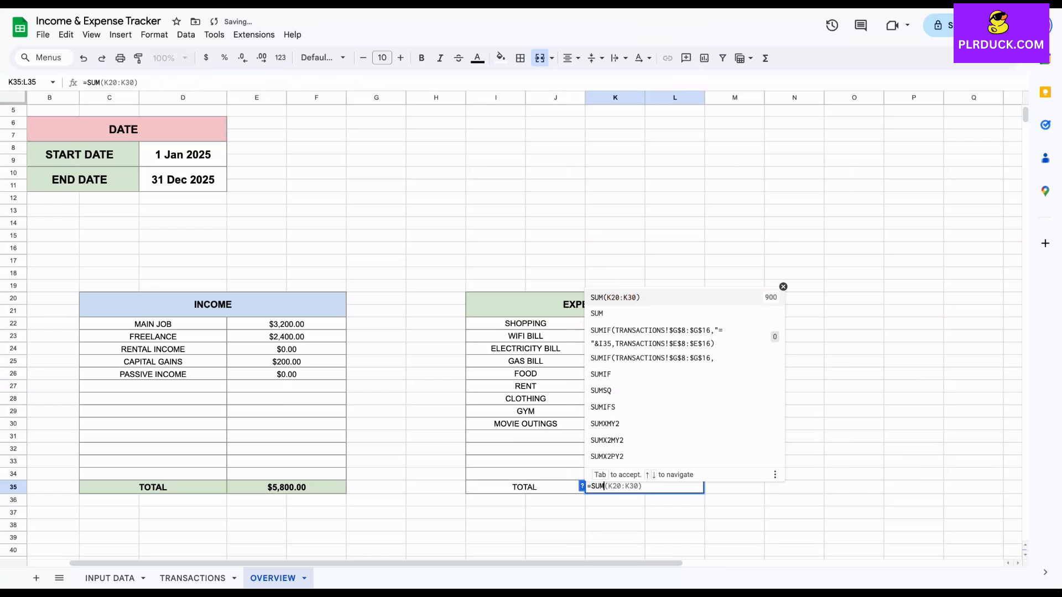
pyautogui.moveTo(645, 323); pyautogui.dragTo(645, 462)
pyautogui.write(')')
pyautogui.press('Return')
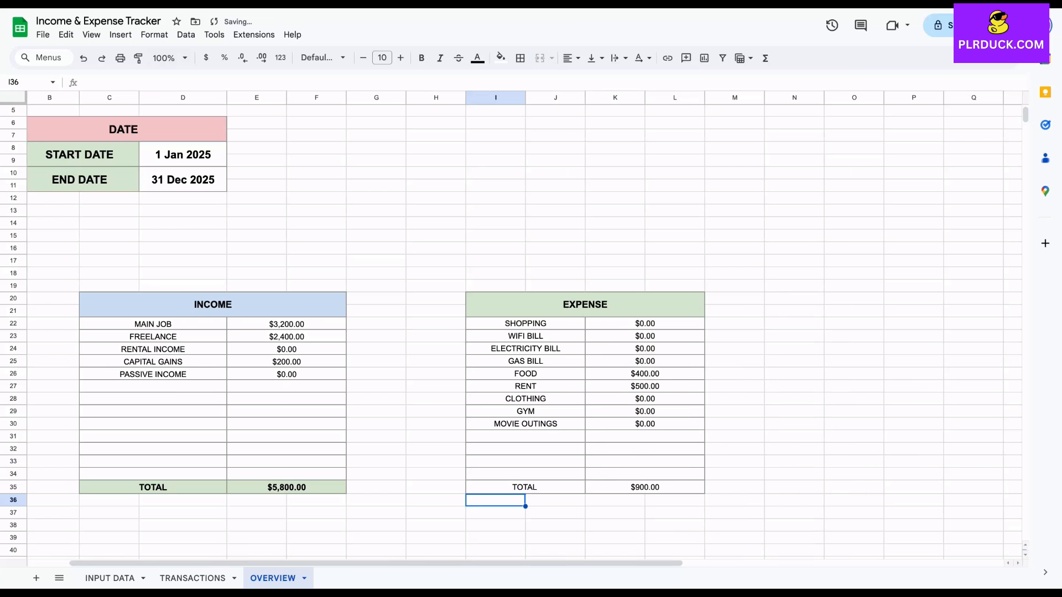
# Format the expense table's TOTAL row I35:L35 as bold, font size 11, with a light blue fill
pyautogui.moveTo(526, 487); pyautogui.dragTo(645, 487)
pyautogui.click(400, 58)
pyautogui.click(422, 58)
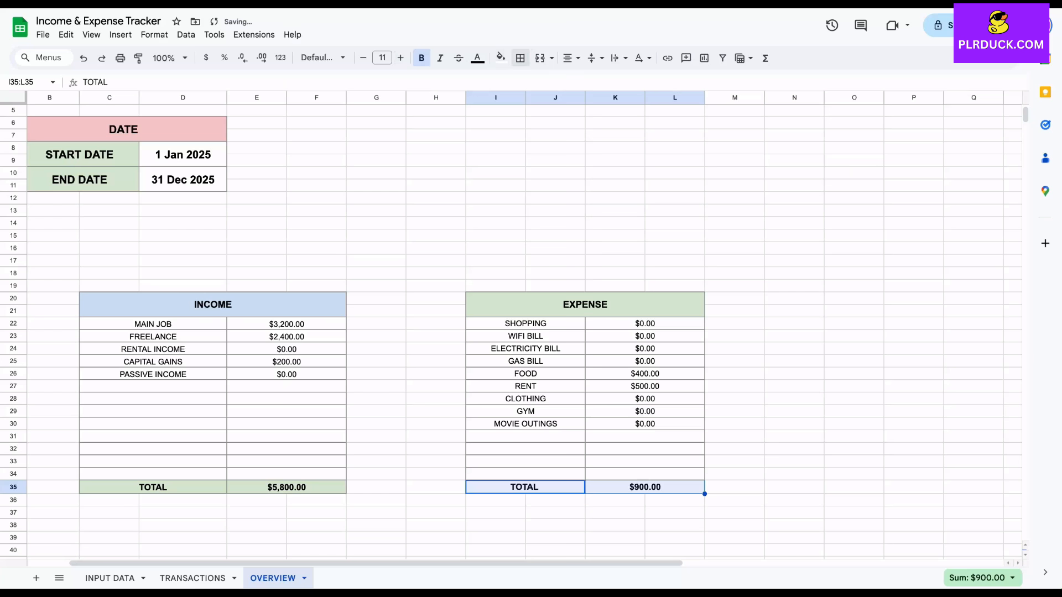
pyautogui.click(500, 58)
pyautogui.click(580, 123)
pyautogui.click(795, 349)
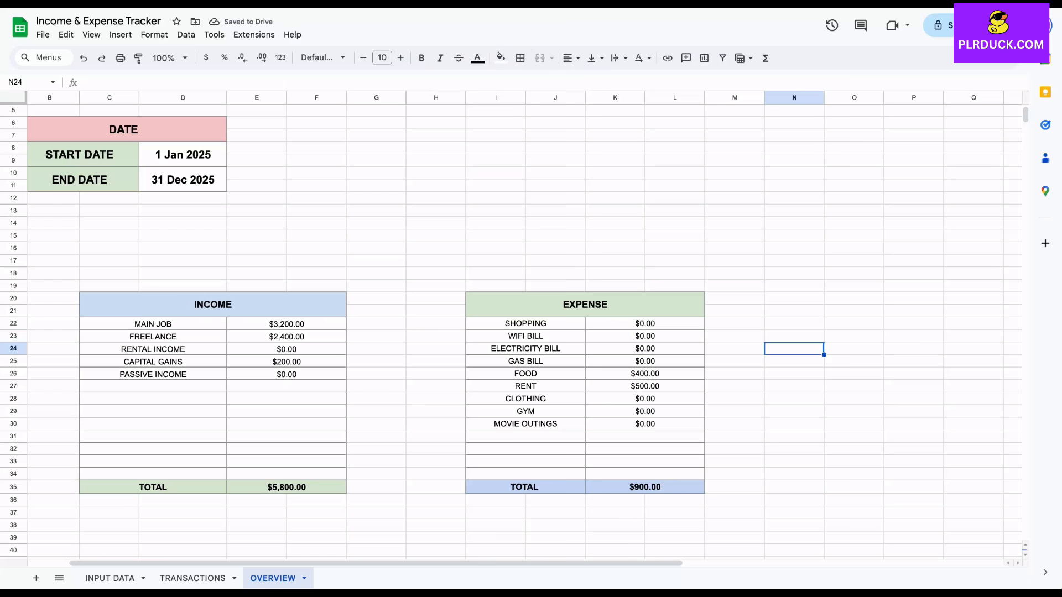
# Merge the cells B13:D14 below the DATE table into one heading cell
pyautogui.hscroll(-1, 511, 332)
pyautogui.scroll(2, 511, 331)
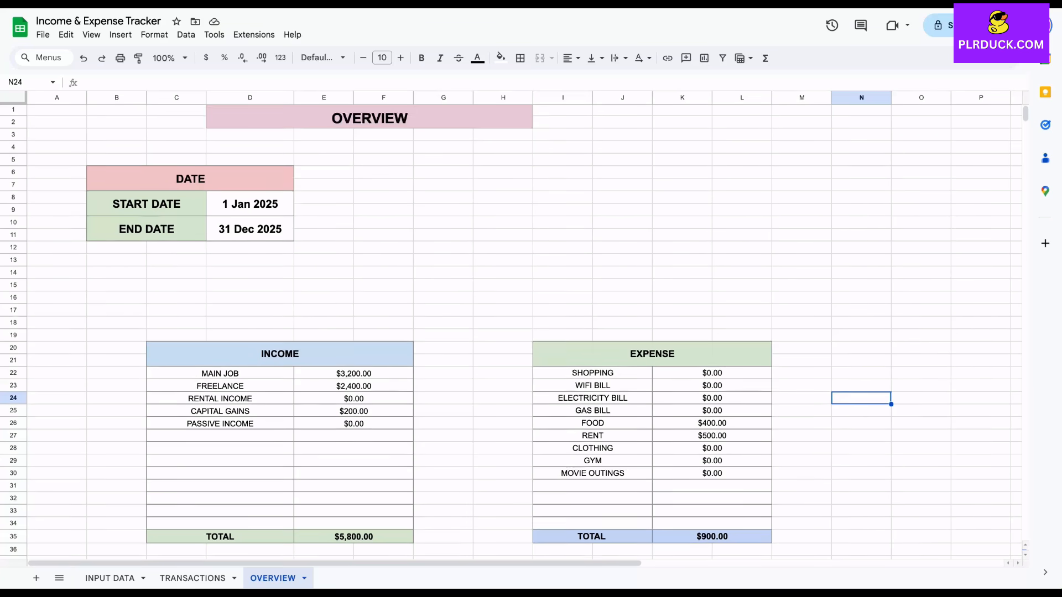
pyautogui.moveTo(116, 262); pyautogui.dragTo(251, 274)
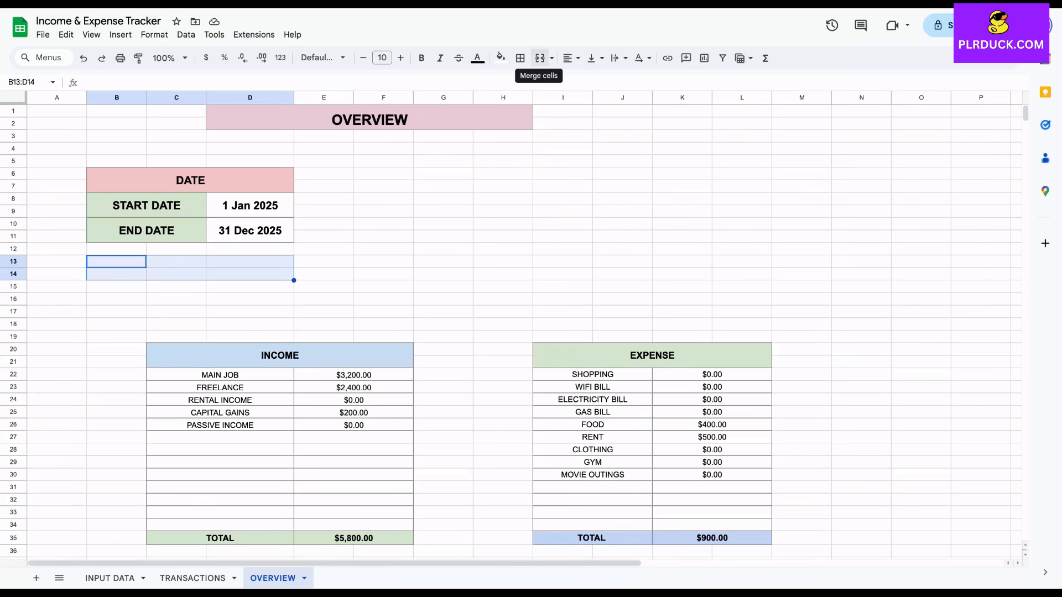
pyautogui.click(540, 58)
# Insert two rows at row 18, above the INCOME and EXPENSE tables
pyautogui.click(13, 324)
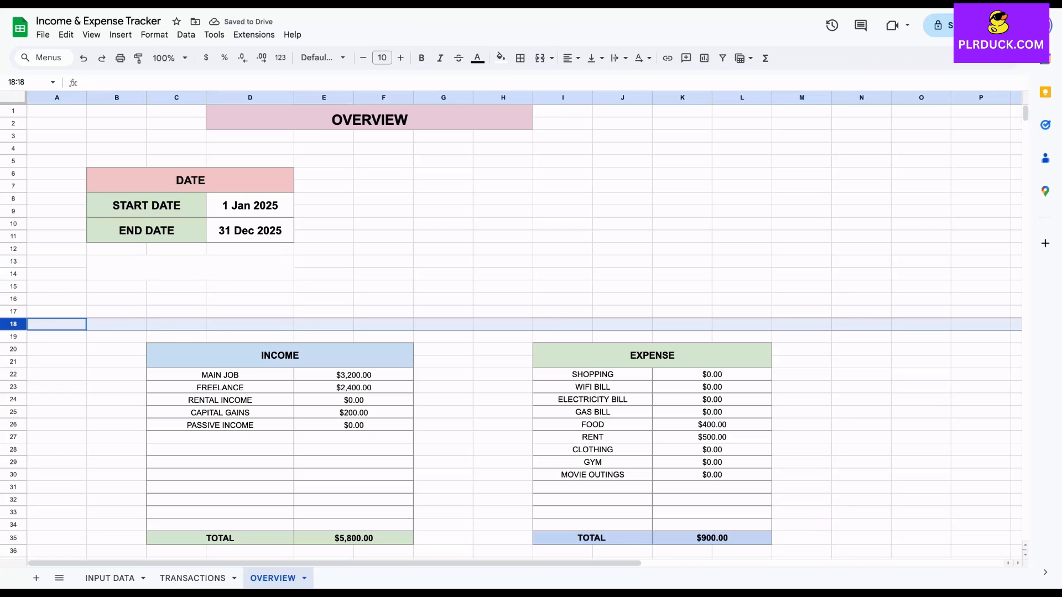
pyautogui.rightClick(13, 324)
pyautogui.click(73, 112)
# Merge B15:C16 and D15:D16, and copy this merged layout to the two rows below, B17:D18
pyautogui.moveTo(117, 286); pyautogui.dragTo(177, 299)
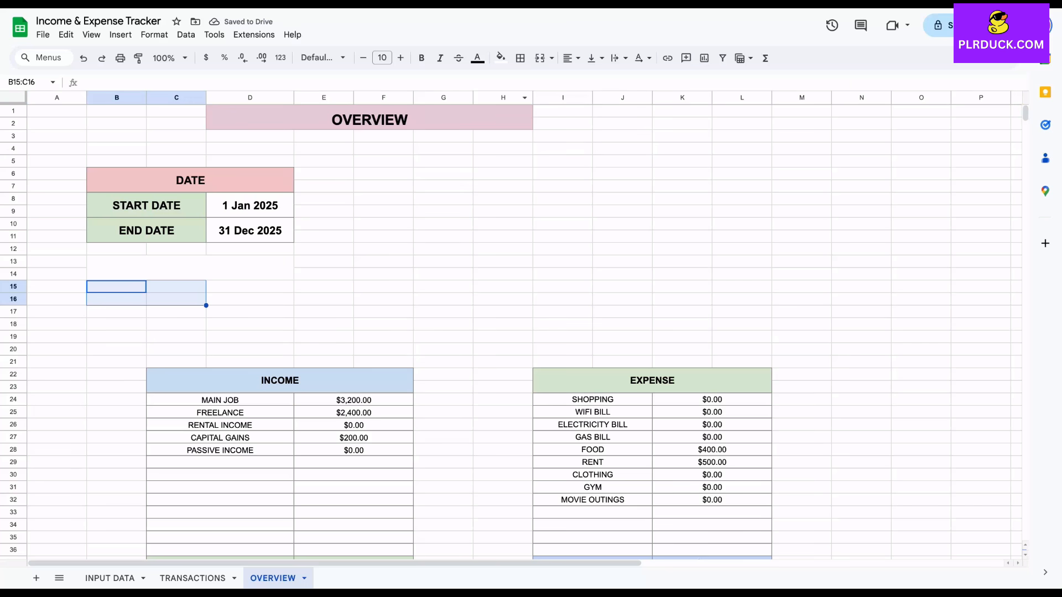
pyautogui.click(540, 58)
pyautogui.moveTo(250, 286); pyautogui.dragTo(250, 299)
pyautogui.click(500, 57)
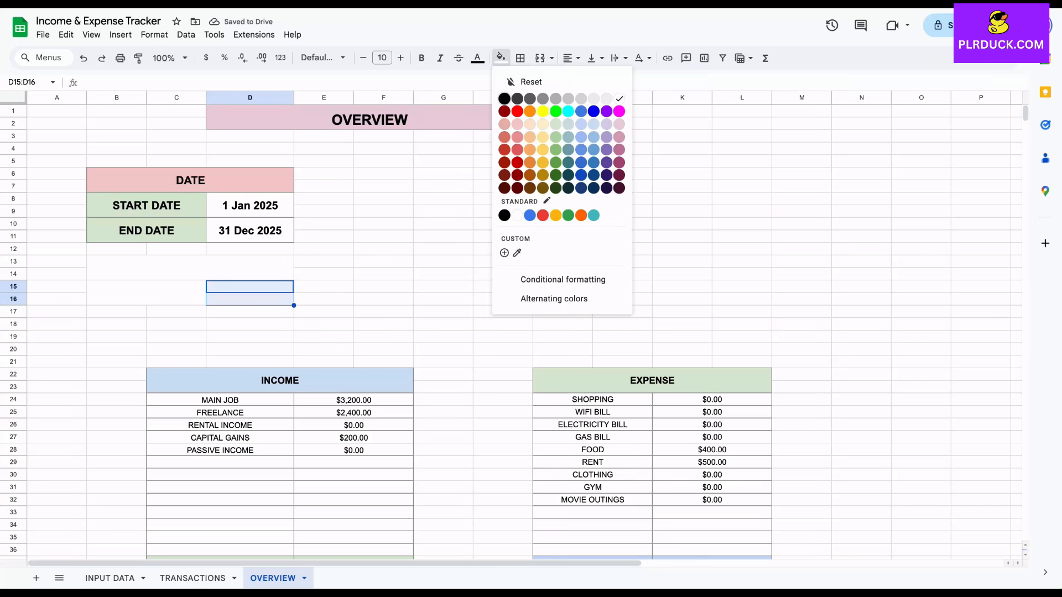
pyautogui.click(540, 58)
pyautogui.moveTo(146, 293); pyautogui.dragTo(250, 293)
pyautogui.hotkey('ctrl', 'c')
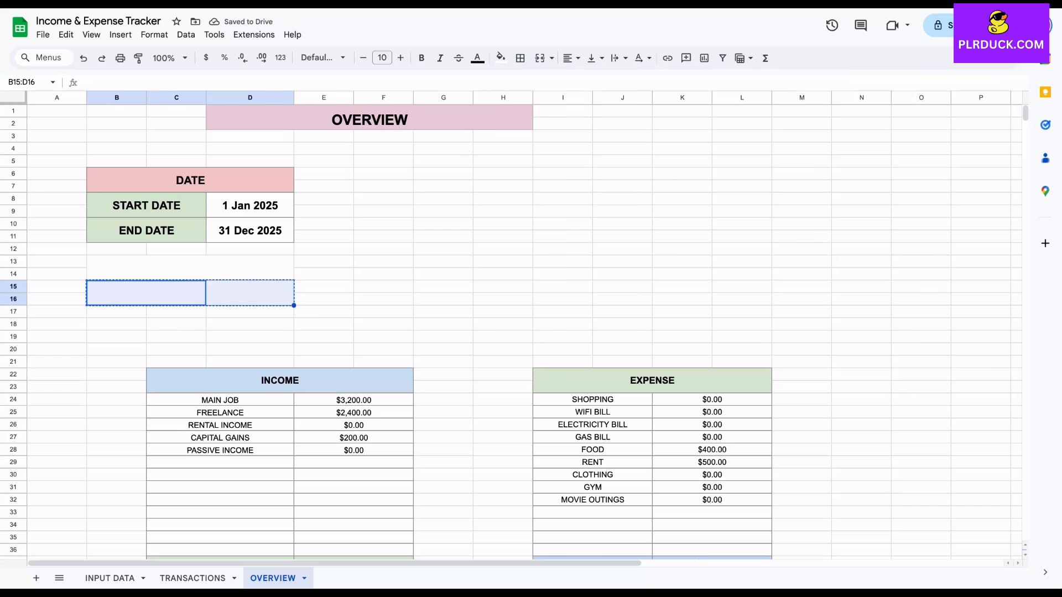
pyautogui.click(146, 313)
pyautogui.hotkey('ctrl', 'v')
# Enter the heading OVERVIEW in the merged cell B13:D14
pyautogui.click(190, 268)
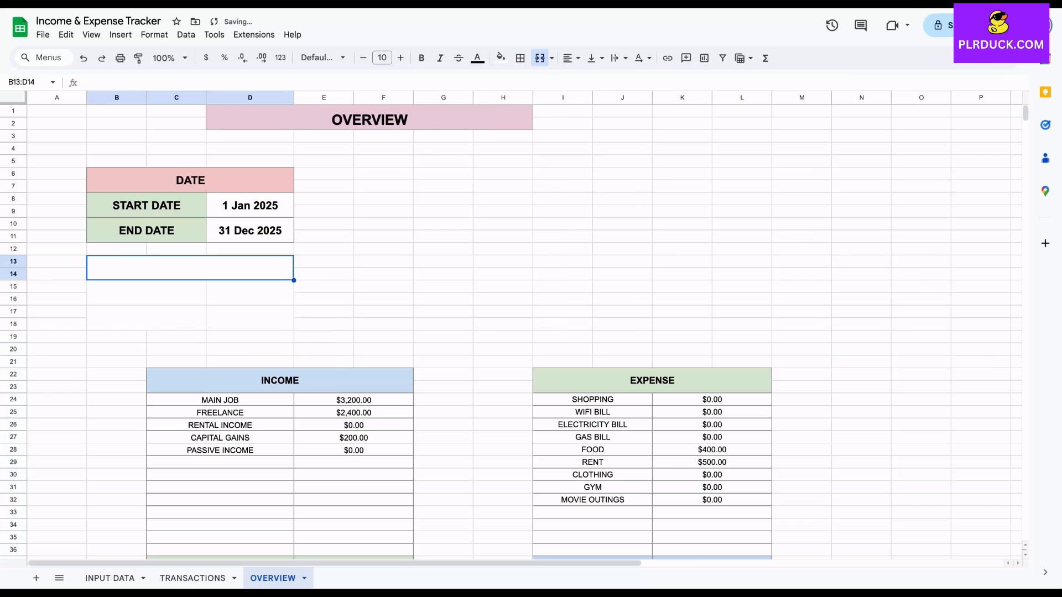
pyautogui.write('OVER')
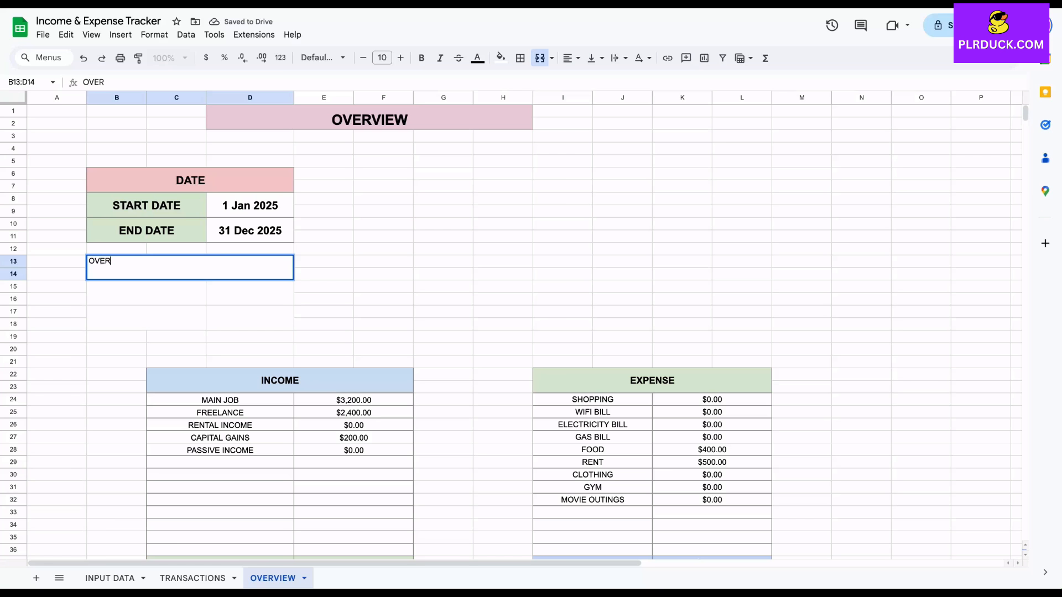
pyautogui.write('VIEW')
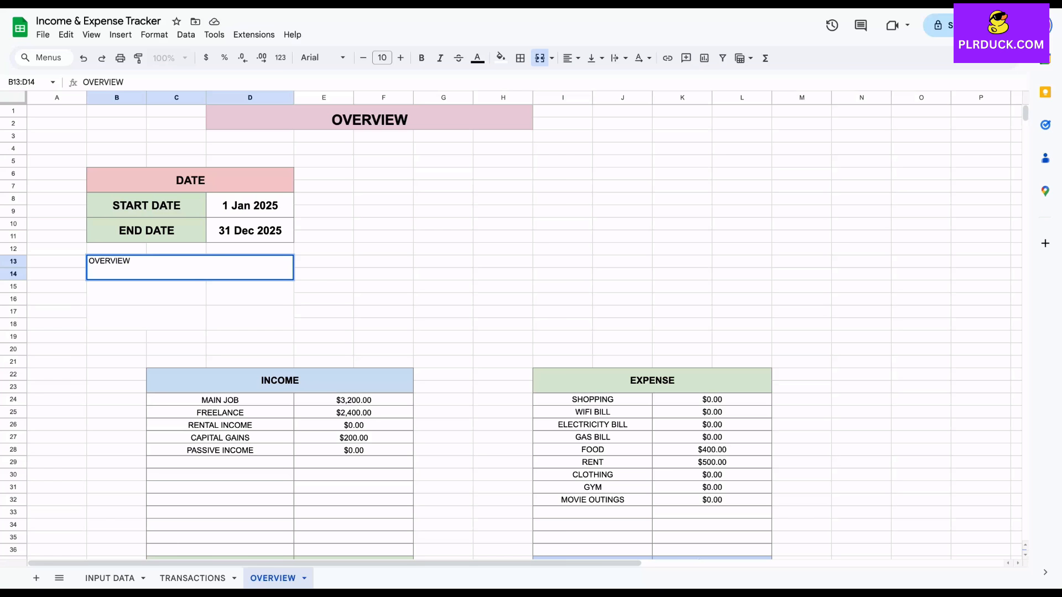
# Enter the label INCOME in B15:C16 and EXPENSE in B17:C18 under the OVERVIEW heading
pyautogui.press('Return')
pyautogui.write('IN')
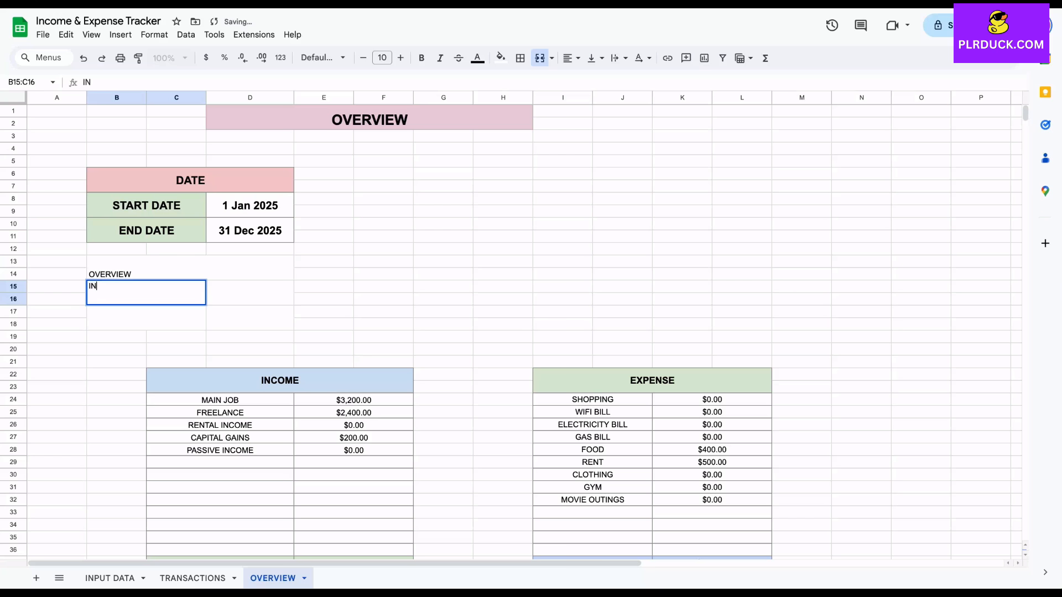
pyautogui.write('COME')
pyautogui.press('Return')
pyautogui.write('EXPENSE')
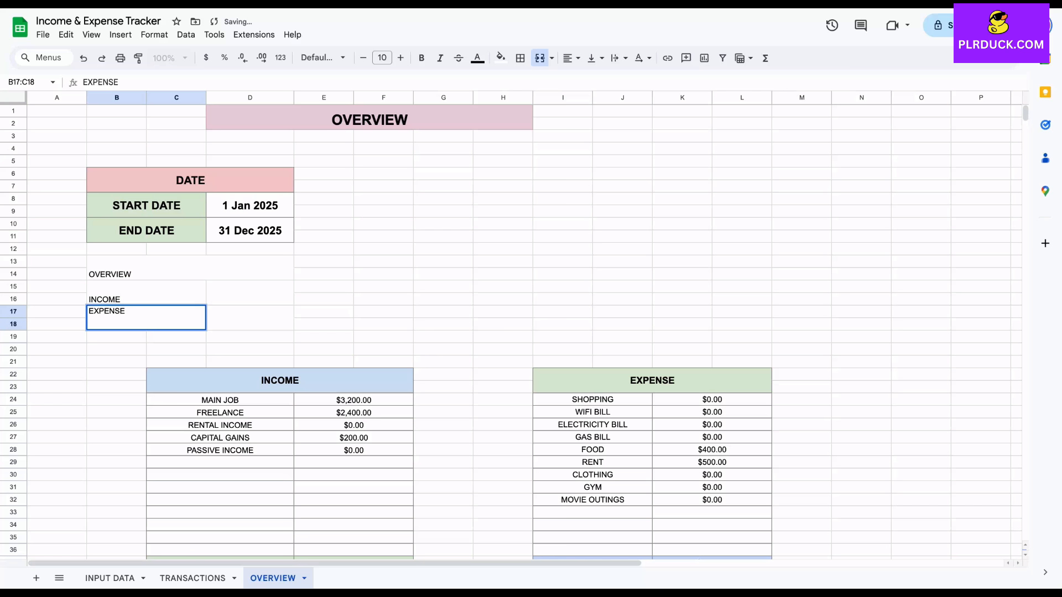
pyautogui.click(250, 294)
# Set the text of the OVERVIEW table B13:D18 to font size 14 and bold
pyautogui.moveTo(191, 268); pyautogui.dragTo(232, 318)
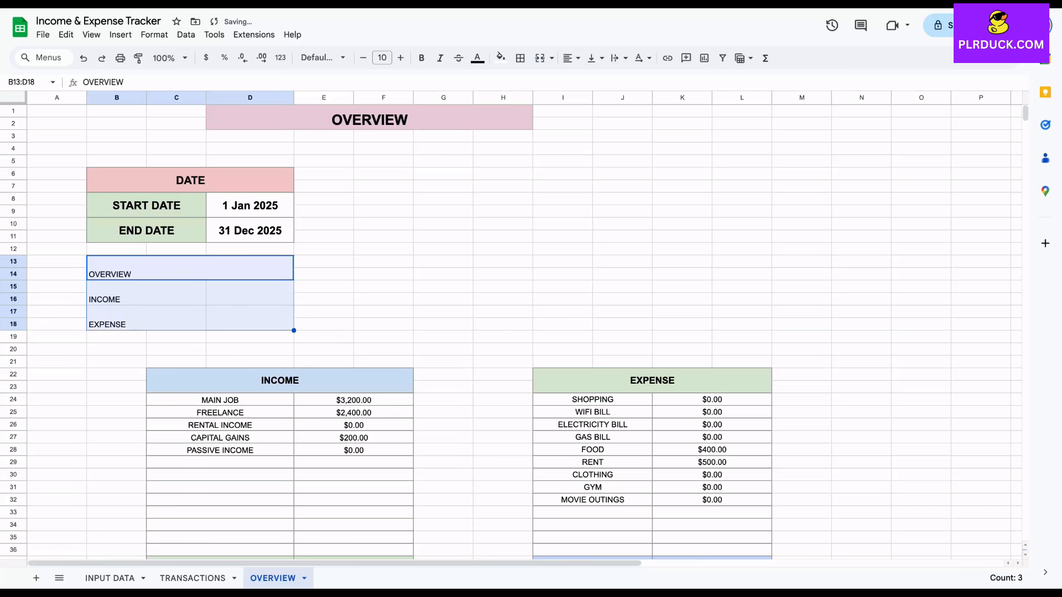
pyautogui.click(400, 57)
pyautogui.click(401, 57)
pyautogui.click(400, 57)
pyautogui.click(400, 57)
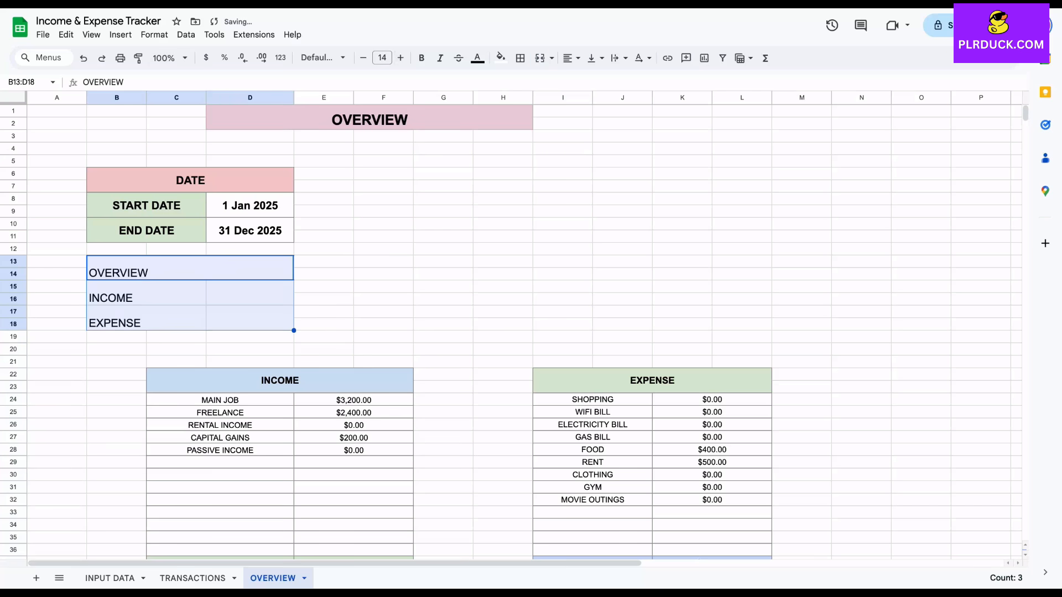
pyautogui.click(422, 58)
# Centre the contents of B13:D18 horizontally and vertically, and apply borders to all of its cells
pyautogui.click(571, 57)
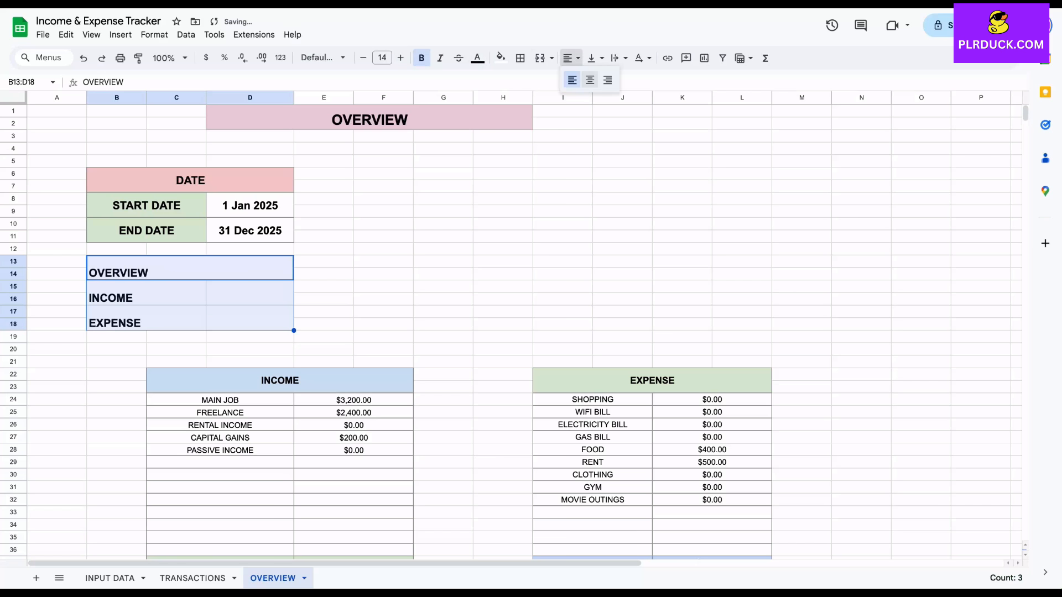
pyautogui.click(589, 80)
pyautogui.click(596, 57)
pyautogui.click(614, 81)
pyautogui.click(520, 57)
pyautogui.click(526, 83)
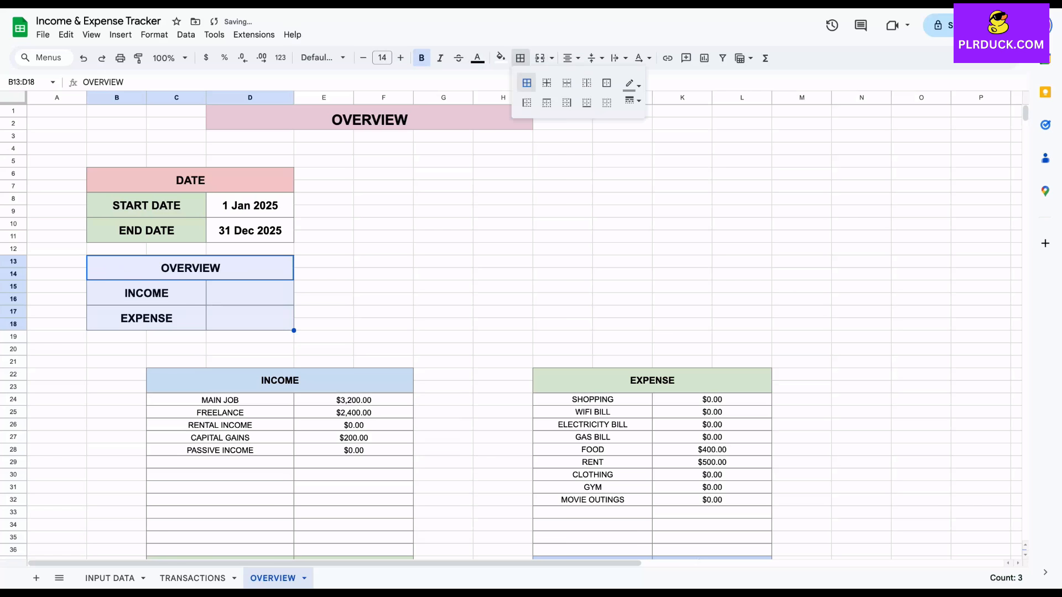
pyautogui.click(250, 293)
# Fill the OVERVIEW table heading B13:D14 light blue and the INCOME and EXPENSE labels light orange
pyautogui.click(221, 268)
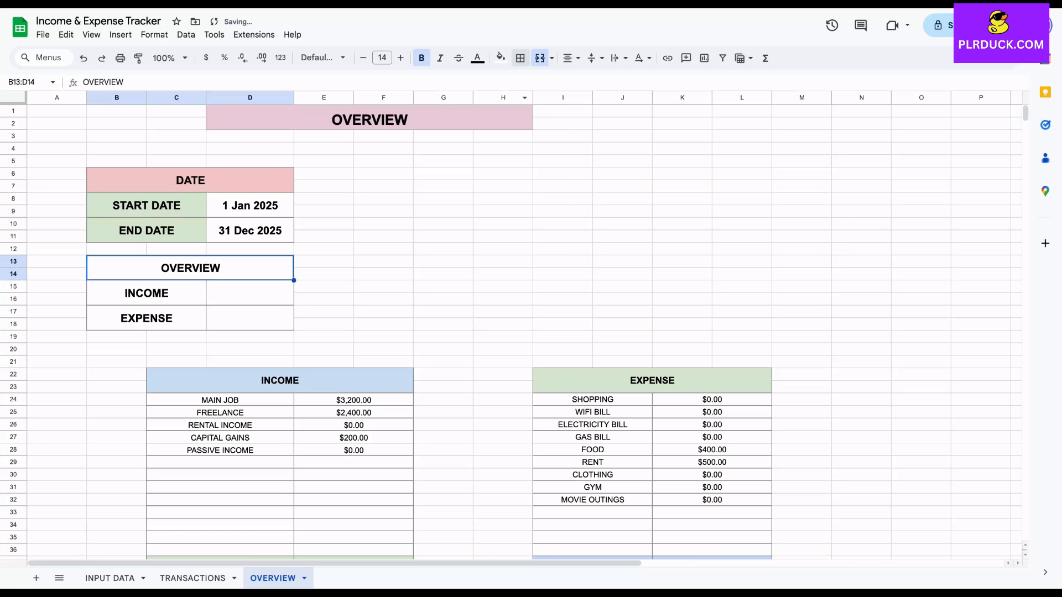
pyautogui.click(501, 58)
pyautogui.click(594, 124)
pyautogui.moveTo(146, 293); pyautogui.dragTo(146, 319)
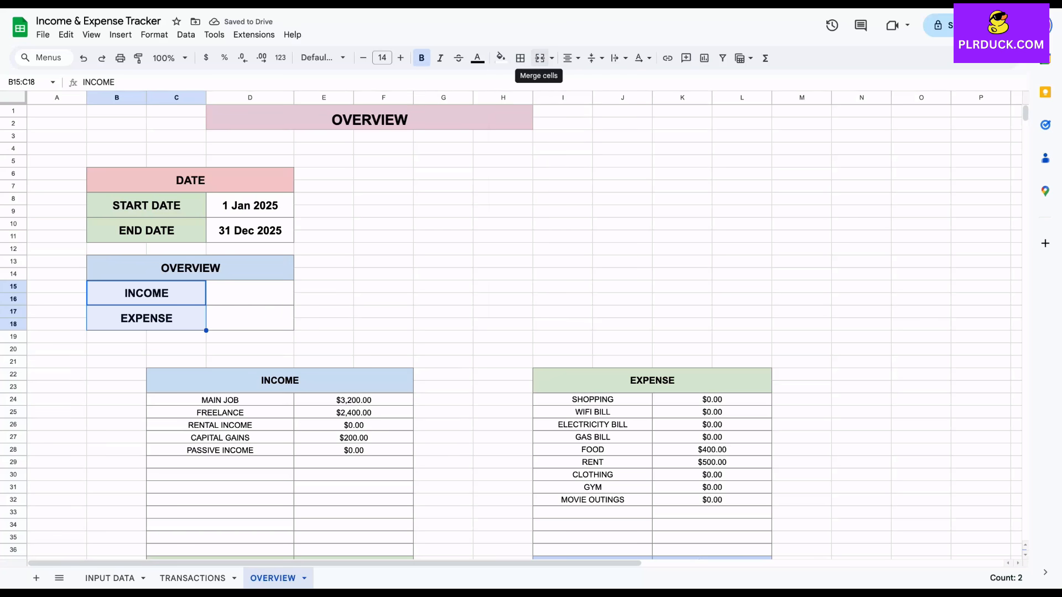
pyautogui.click(500, 57)
pyautogui.click(530, 124)
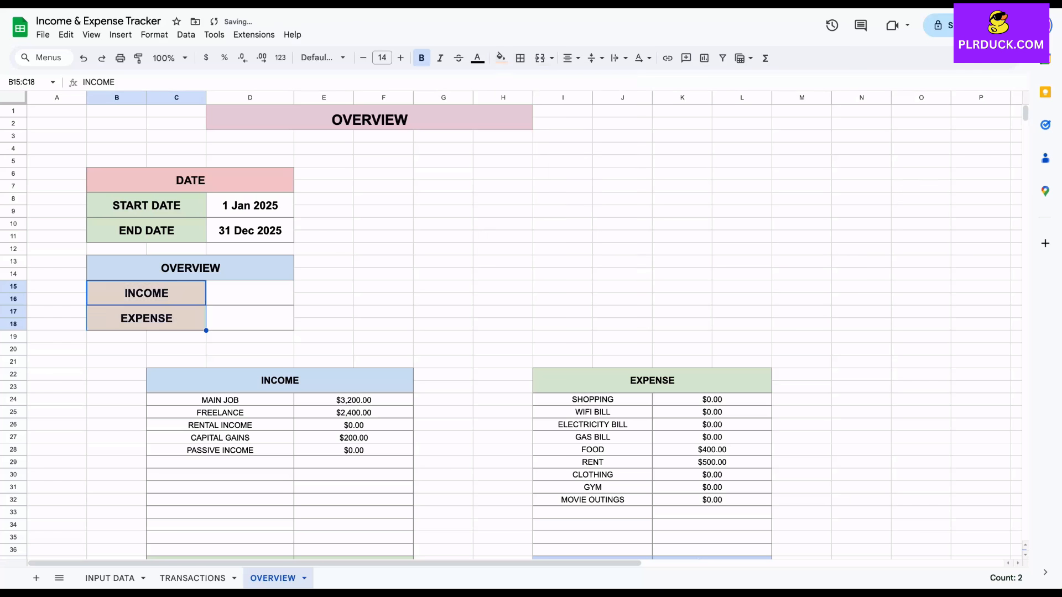
# Link the INCOME amount in D15:D16 to the income table's total with the formula =E37
pyautogui.click(250, 293)
pyautogui.write('=')
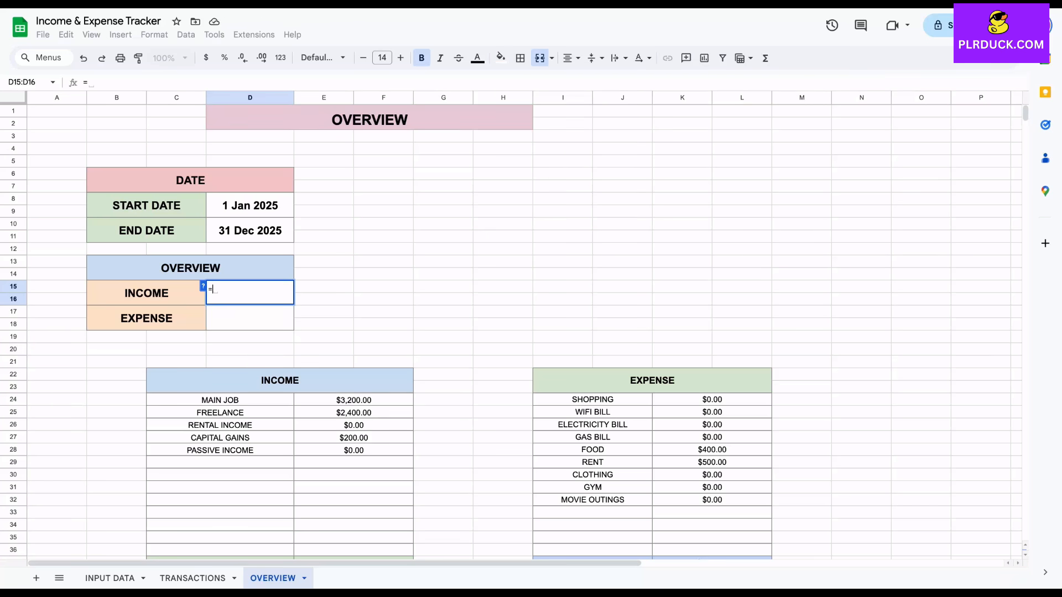
pyautogui.scroll(-2, 512, 332)
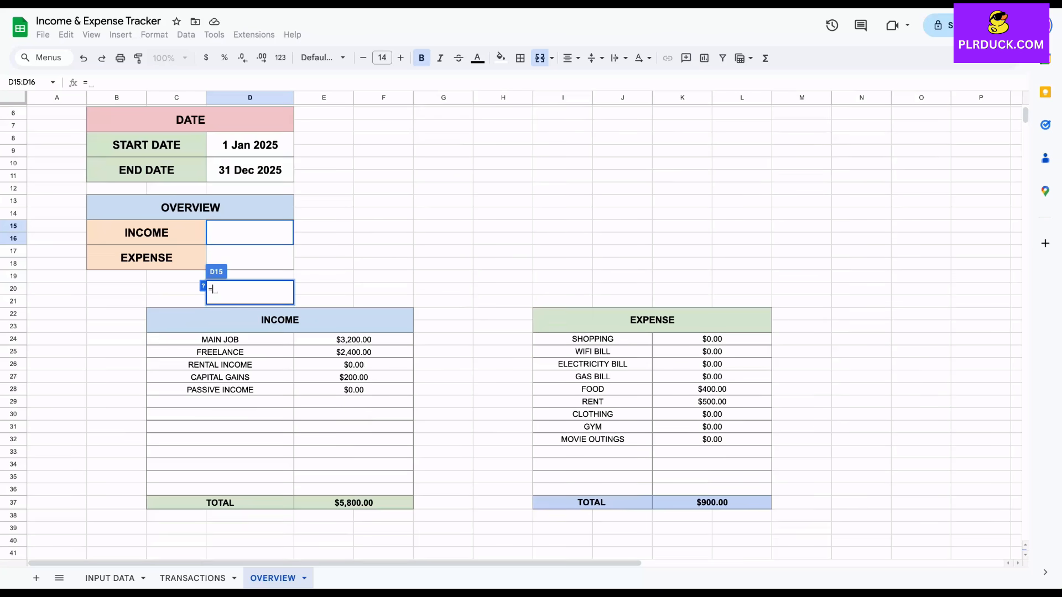
pyautogui.click(353, 503)
pyautogui.press('Return')
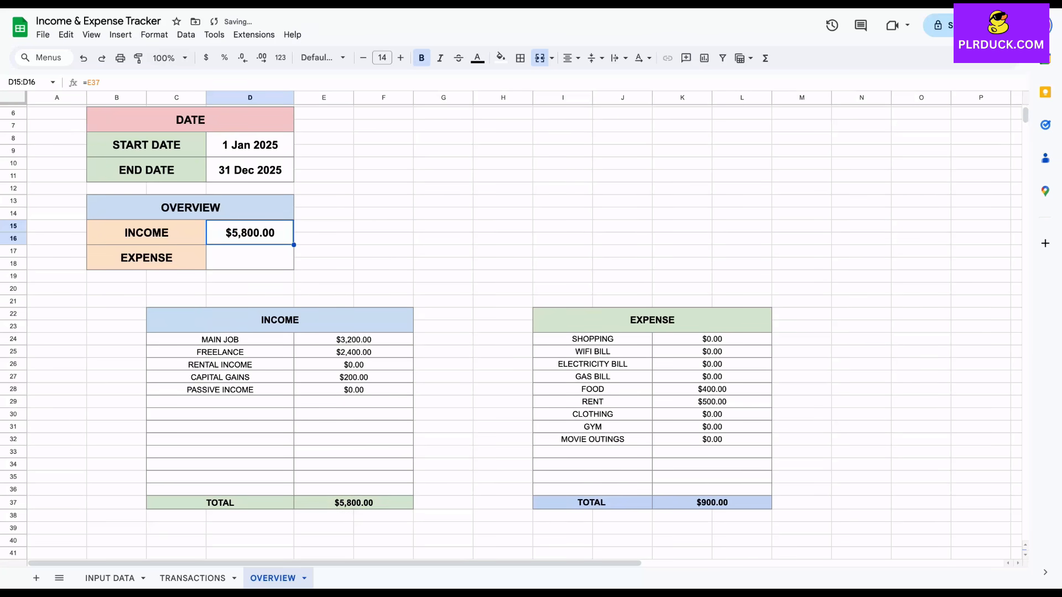
# Link the EXPENSE amount in D17:D18 to the expense table's total with the formula =K37
pyautogui.click(250, 257)
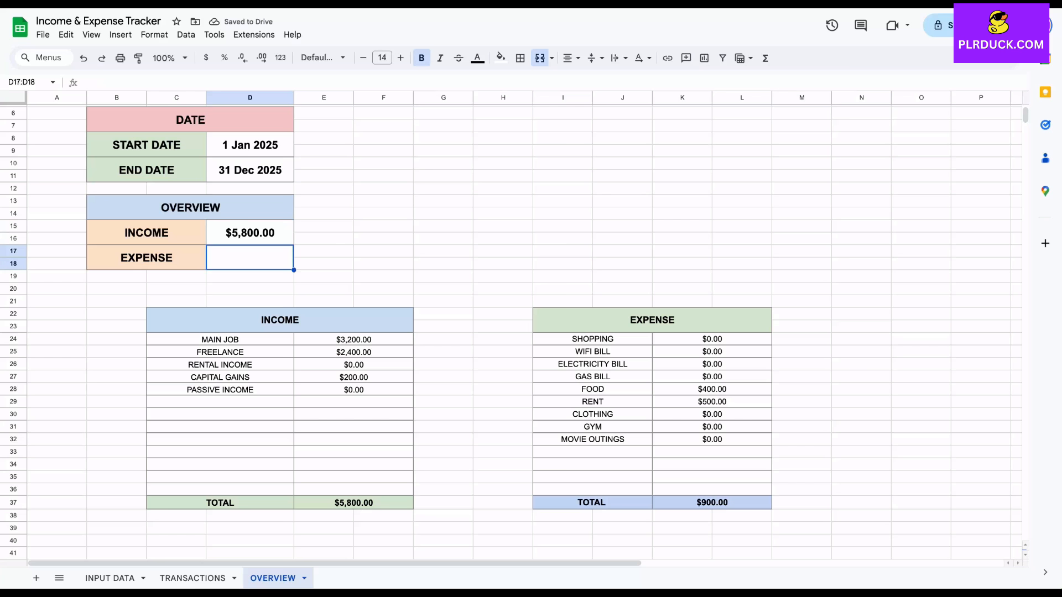
pyautogui.write('=')
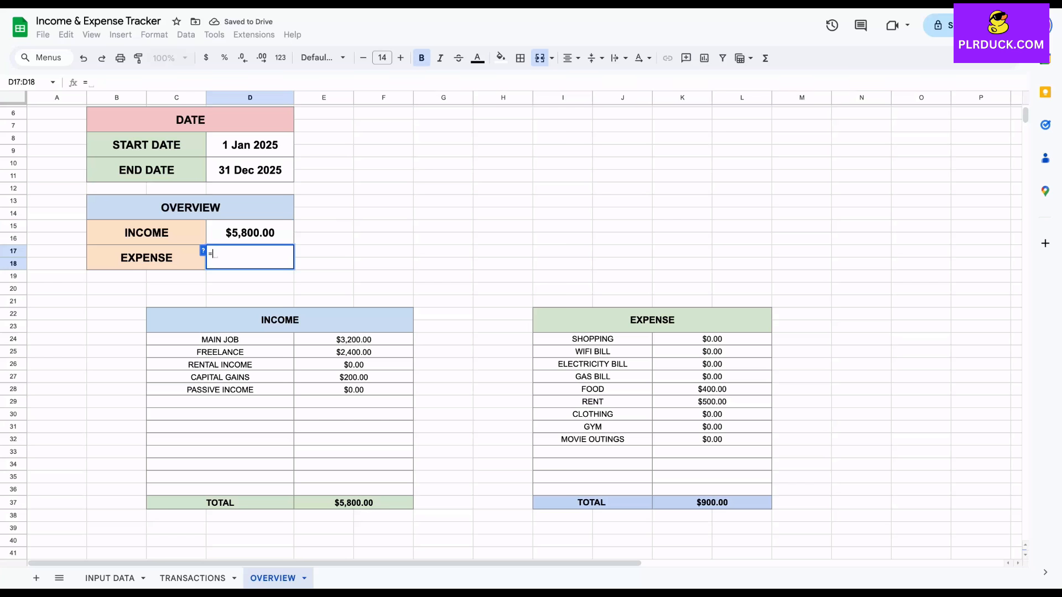
pyautogui.click(712, 503)
pyautogui.press('Return')
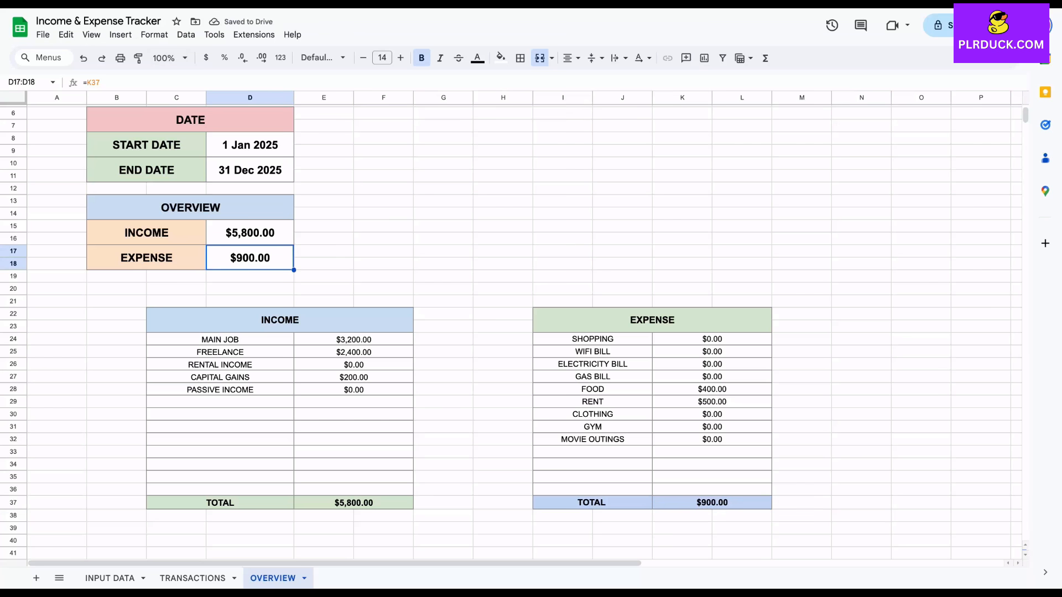
# Insert a chart from the income subcategories and amounts in C24:F28
pyautogui.scroll(3, 511, 331)
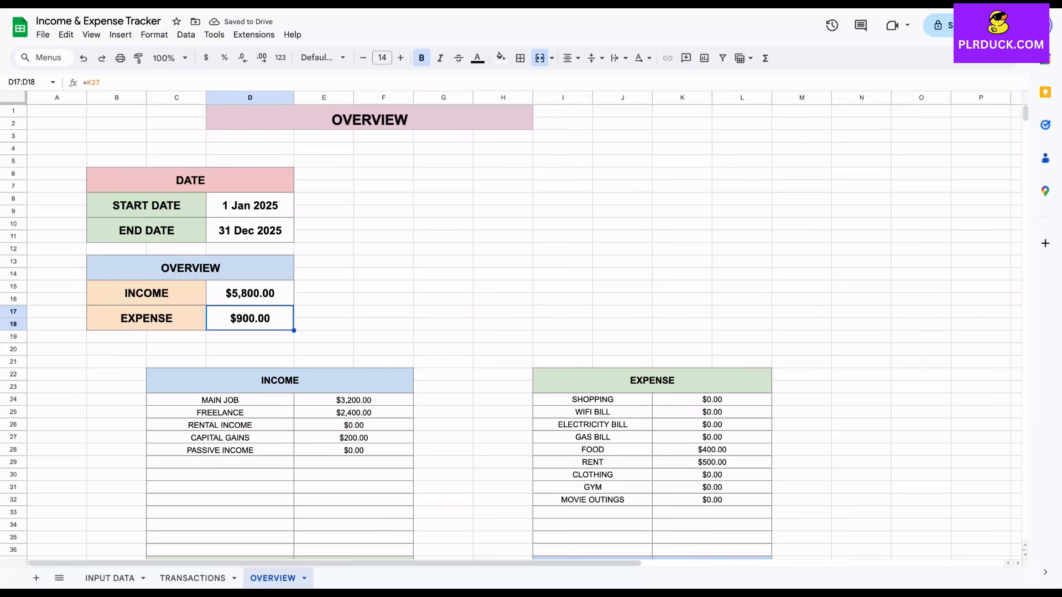
pyautogui.moveTo(220, 400); pyautogui.dragTo(359, 450)
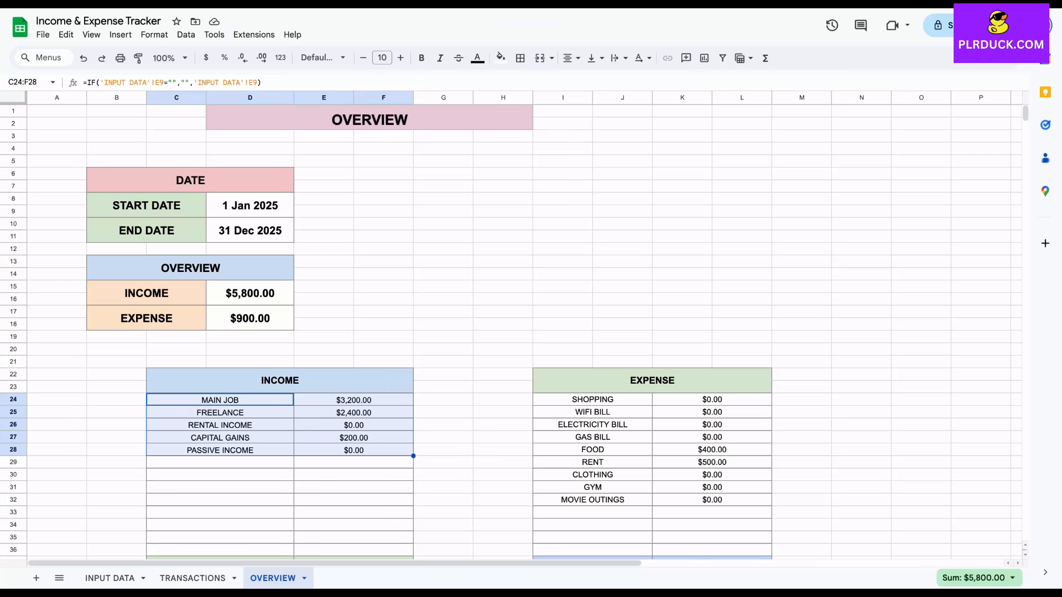
pyautogui.click(120, 35)
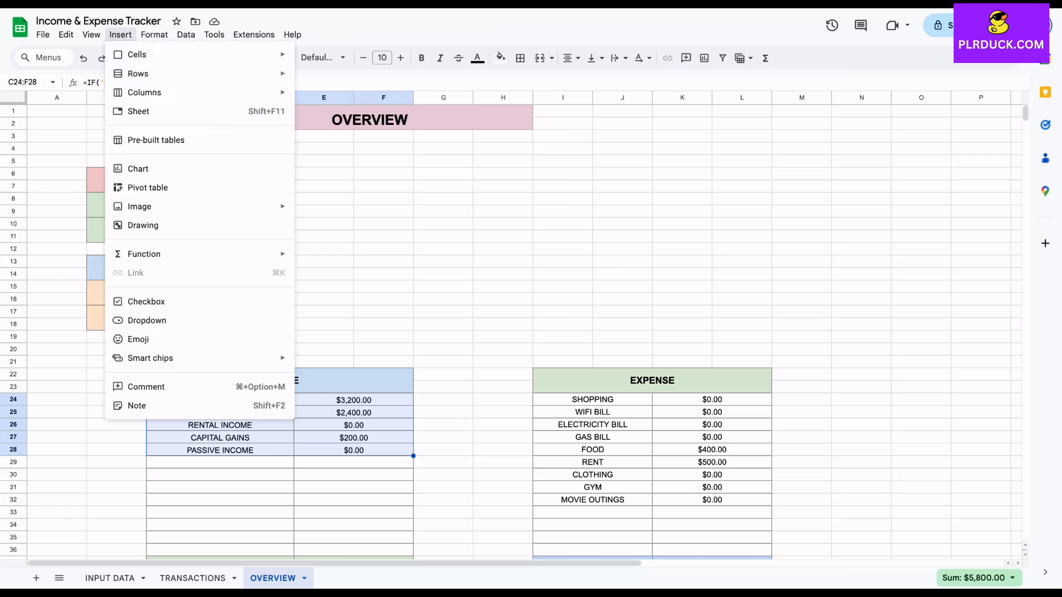
pyautogui.click(173, 171)
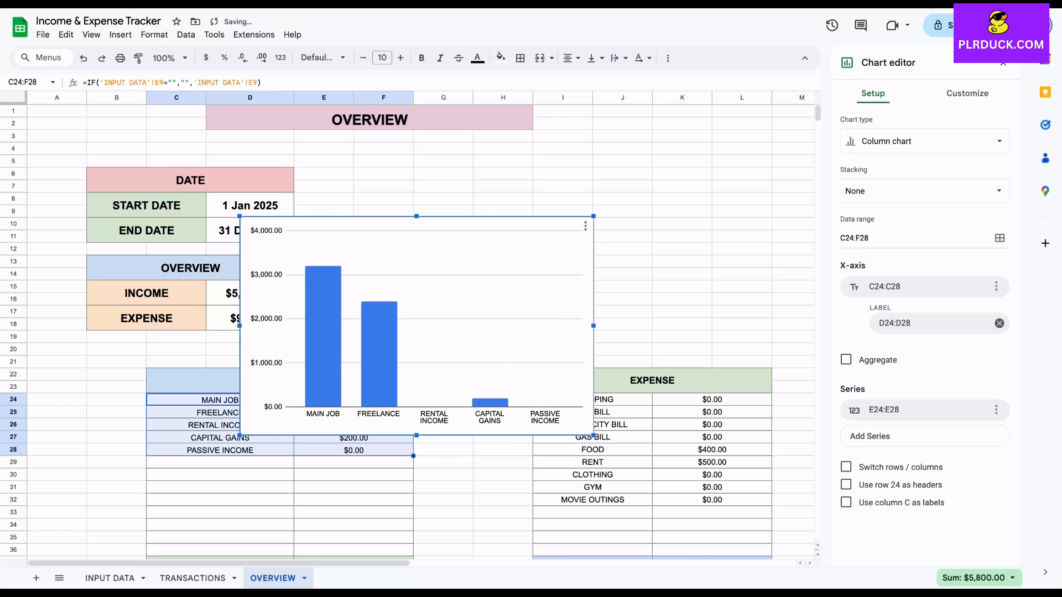
# Try a pie chart for the income data and switch back to a column chart
pyautogui.click(924, 141)
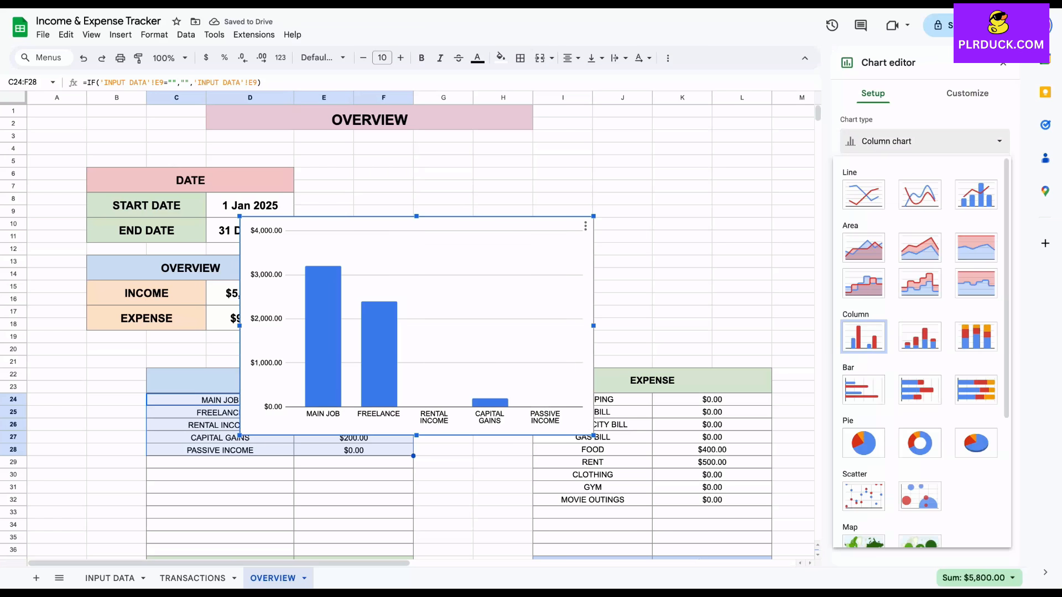
pyautogui.click(864, 446)
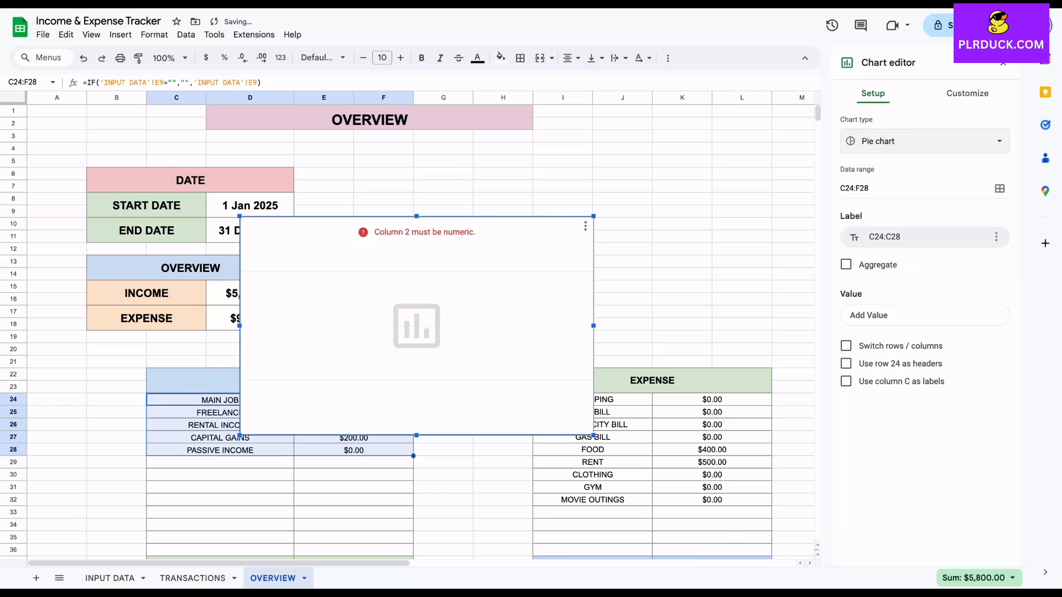
pyautogui.click(924, 141)
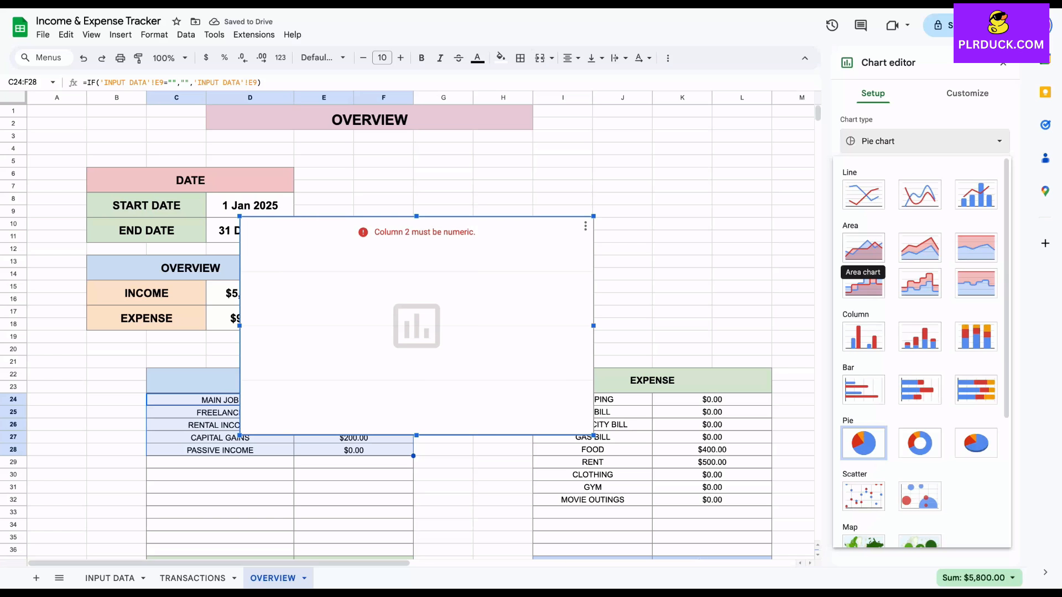
pyautogui.click(863, 336)
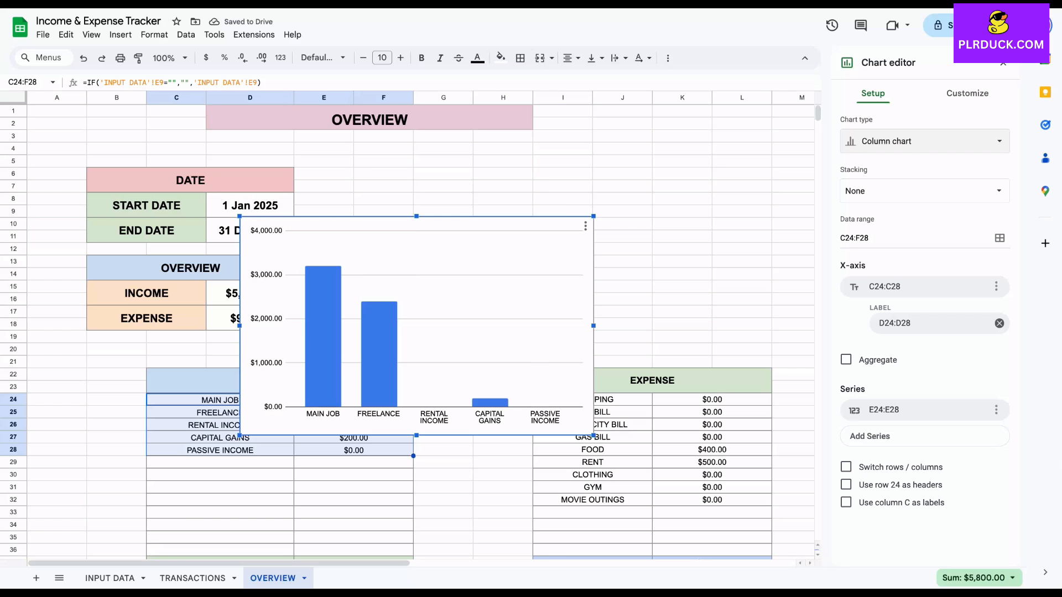
# Shrink the income chart and place it beside the DATE and OVERVIEW tables, above row 21
pyautogui.moveTo(416, 326); pyautogui.dragTo(511, 270)
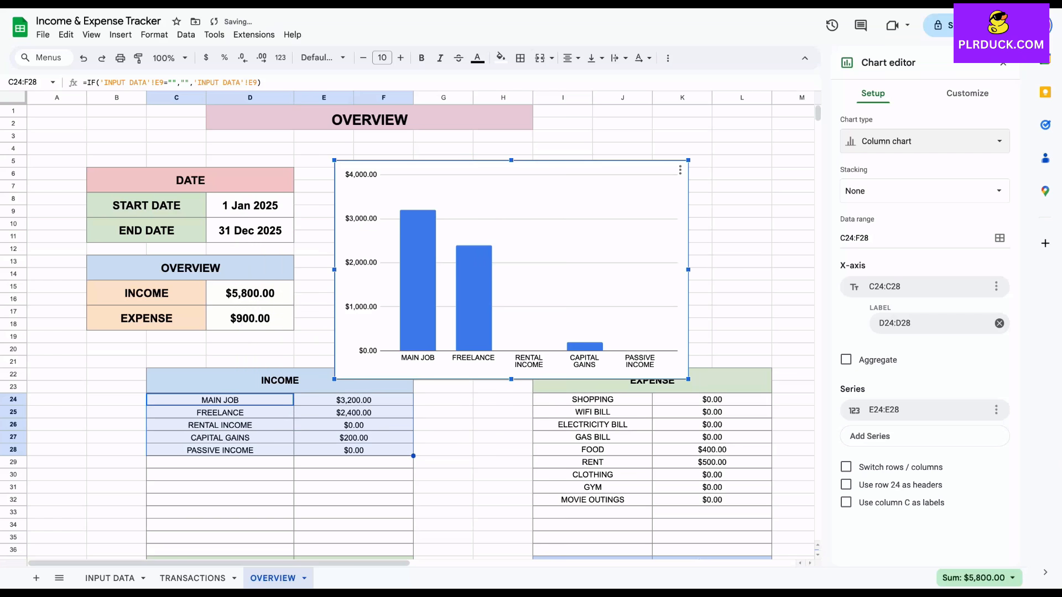
pyautogui.moveTo(334, 161); pyautogui.dragTo(396, 198)
pyautogui.moveTo(543, 289); pyautogui.dragTo(465, 260)
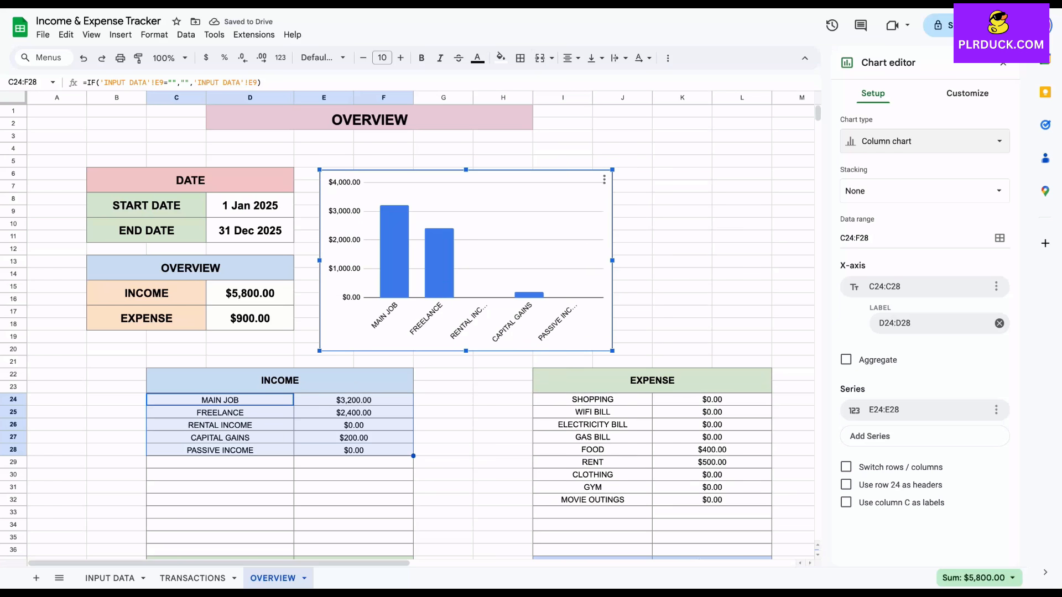
# Give the income chart the title INCOME SUMMARY
pyautogui.click(967, 93)
pyautogui.click(897, 159)
pyautogui.click(919, 247)
pyautogui.write('INCOM')
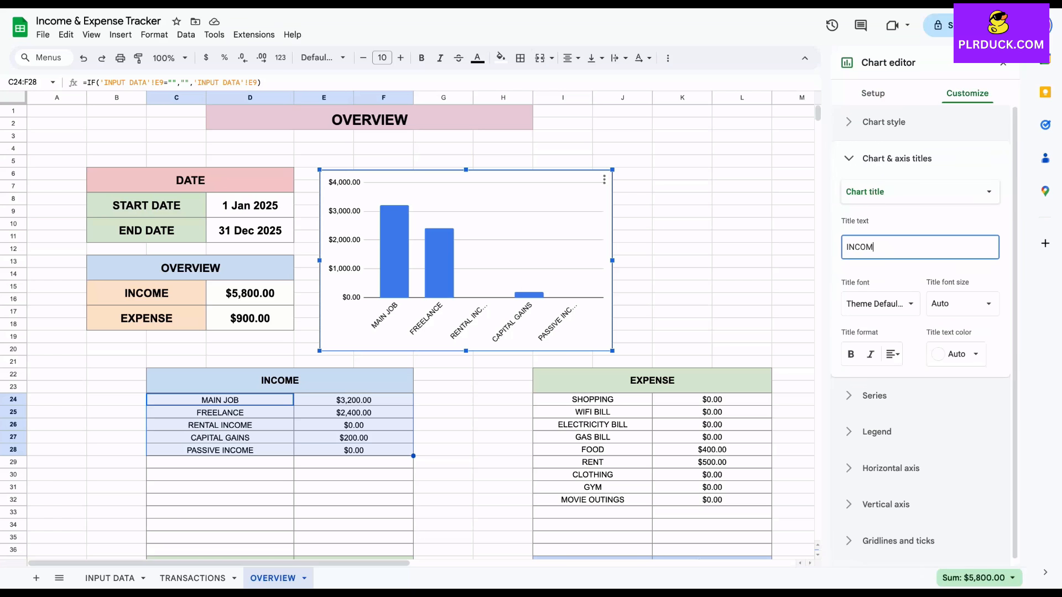
pyautogui.write('E DETAILS')
pyautogui.press('BackSpace')
pyautogui.press('BackSpace')
pyautogui.press('BackSpace')
pyautogui.press('BackSpace')
pyautogui.press('BackSpace')
pyautogui.press('BackSpace')
pyautogui.press('BackSpace')
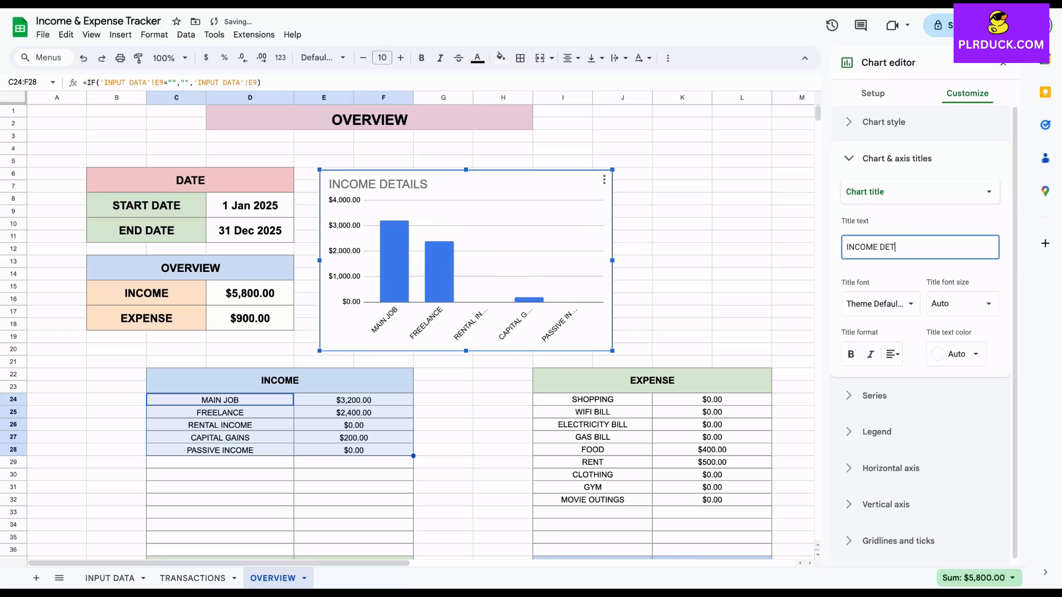
pyautogui.write('SUMMARY')
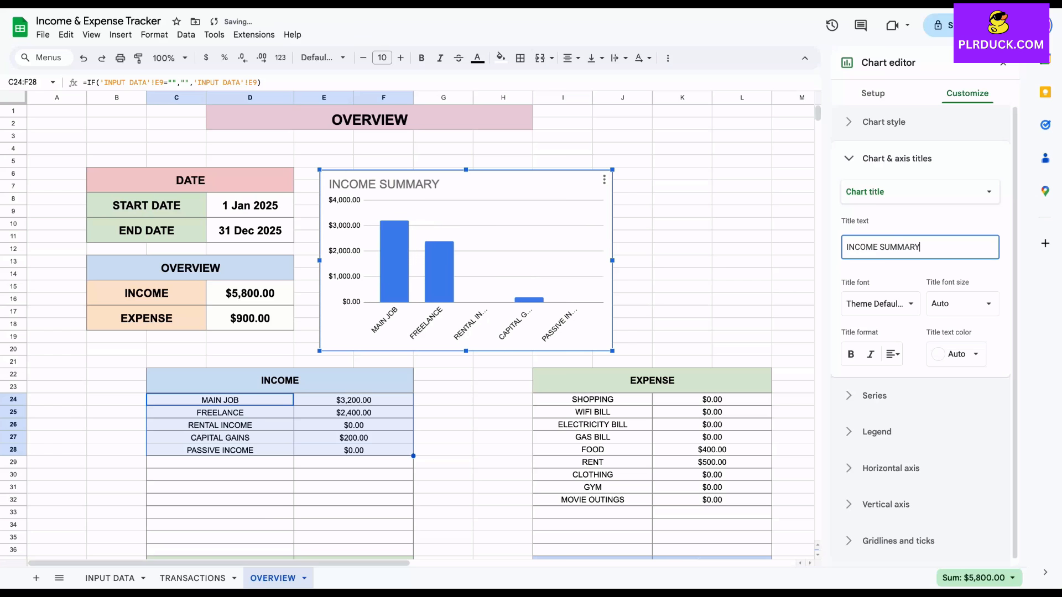
# Change the fill color of the income chart's columns to light green and close the chart editor
pyautogui.click(394, 261)
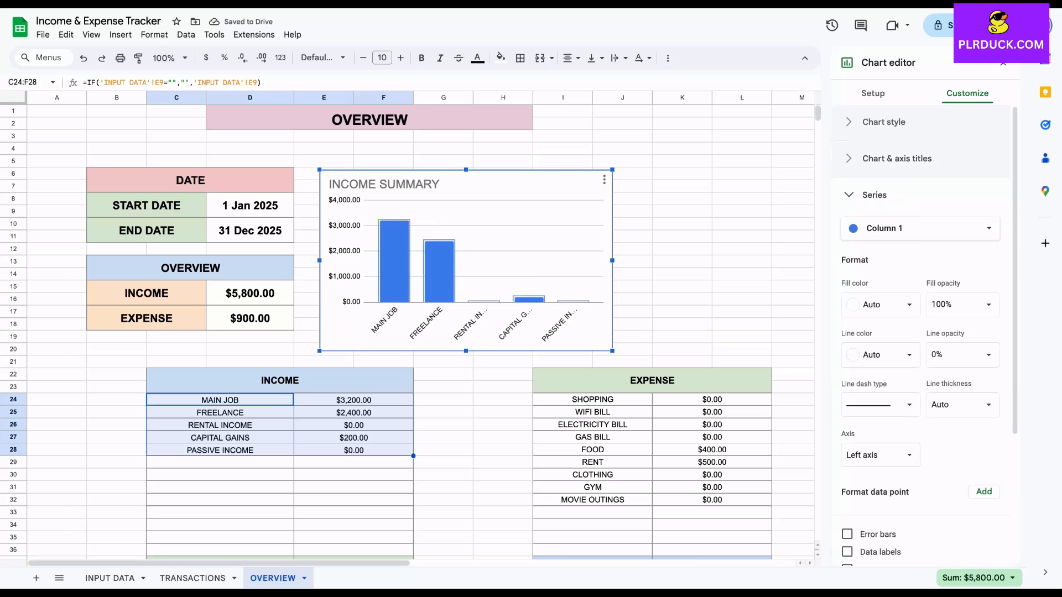
pyautogui.click(880, 304)
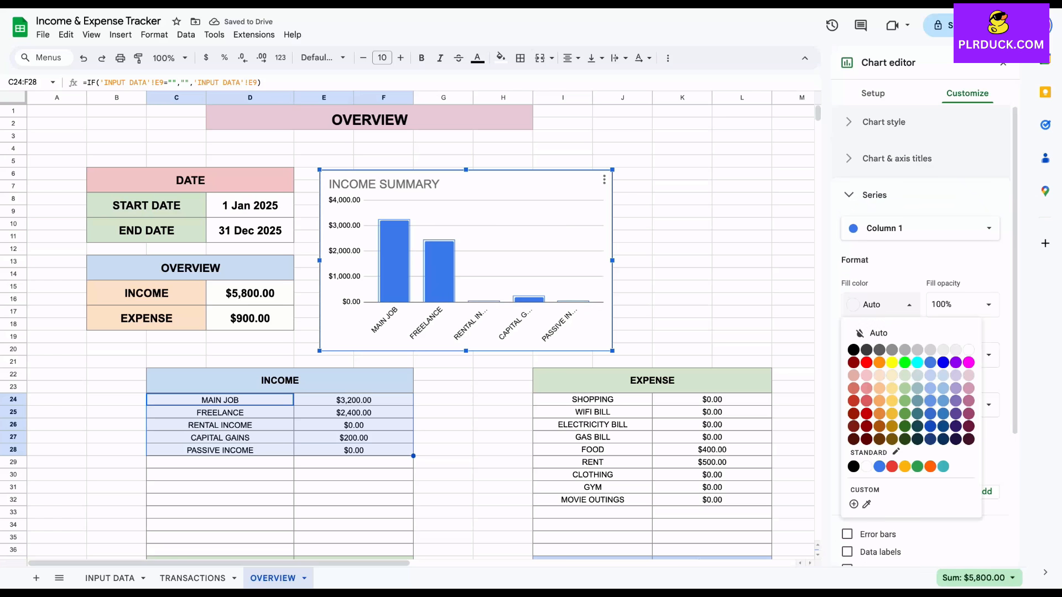
pyautogui.click(904, 388)
pyautogui.click(682, 274)
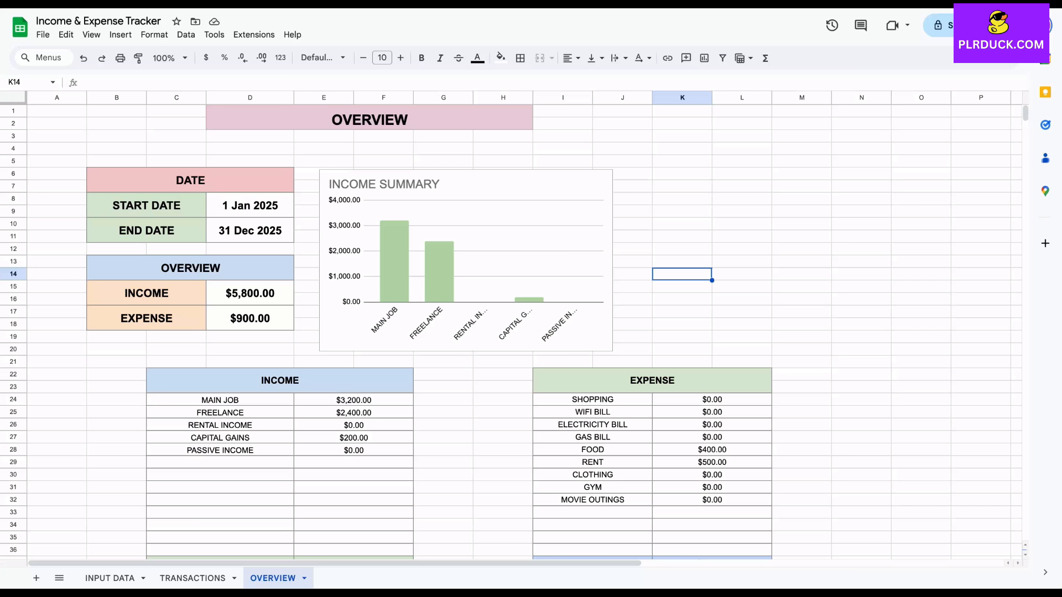
# Insert a chart from the expense range I24:L29 and move it above the EXPENSE table
pyautogui.moveTo(592, 400); pyautogui.dragTo(712, 462)
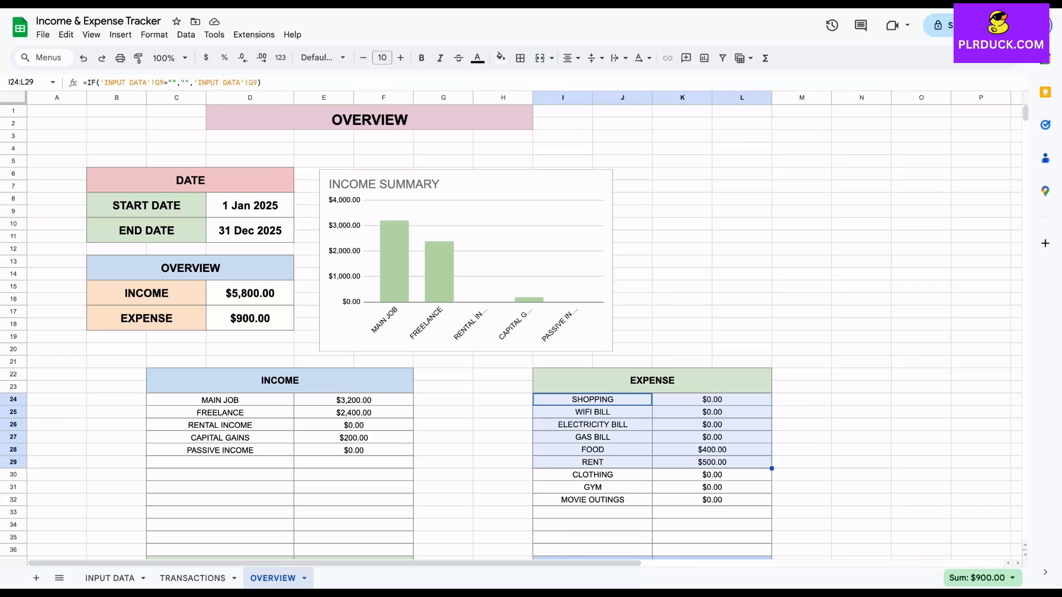
pyautogui.click(120, 34)
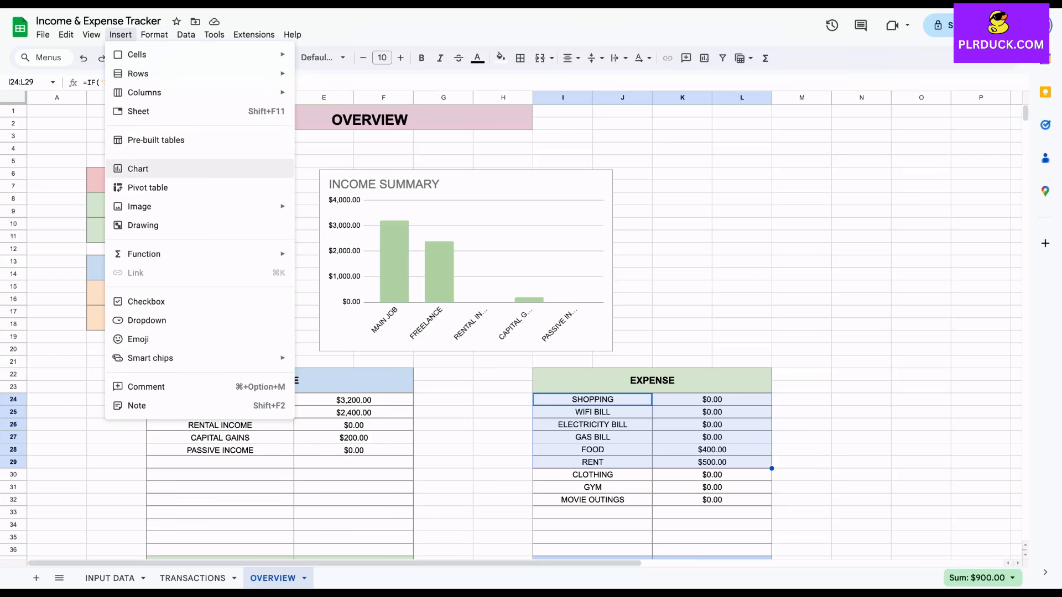
pyautogui.click(138, 169)
pyautogui.moveTo(387, 298); pyautogui.dragTo(594, 230)
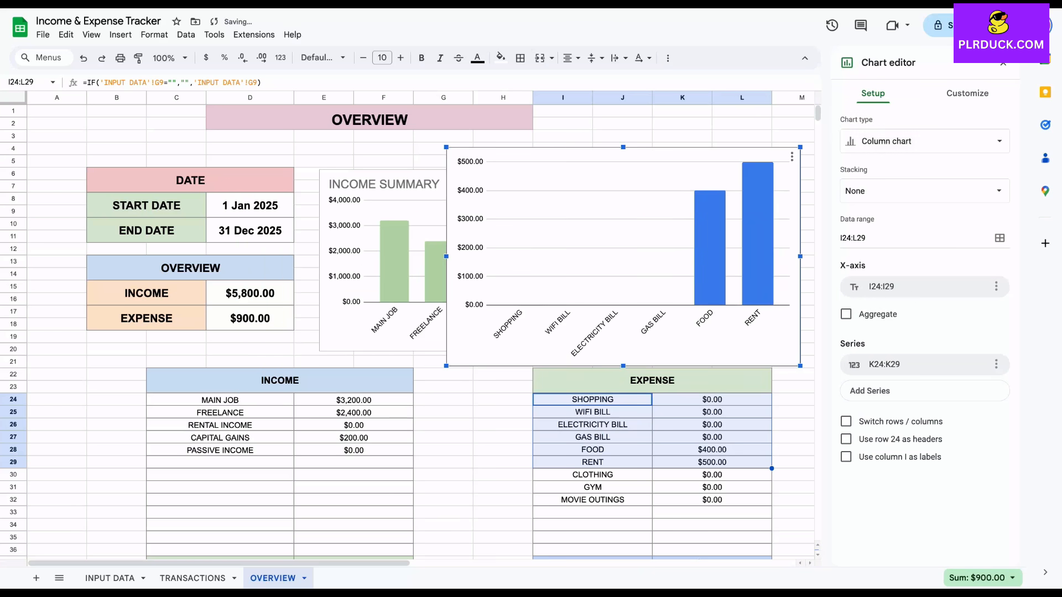
# Convert the expense chart to a pie chart using labels I24:I29 and values K24:K29, without switching rows and columns, and close the chart editor
pyautogui.click(846, 422)
pyautogui.click(921, 141)
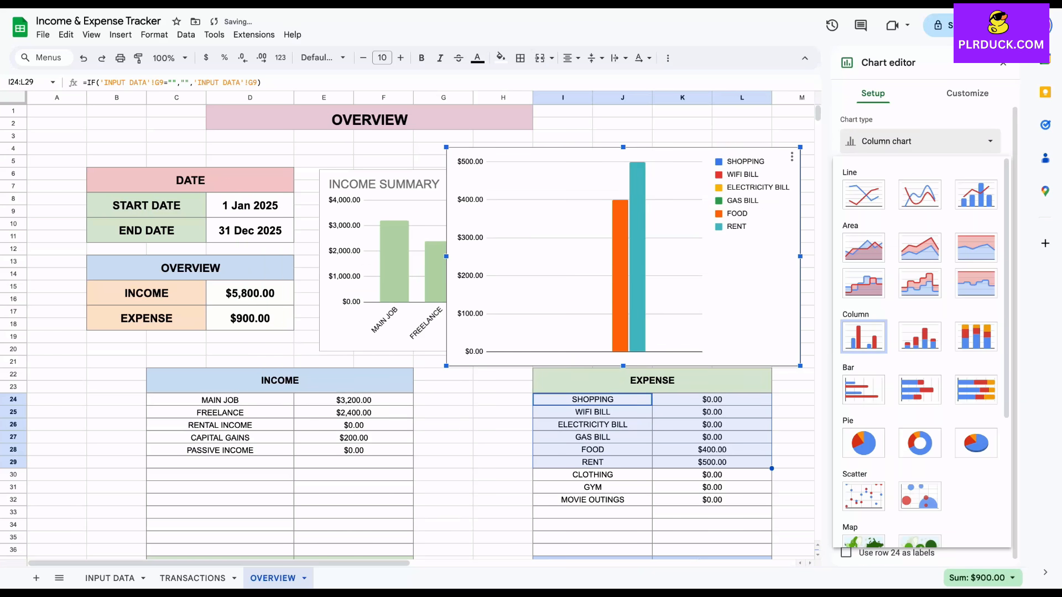
pyautogui.click(864, 443)
pyautogui.click(845, 311)
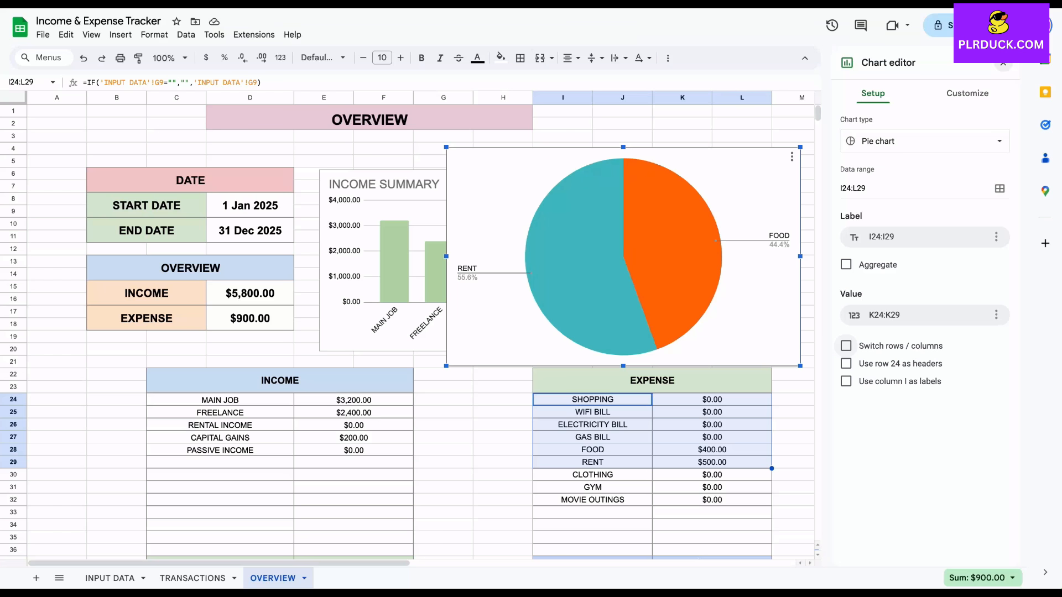
pyautogui.click(1003, 62)
# Shrink the expense pie chart to the income chart's size and align it beside that chart, above the EXPENSE table
pyautogui.click(623, 256)
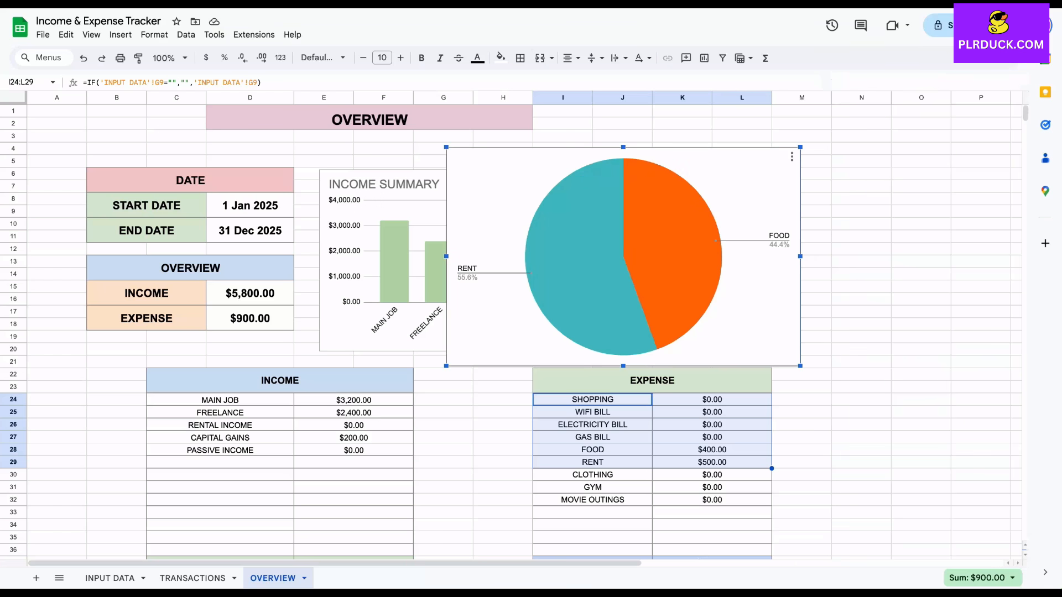
pyautogui.moveTo(447, 147); pyautogui.dragTo(508, 185)
pyautogui.moveTo(564, 221); pyautogui.dragTo(684, 206)
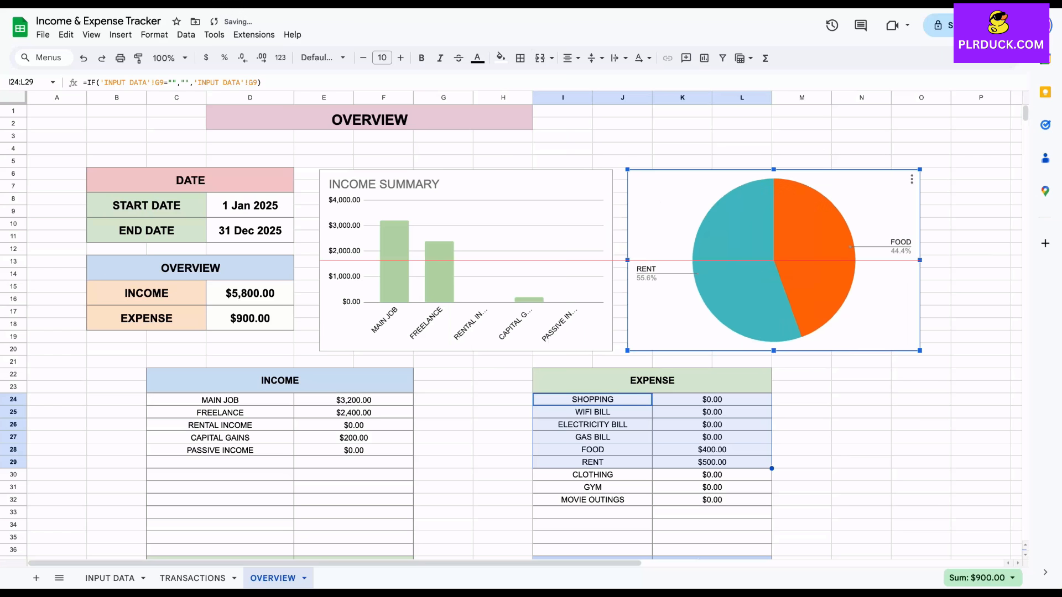
pyautogui.hscroll(3, 525, 332)
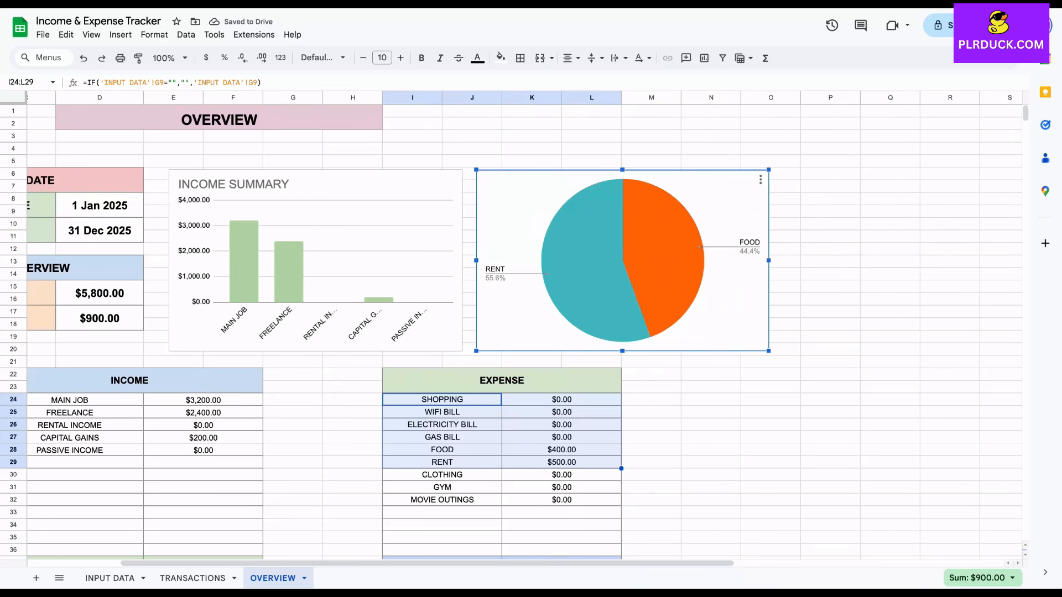
# Give the expense pie chart the title EXPENSES SUMMARY
pyautogui.doubleClick(623, 260)
pyautogui.click(967, 94)
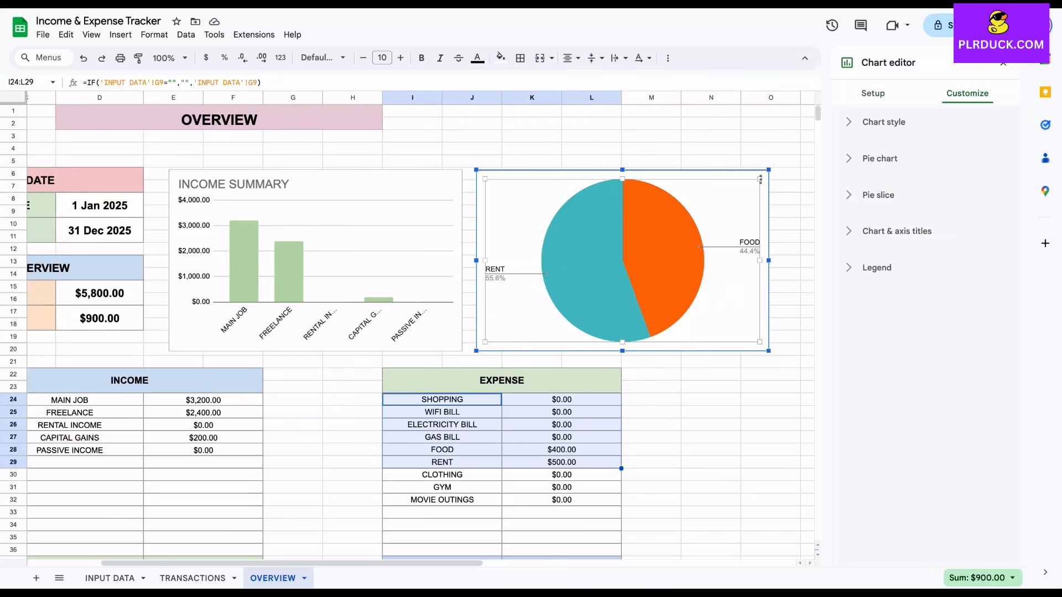
pyautogui.click(883, 122)
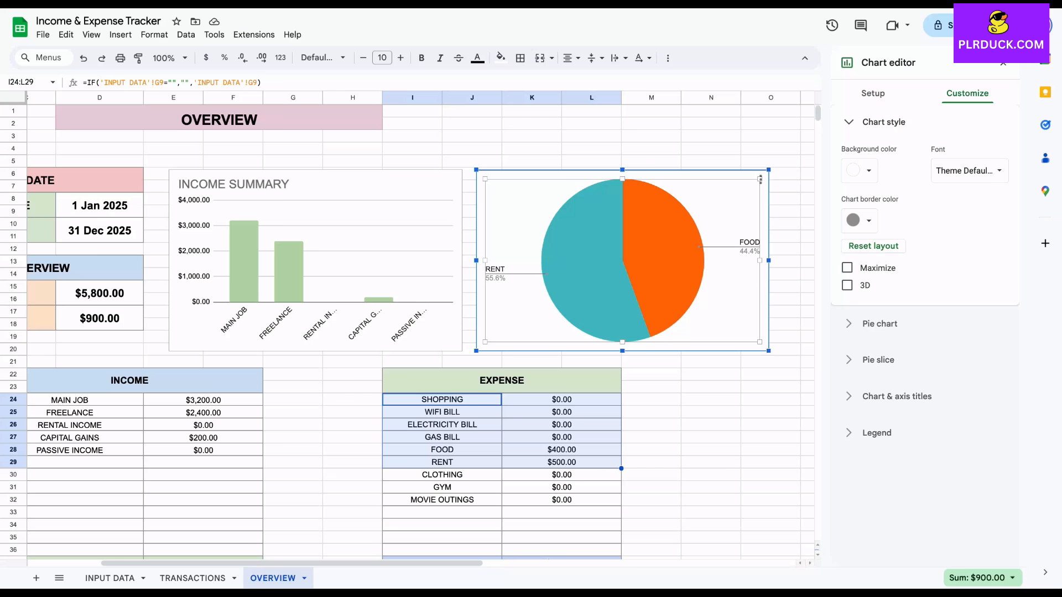
pyautogui.click(897, 397)
pyautogui.click(924, 320)
pyautogui.write('EXPENSES SUMMARY')
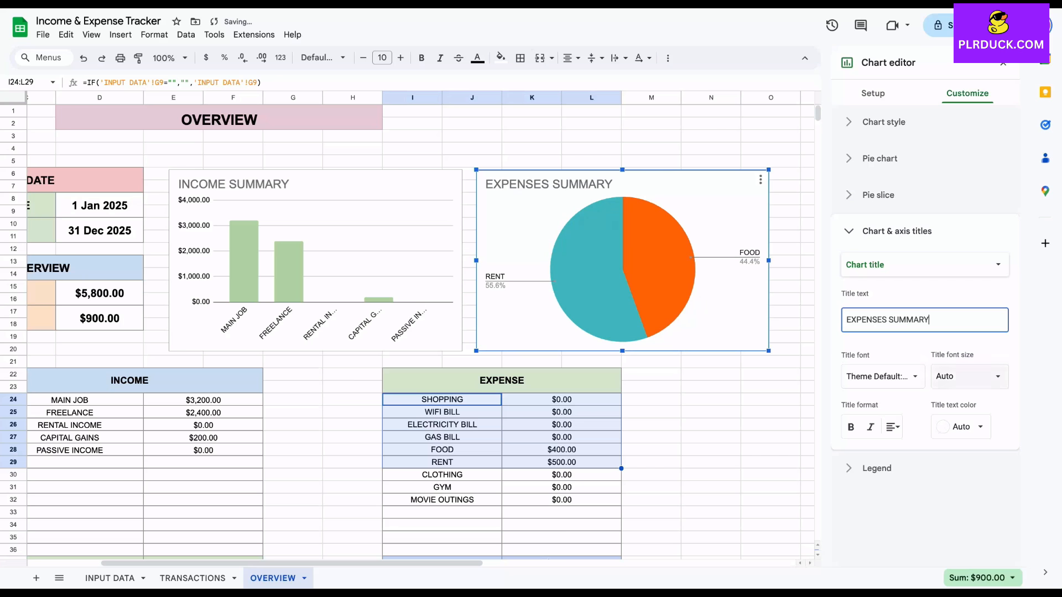
# Change the color of the RENT slice in the expense pie chart to light purple
pyautogui.click(588, 271)
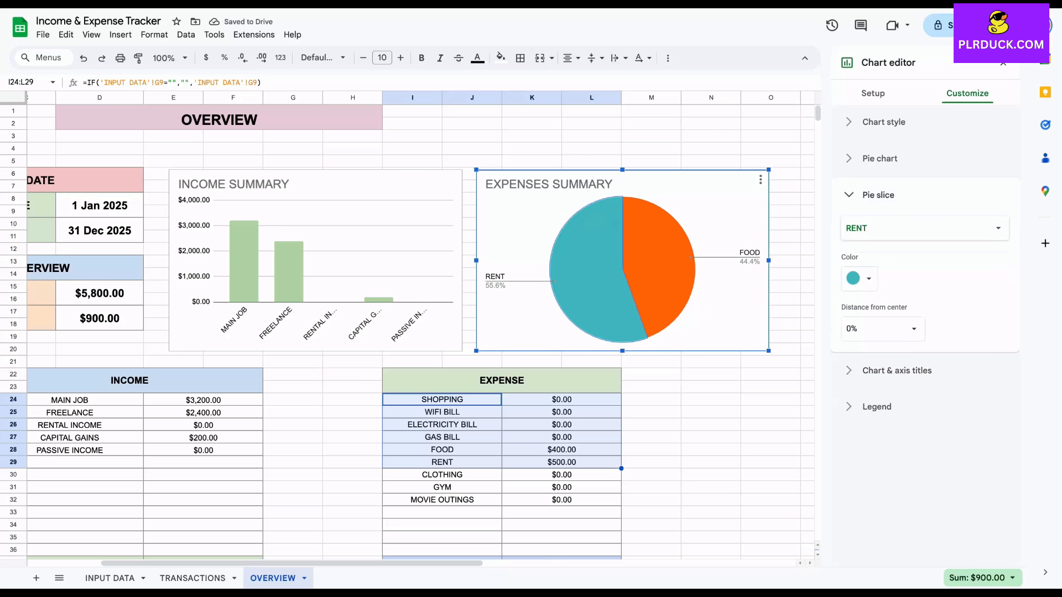
pyautogui.click(859, 278)
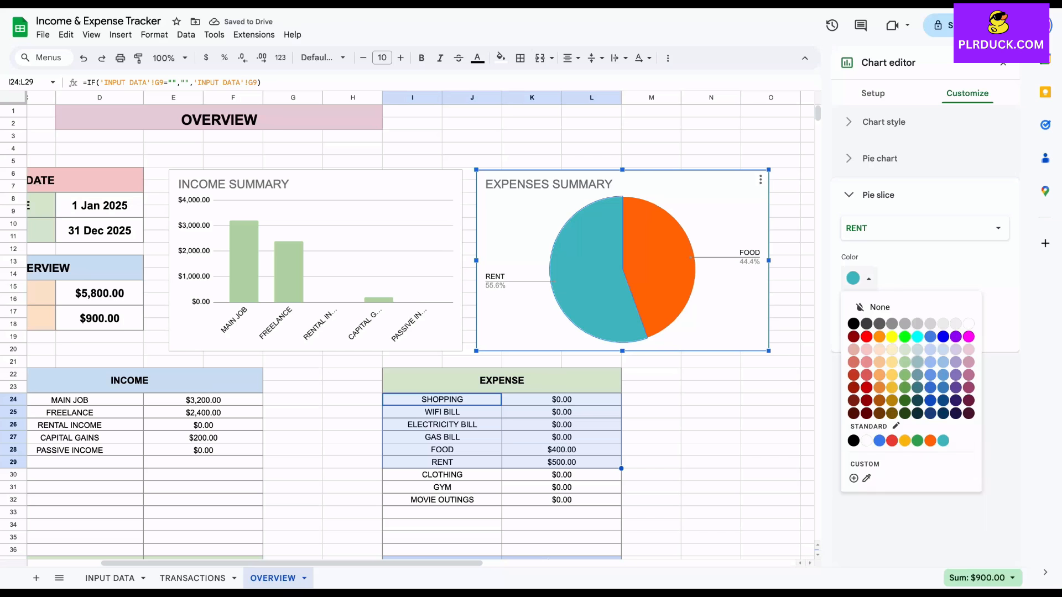
pyautogui.click(917, 362)
pyautogui.click(859, 278)
pyautogui.click(955, 349)
# Change the color of the FOOD slice in the expense pie chart to light red and deselect the chart
pyautogui.click(658, 266)
pyautogui.click(859, 279)
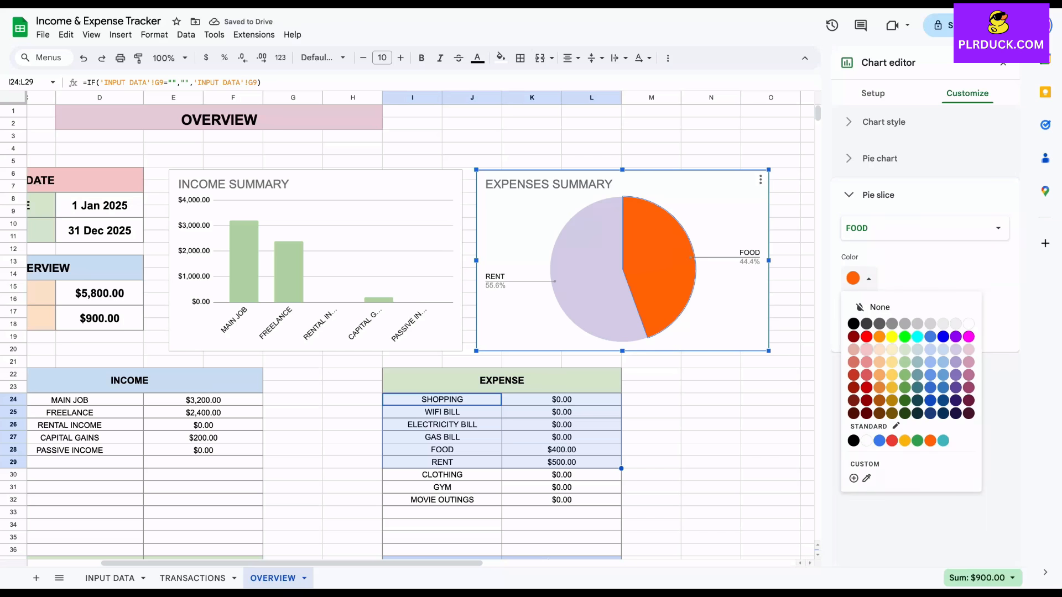
pyautogui.click(866, 350)
pyautogui.click(712, 399)
pyautogui.hscroll(-3, 711, 400)
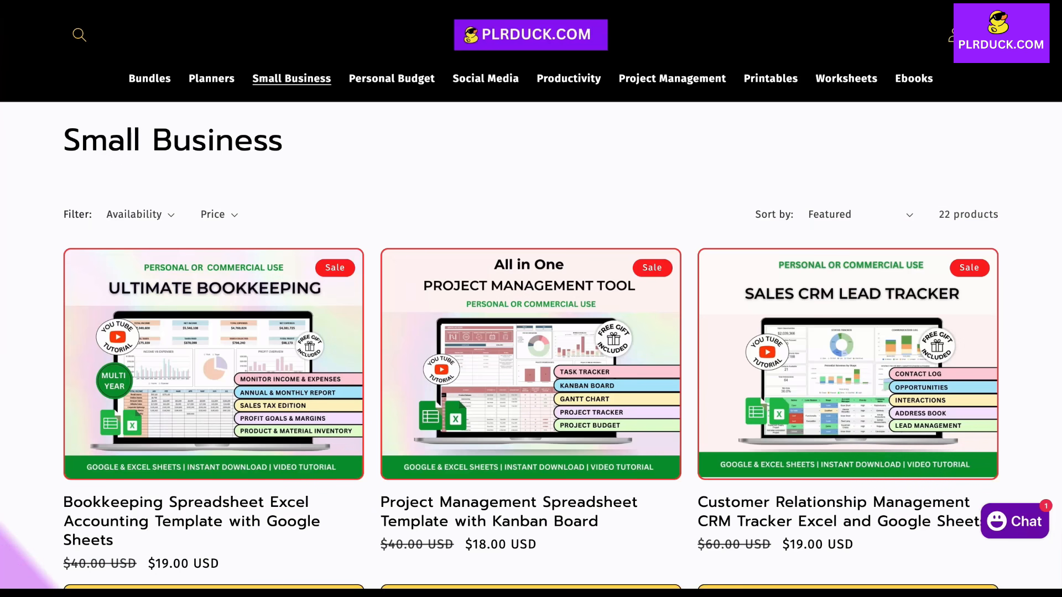
# Look through the Small Business spreadsheet template listings on the PLRDUCK.COM store, down to the last bundles and back to the first products
pyautogui.scroll(-10, 531, 299)
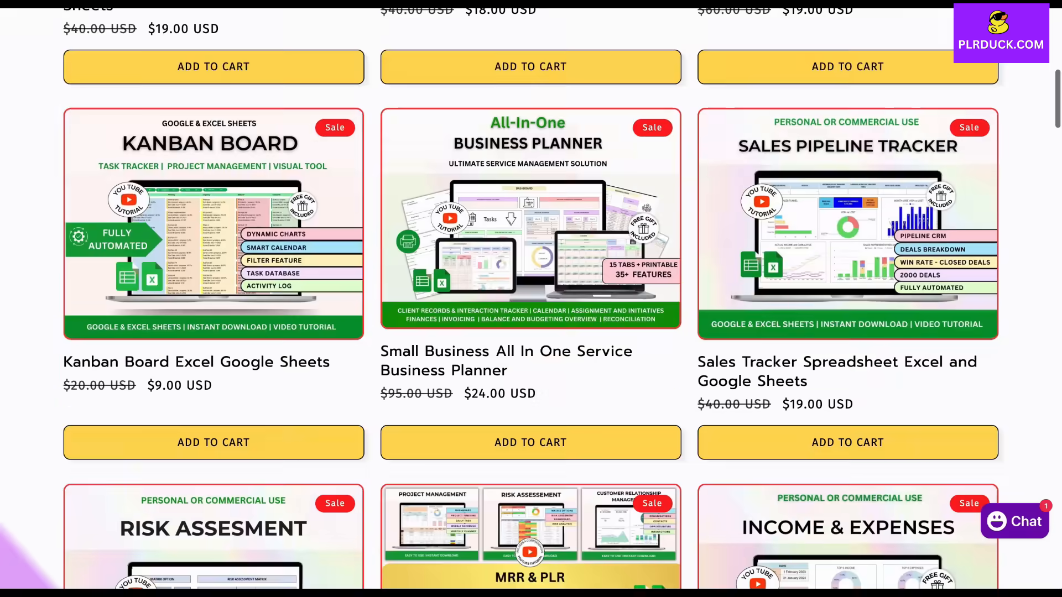
pyautogui.scroll(-9, 531, 298)
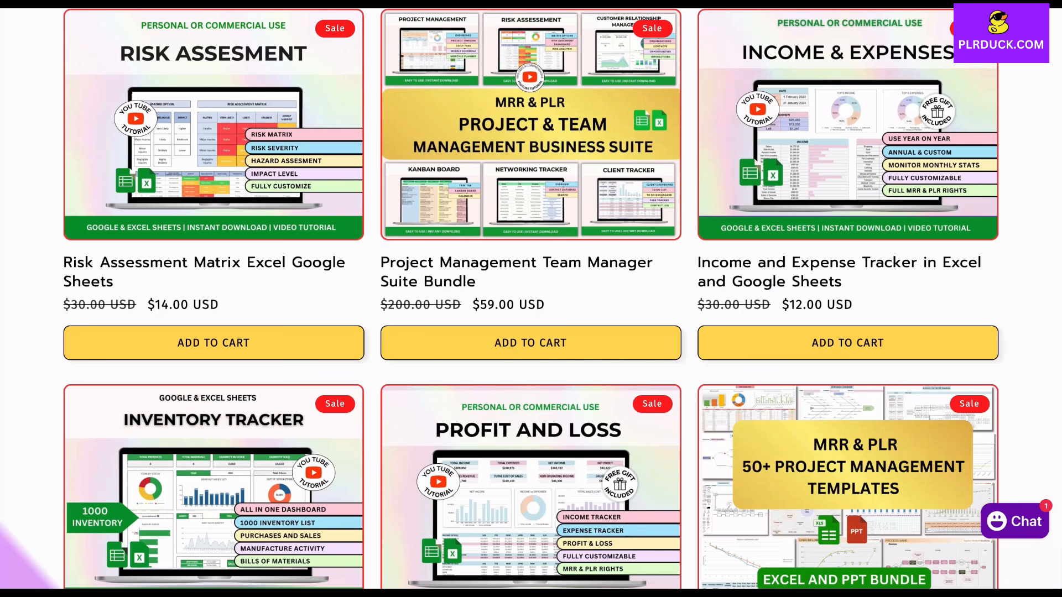
pyautogui.scroll(-6, 531, 298)
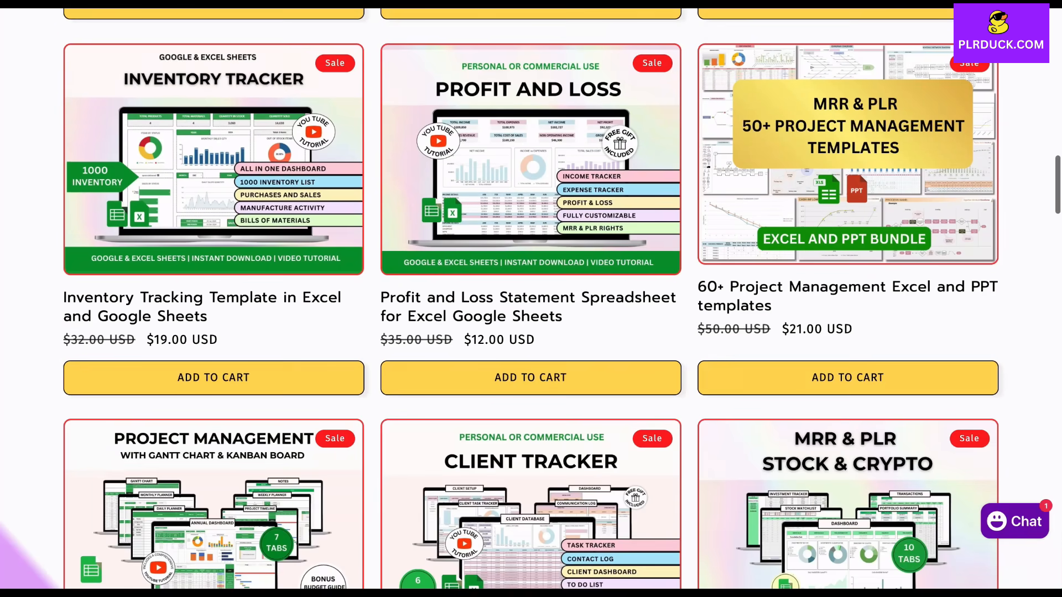
pyautogui.scroll(-9, 531, 299)
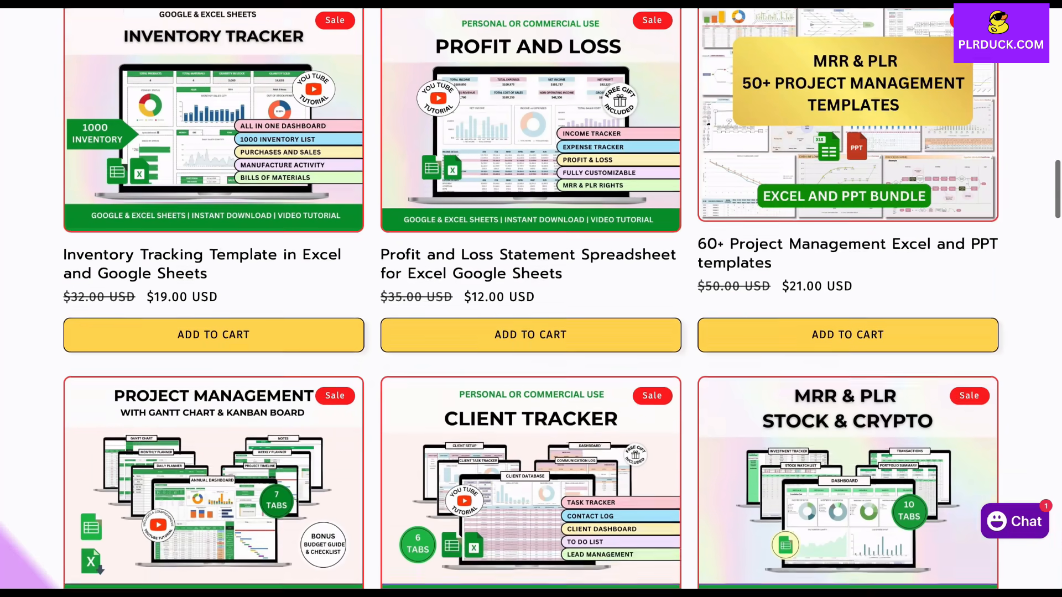
pyautogui.scroll(-7, 531, 299)
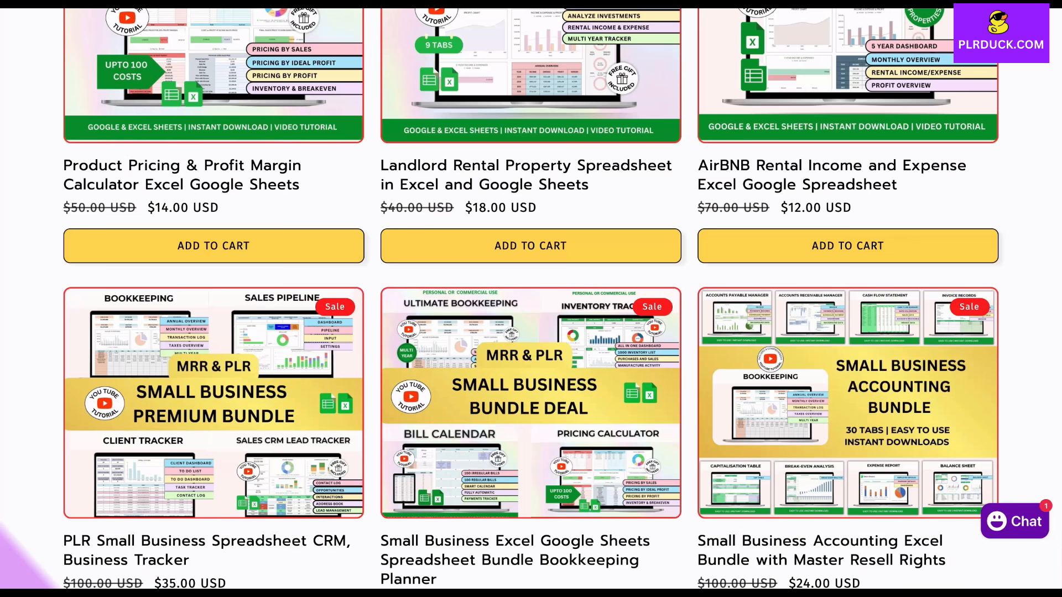
pyautogui.scroll(-5, 531, 298)
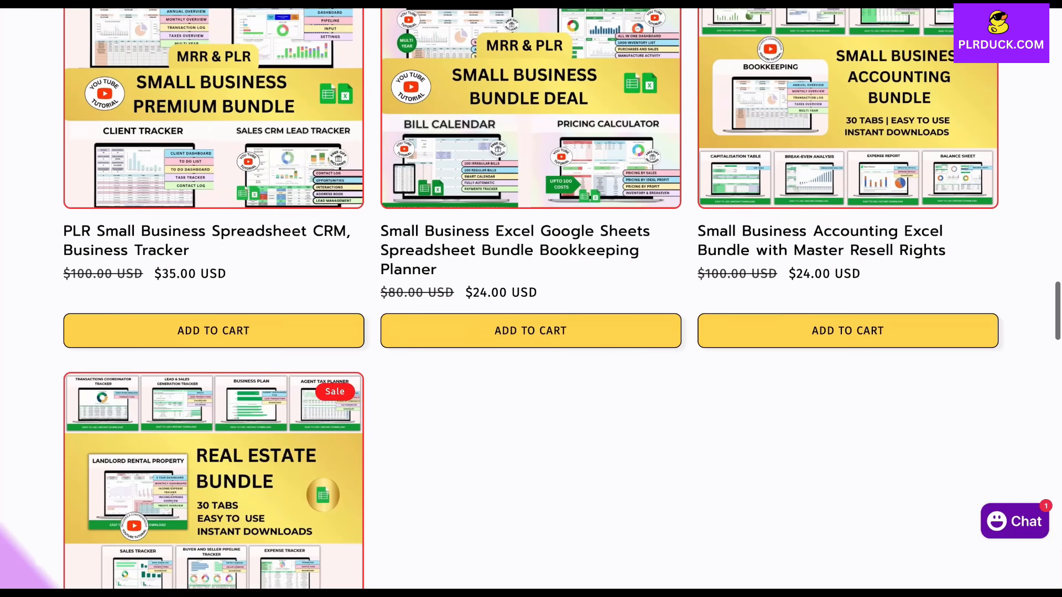
pyautogui.scroll(6, 531, 298)
pyautogui.scroll(11, 531, 298)
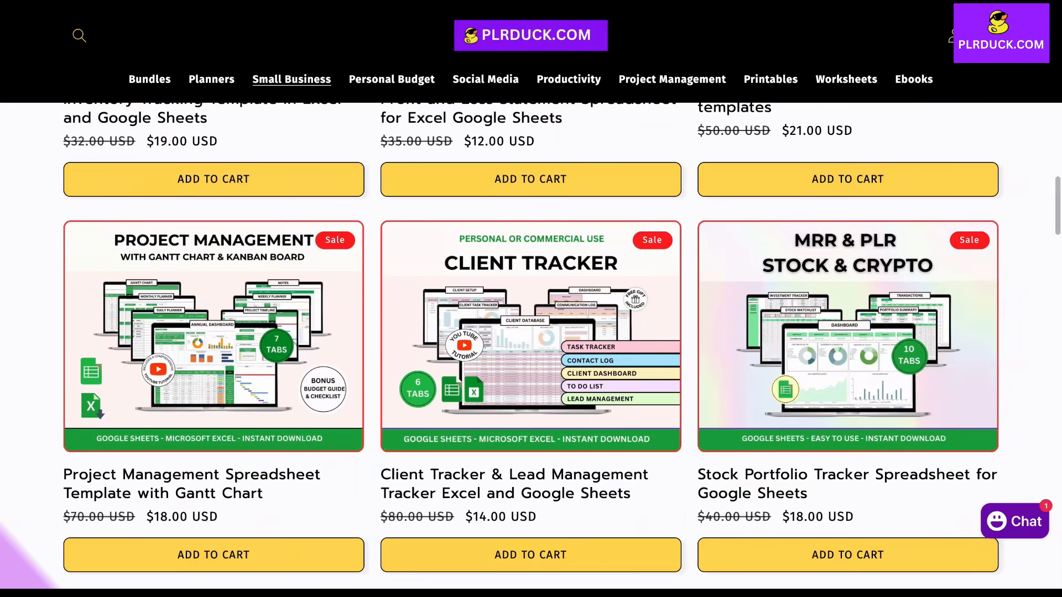
pyautogui.scroll(5, 530, 332)
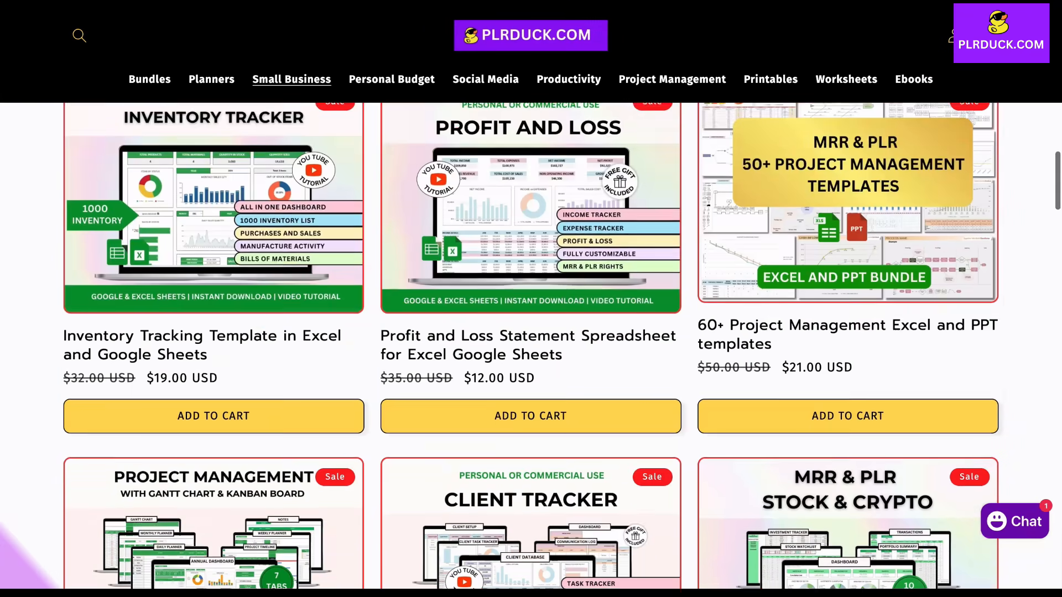
pyautogui.scroll(2, 531, 332)
pyautogui.scroll(10, 531, 332)
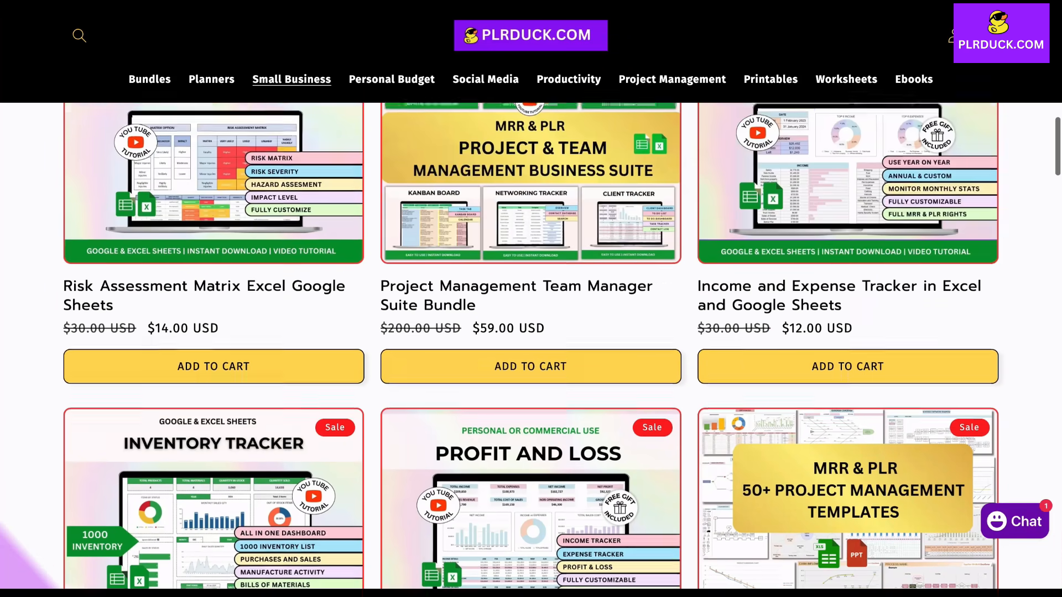
pyautogui.scroll(8, 531, 332)
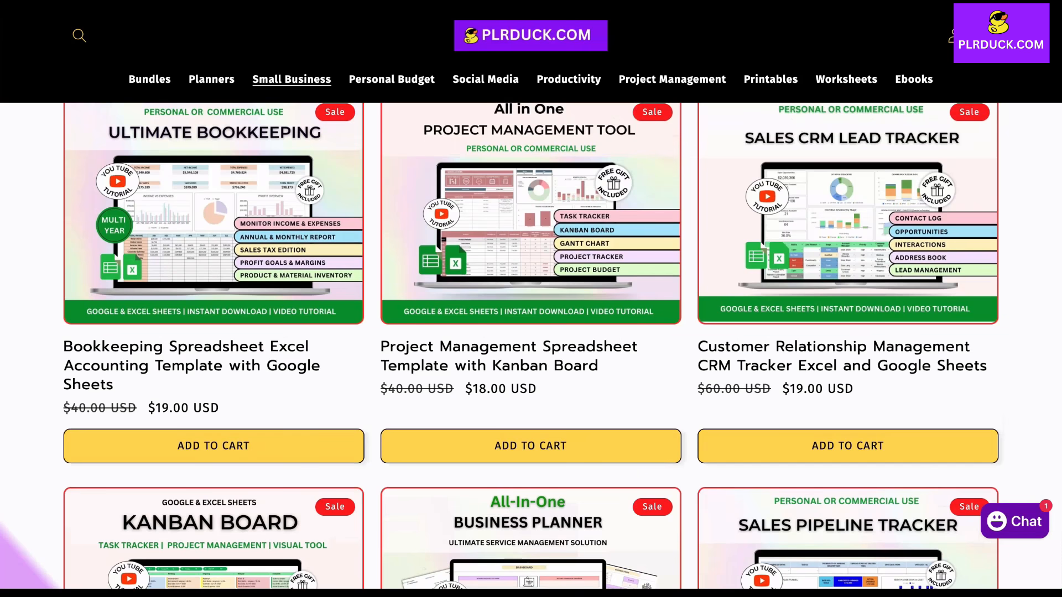
pyautogui.scroll(3, 531, 331)
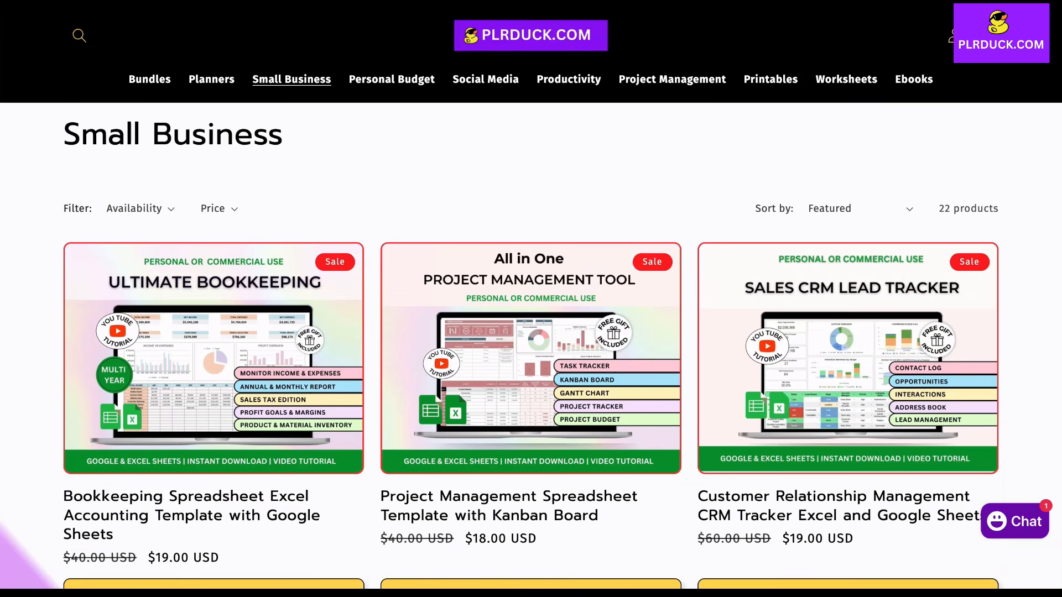